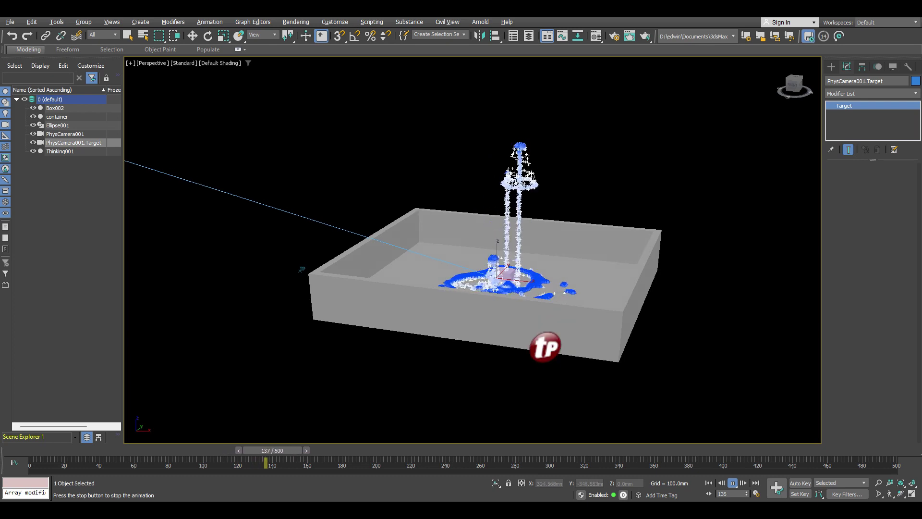
{"action": "middle_click_drag", "start_coordinate": [552, 343], "coordinate": [546, 322], "text": "alt"}
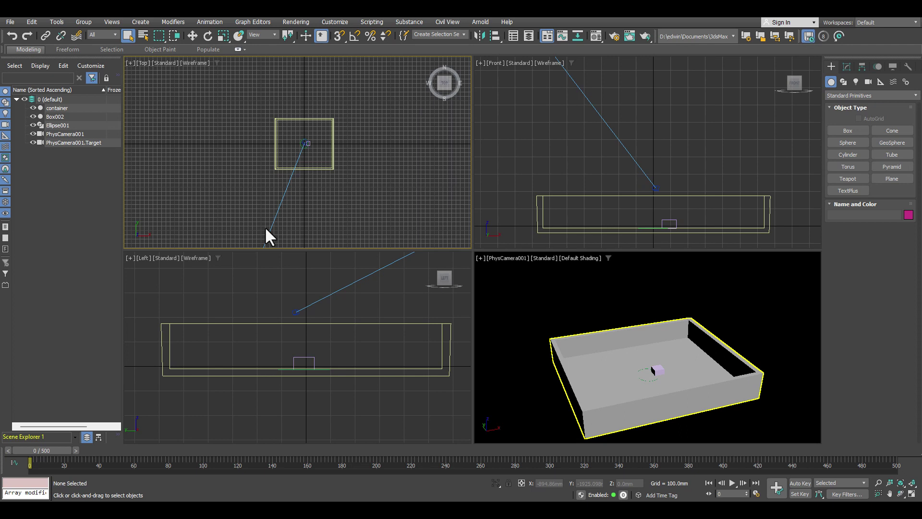
- Play the animation to check the small box's movement around the ellipse in the Top view, and return to frame 0
{"action": "scroll", "coordinate": [305, 163], "scroll_direction": "up", "scroll_amount": 4}
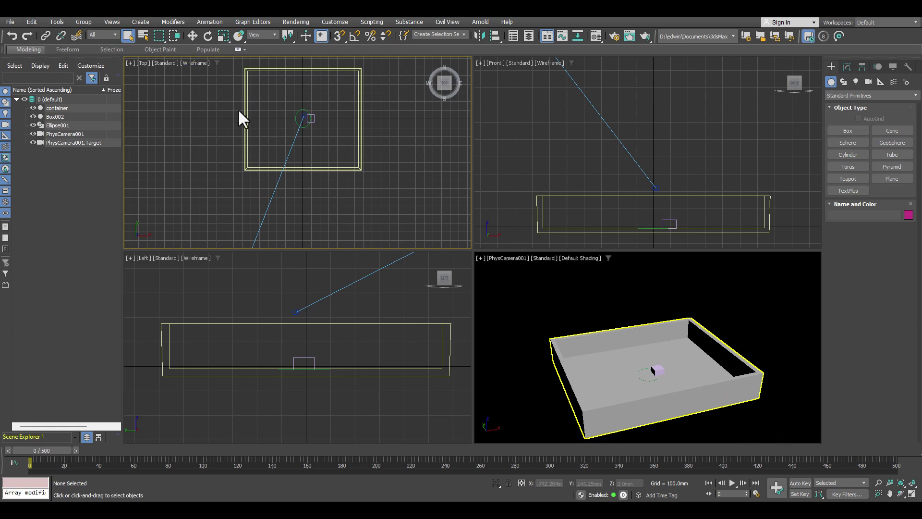
{"action": "middle_click_drag", "start_coordinate": [294, 99], "coordinate": [272, 138]}
{"action": "scroll", "coordinate": [295, 214], "scroll_direction": "up", "scroll_amount": 6}
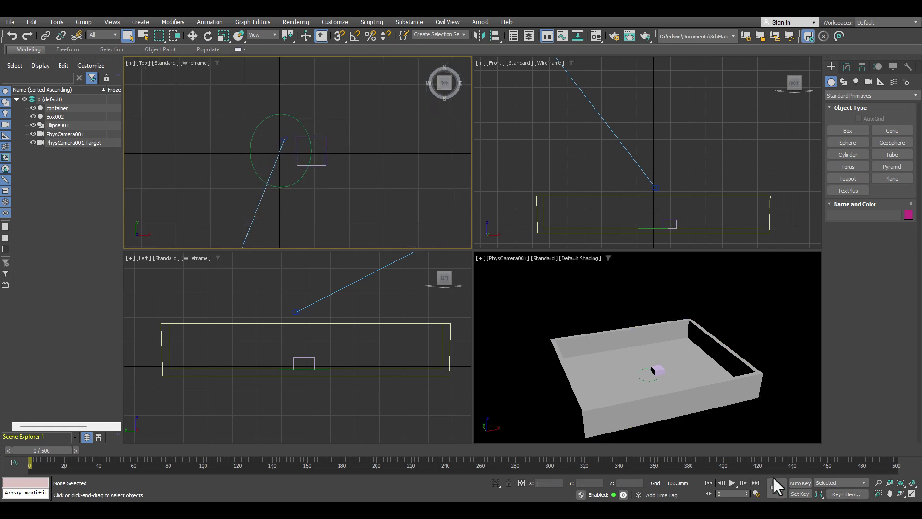
{"action": "left_click", "coordinate": [731, 482]}
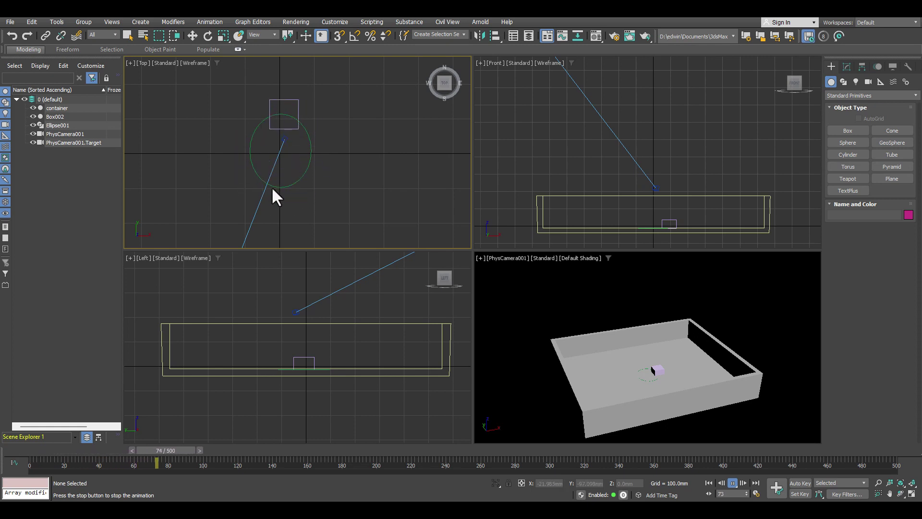
{"action": "left_click", "coordinate": [731, 483]}
{"action": "left_click", "coordinate": [709, 483]}
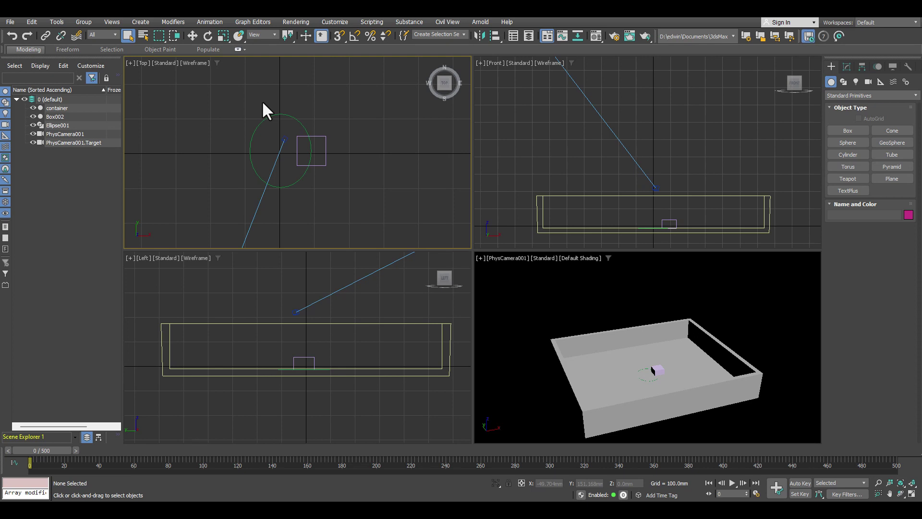
- Create a Thinking particle system in the Top view, just outside the container
{"action": "left_click", "coordinate": [864, 96]}
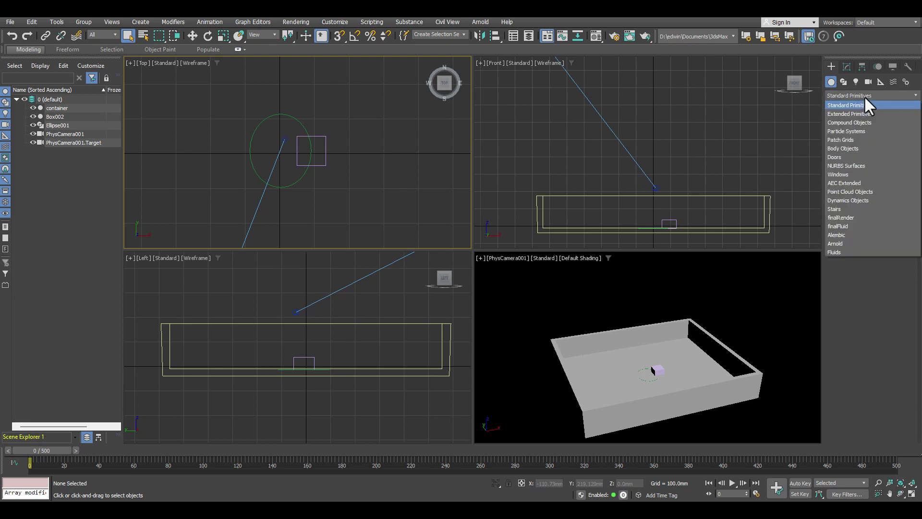
{"action": "left_click", "coordinate": [862, 131]}
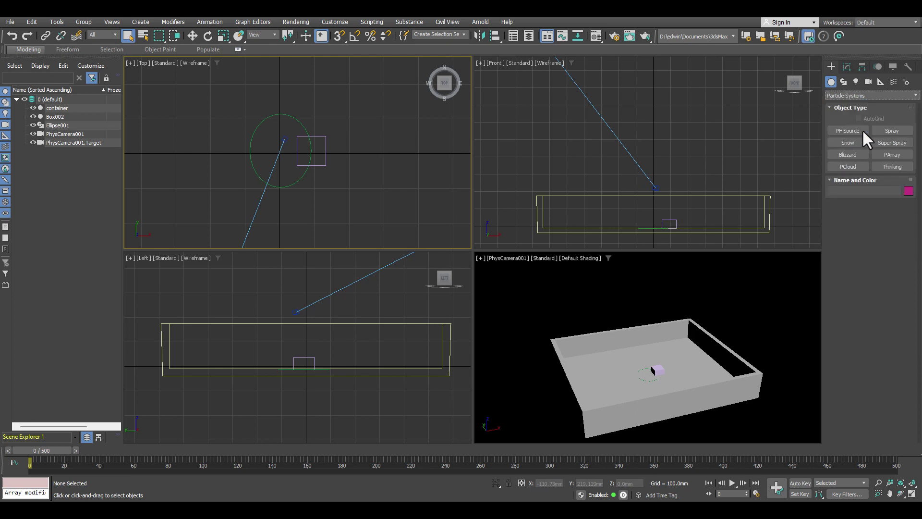
{"action": "left_click", "coordinate": [892, 166]}
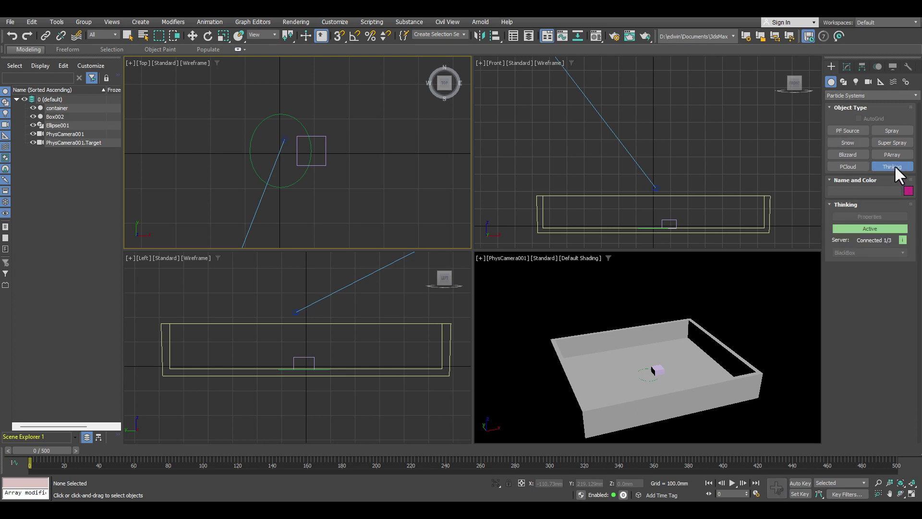
{"action": "scroll", "coordinate": [332, 151], "scroll_direction": "down", "scroll_amount": 5}
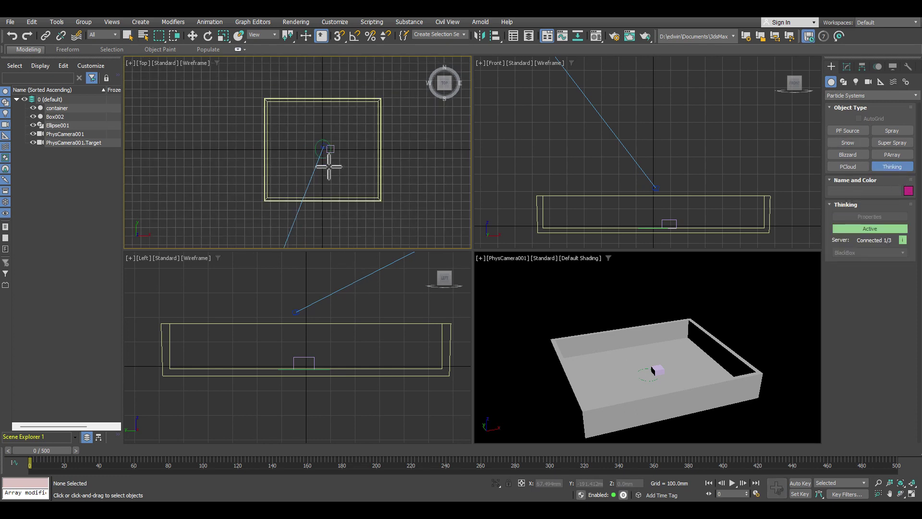
{"action": "left_click", "coordinate": [236, 159]}
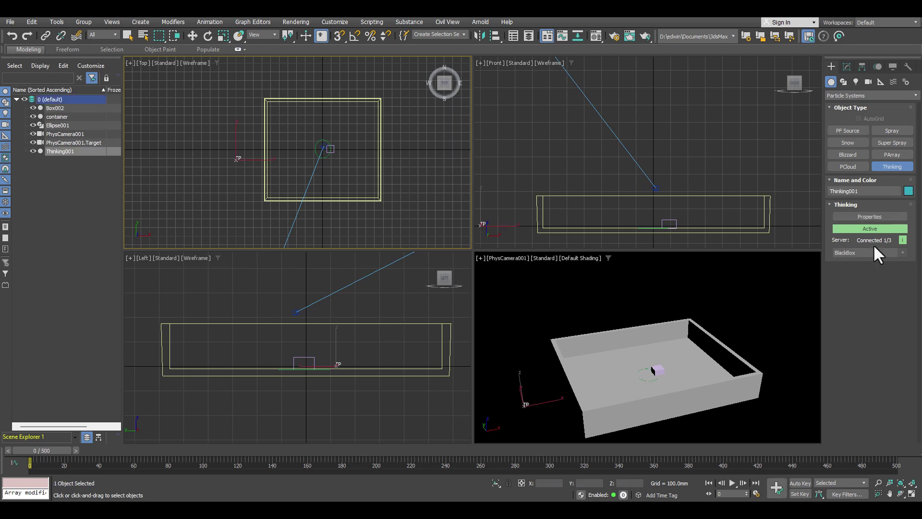
- Open the Properties window of the new Thinking particle system, narrow it and move it clear of the modify settings
{"action": "left_click", "coordinate": [846, 66]}
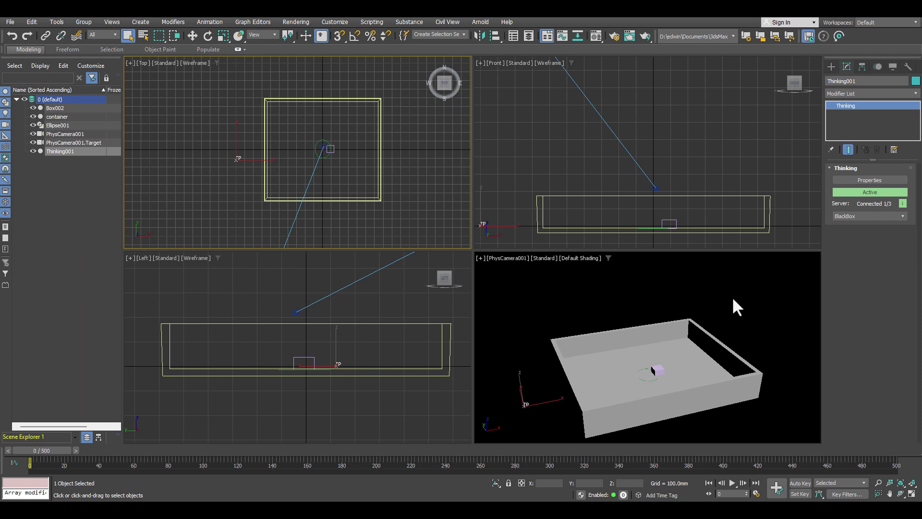
{"action": "left_click", "coordinate": [869, 183]}
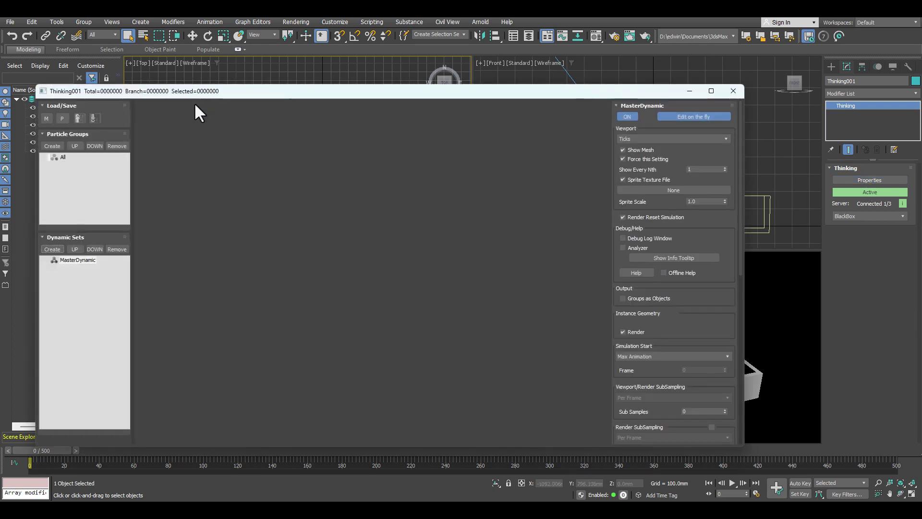
{"action": "left_click_drag", "start_coordinate": [240, 91], "coordinate": [339, 70]}
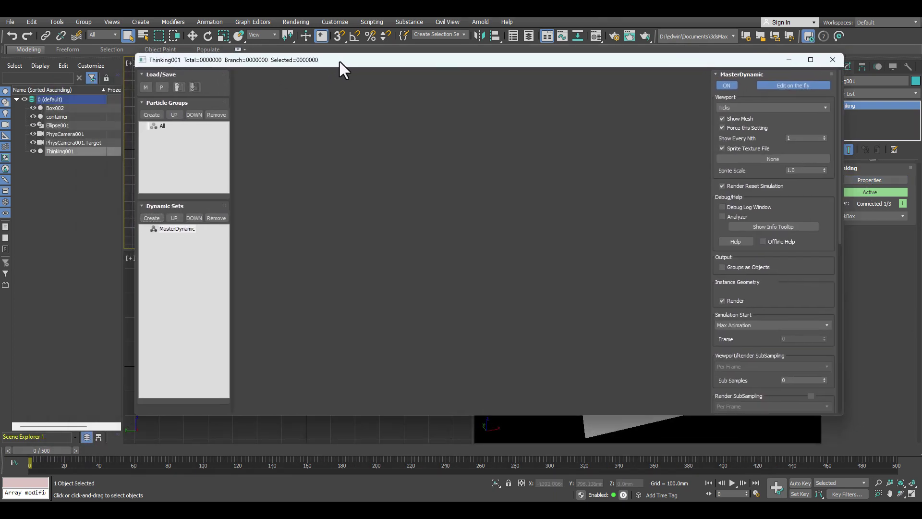
{"action": "left_click_drag", "start_coordinate": [142, 426], "coordinate": [208, 408]}
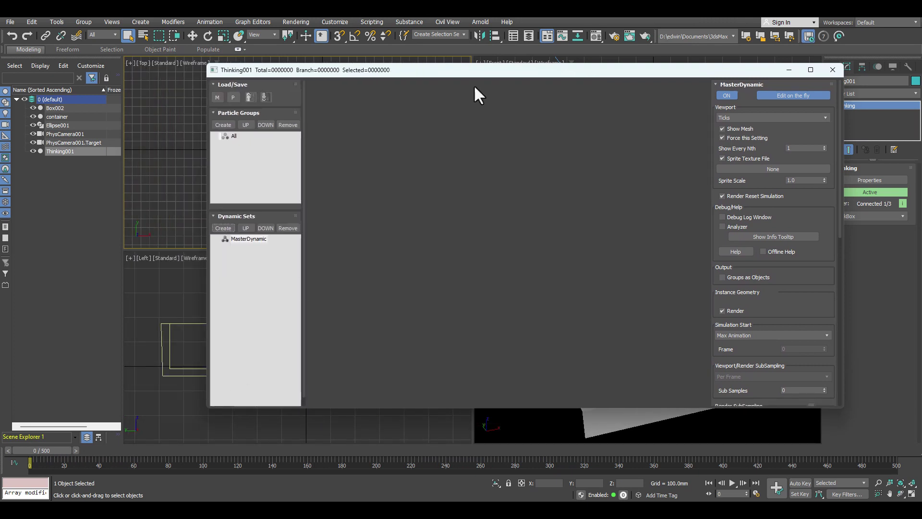
{"action": "left_click_drag", "start_coordinate": [482, 70], "coordinate": [349, 82]}
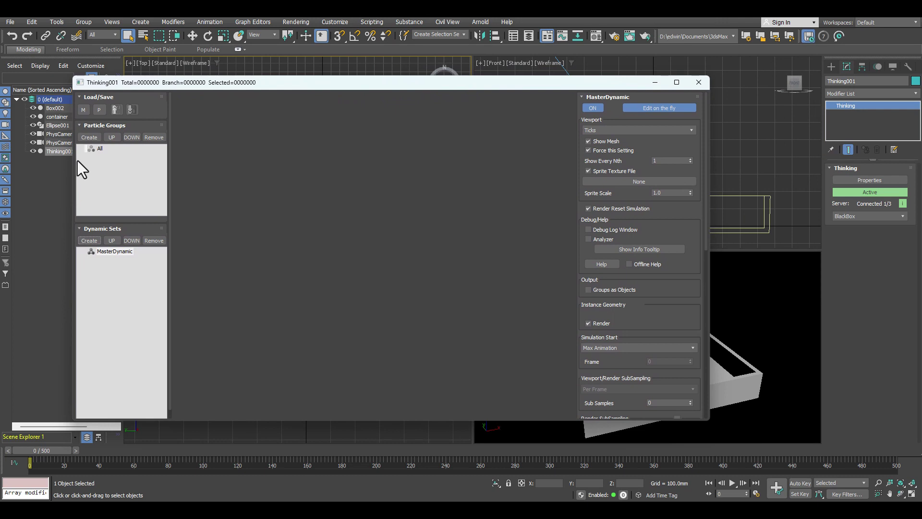
- Create a particle group under All and name it fluid
{"action": "left_click", "coordinate": [100, 149]}
{"action": "left_click", "coordinate": [91, 137]}
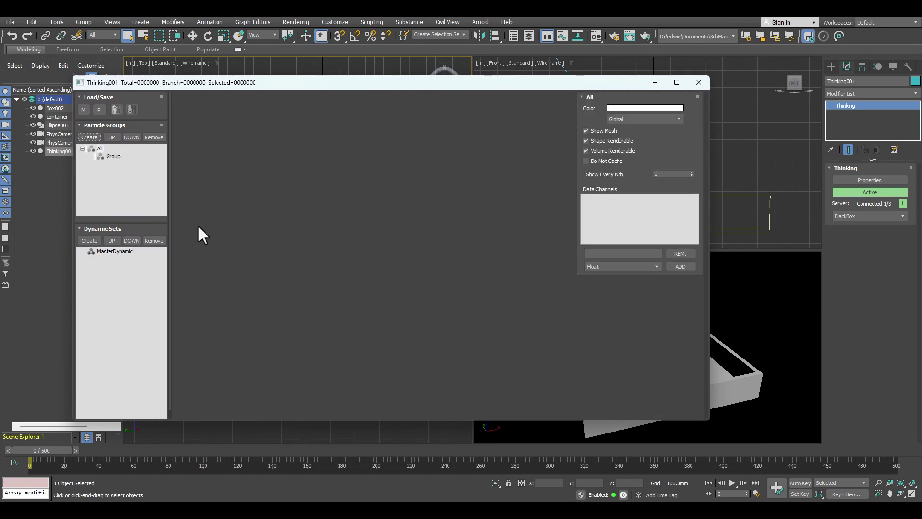
{"action": "left_click", "coordinate": [112, 156]}
{"action": "left_click", "coordinate": [113, 157]}
{"action": "type", "text": "fluifd"}
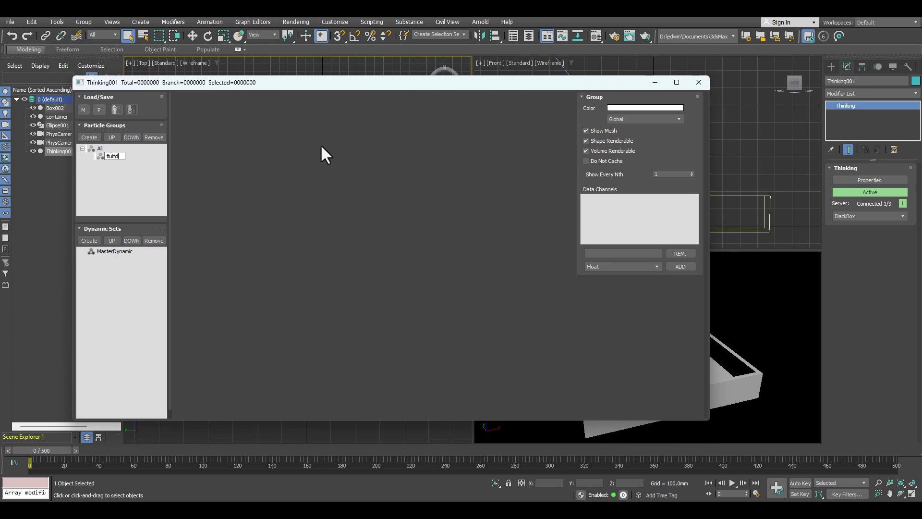
{"action": "key", "text": "BackSpace"}
{"action": "key", "text": "BackSpace"}
{"action": "key", "text": "Return"}
- Create a second particle group under All and name it emitters
{"action": "left_click", "coordinate": [100, 149]}
{"action": "left_click", "coordinate": [89, 138]}
{"action": "left_click", "coordinate": [115, 165]}
{"action": "key", "text": "F2"}
{"action": "type", "text": "emitters"}
{"action": "key", "text": "Return"}
- Make the Thinking window taller and create three dynamic sets under MasterDynamic
{"action": "left_click", "coordinate": [111, 251]}
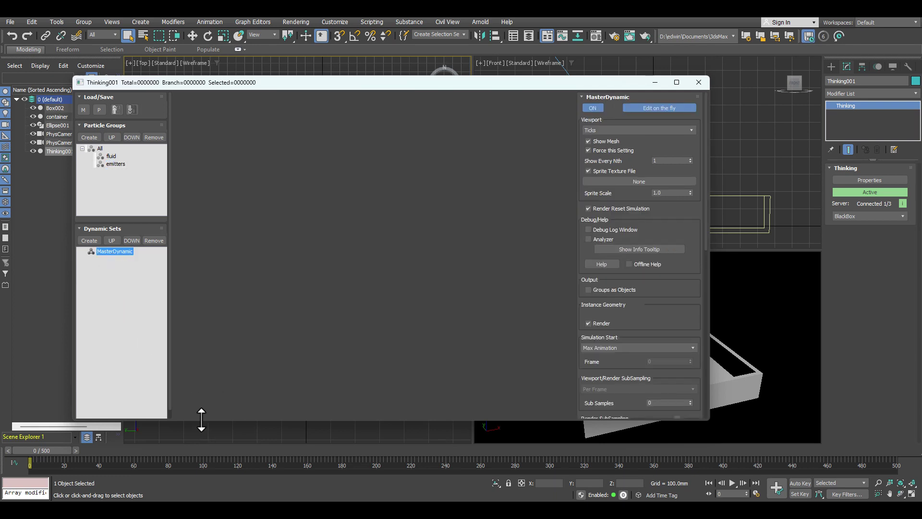
{"action": "left_click_drag", "start_coordinate": [200, 439], "coordinate": [192, 451]}
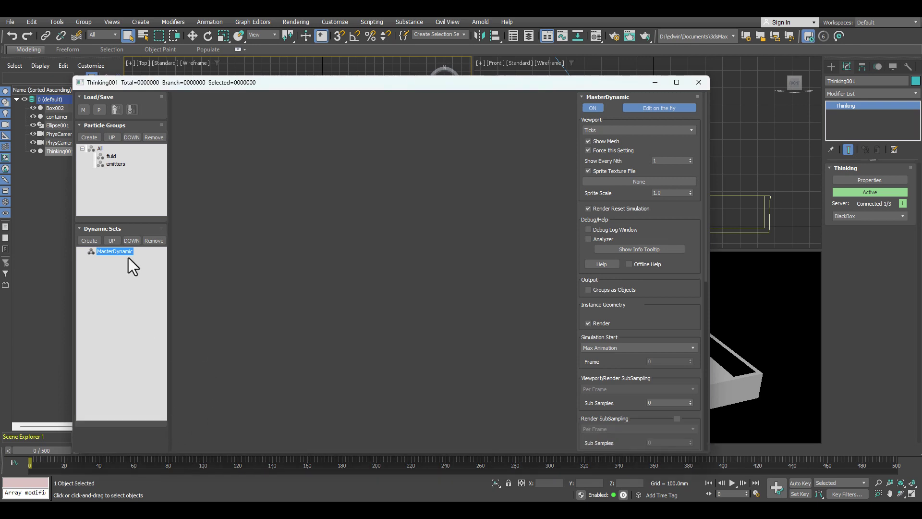
{"action": "left_click", "coordinate": [92, 241]}
{"action": "left_click", "coordinate": [92, 241]}
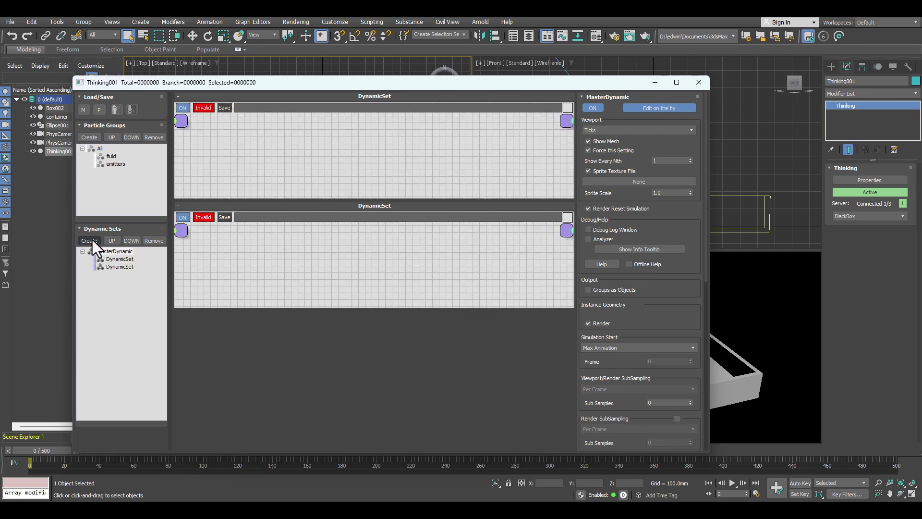
{"action": "left_click", "coordinate": [92, 240]}
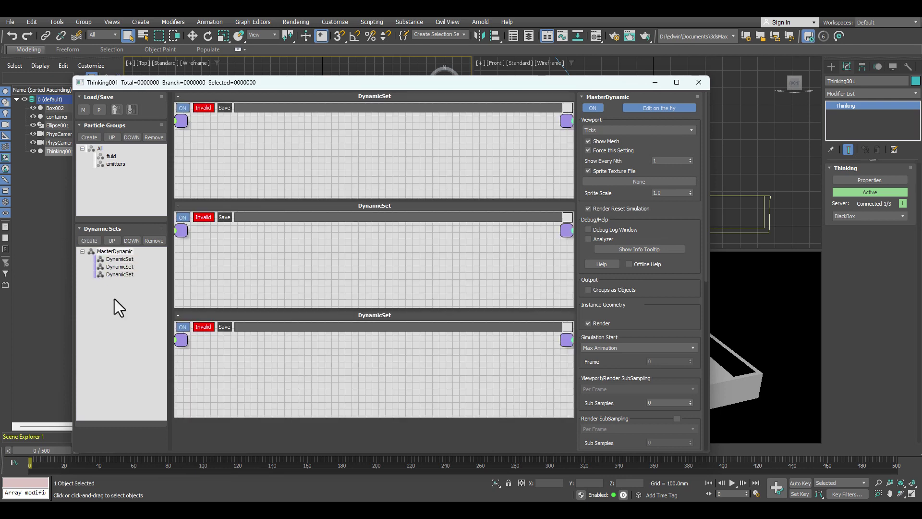
- Rename the three dynamic sets create, gravity and sim, in that order
{"action": "left_click", "coordinate": [123, 260]}
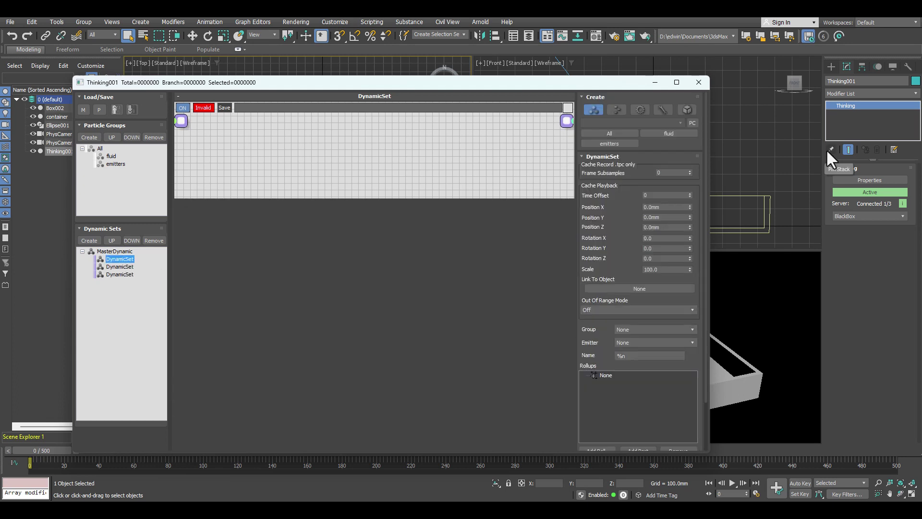
{"action": "type", "text": "create"}
{"action": "key", "text": "Return"}
{"action": "left_click", "coordinate": [118, 268]}
{"action": "key", "text": "F2"}
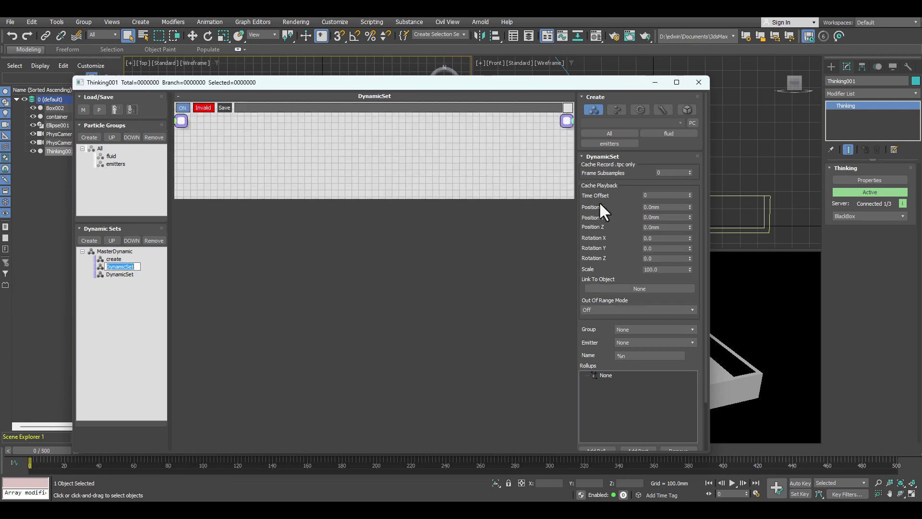
{"action": "type", "text": "gravity"}
{"action": "key", "text": "Return"}
{"action": "left_click", "coordinate": [120, 274]}
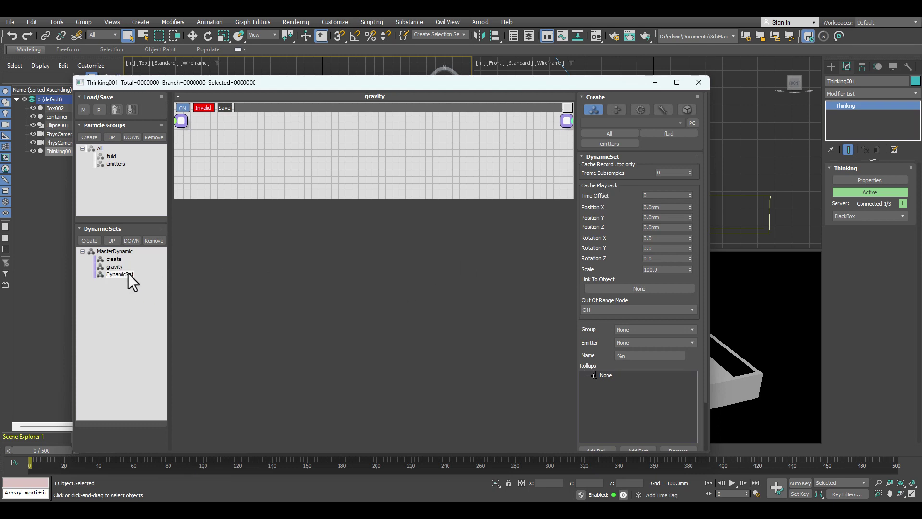
{"action": "key", "text": "F2"}
{"action": "type", "text": "sim"}
{"action": "key", "text": "Return"}
- Create a fourth dynamic set under MasterDynamic and name it on/off
{"action": "left_click", "coordinate": [101, 252]}
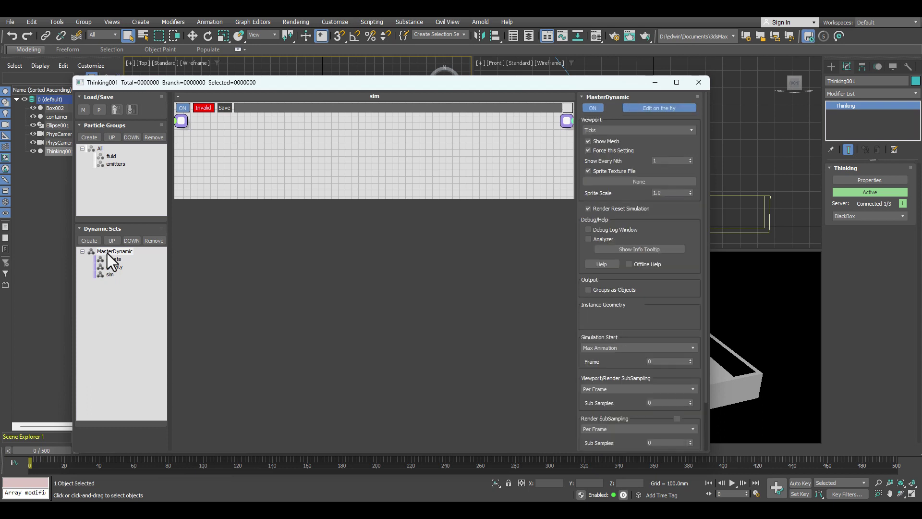
{"action": "left_click", "coordinate": [90, 241]}
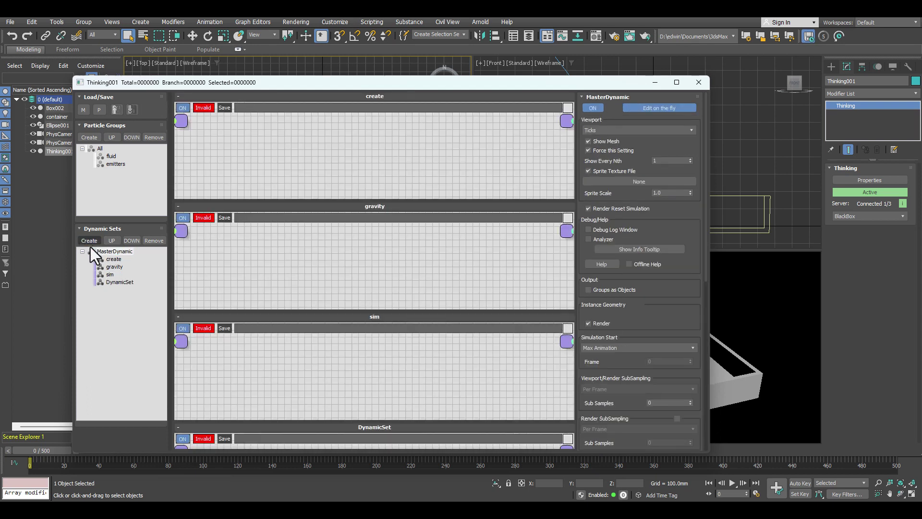
{"action": "left_click", "coordinate": [124, 282]}
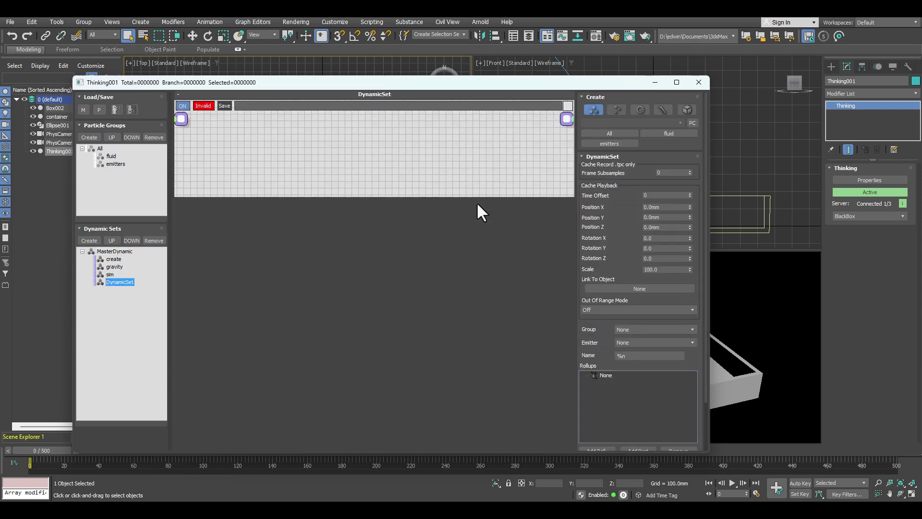
{"action": "type", "text": "onm/off"}
{"action": "key", "text": "BackSpace"}
{"action": "key", "text": "Return"}
- Enlarge the node canvas of the create dynamic set and add a ParticleDraw generator node near the canvas's input side
{"action": "left_click", "coordinate": [113, 260]}
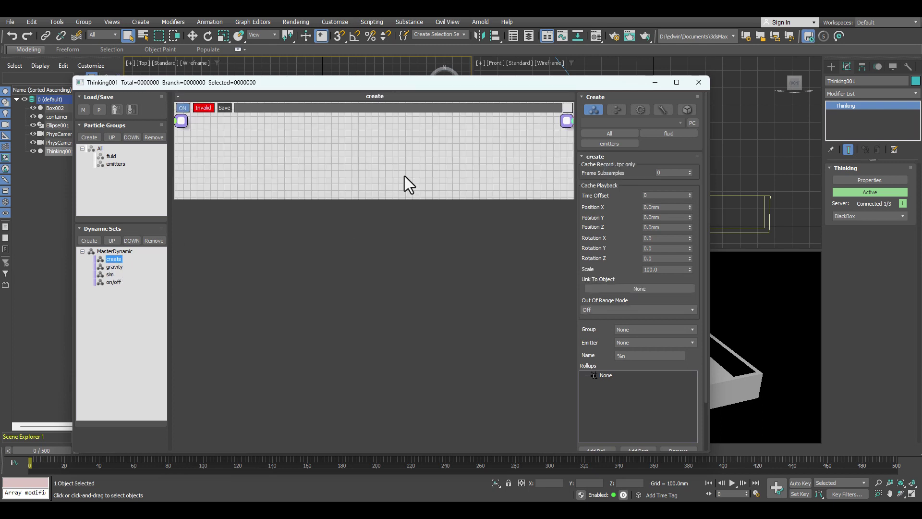
{"action": "left_click_drag", "start_coordinate": [370, 199], "coordinate": [359, 338]}
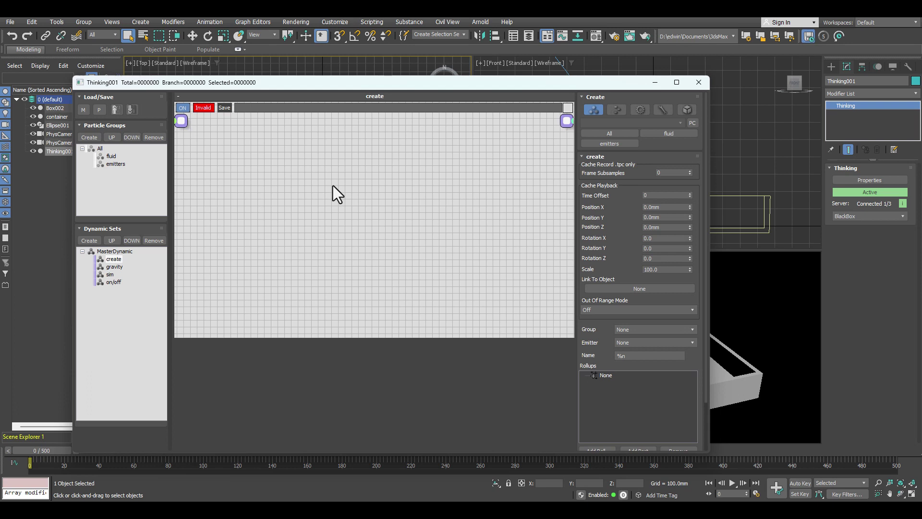
{"action": "right_click", "coordinate": [313, 149]}
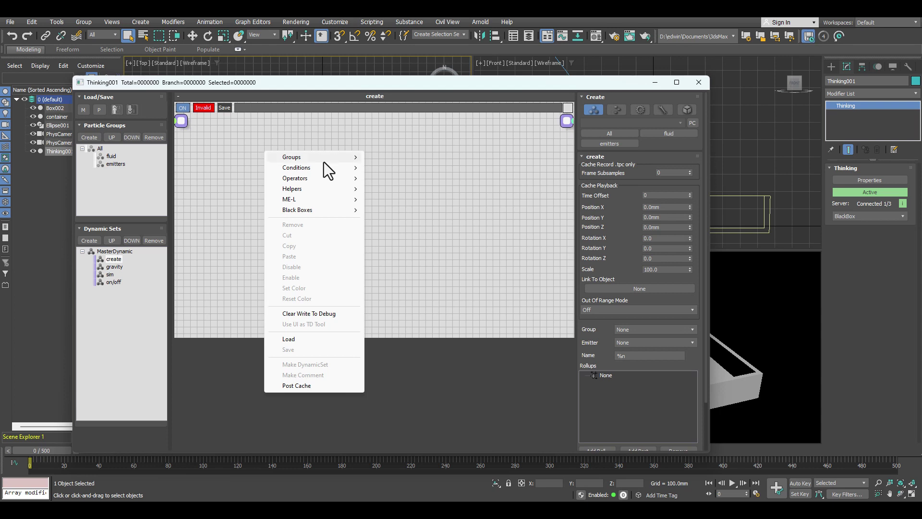
{"action": "mouse_move", "coordinate": [325, 175]}
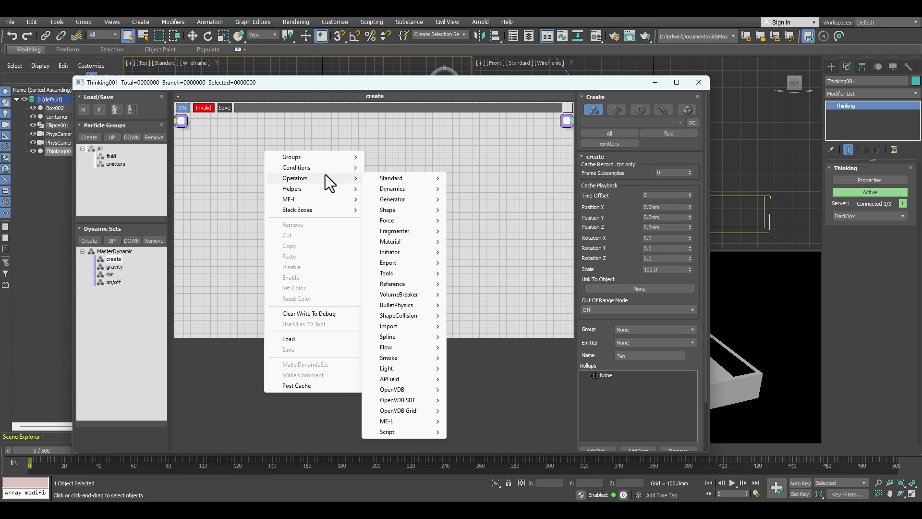
{"action": "mouse_move", "coordinate": [416, 197]}
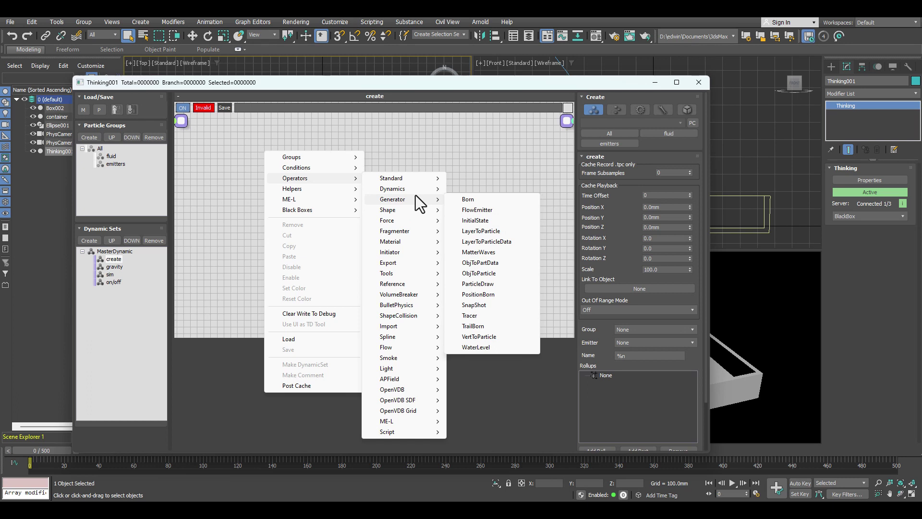
{"action": "left_click", "coordinate": [492, 286]}
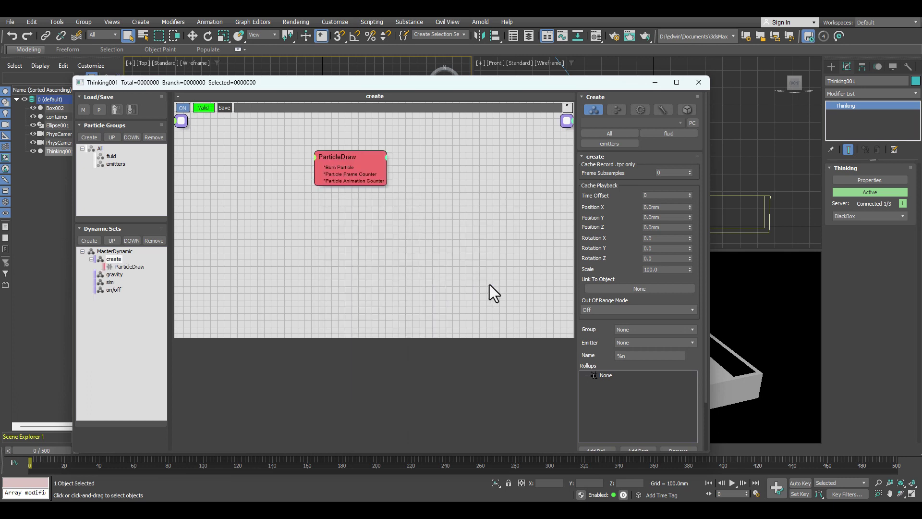
{"action": "left_click_drag", "start_coordinate": [356, 155], "coordinate": [296, 141]}
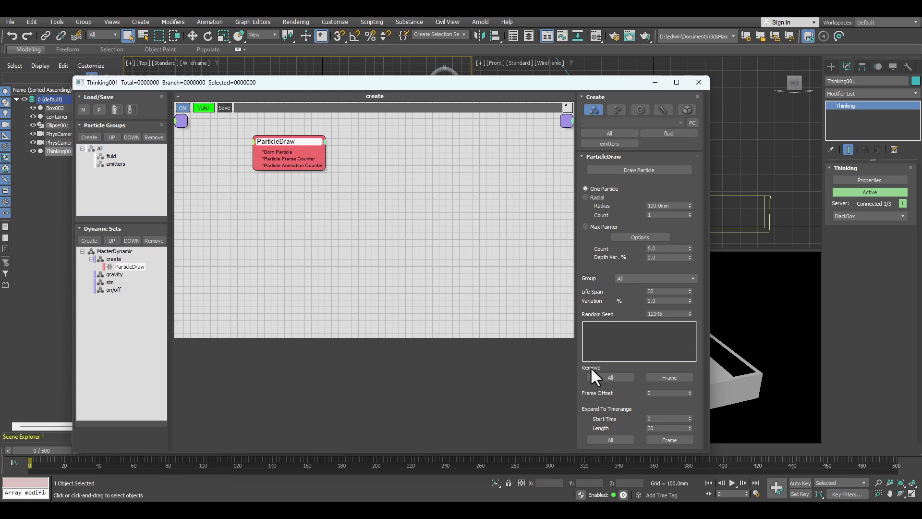
- Assign the ParticleDraw particles to the emitters group and set their life span to 9999
{"action": "left_click", "coordinate": [668, 278]}
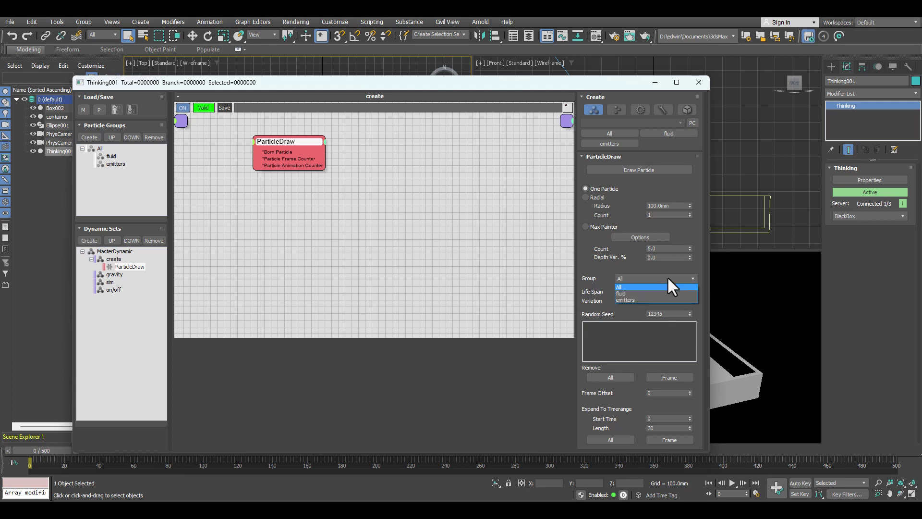
{"action": "left_click", "coordinate": [627, 292]}
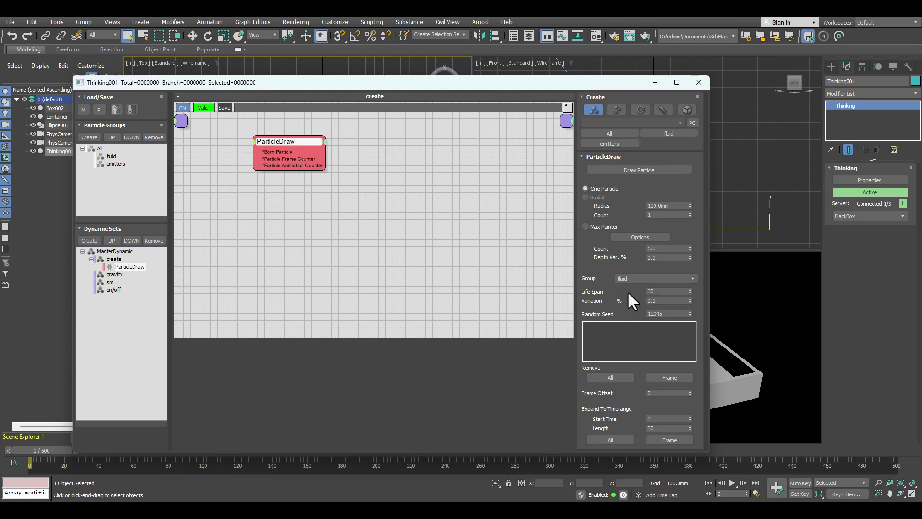
{"action": "left_click", "coordinate": [633, 282]}
{"action": "left_click", "coordinate": [627, 296]}
{"action": "double_click", "coordinate": [656, 291]}
{"action": "type", "text": "9999"}
{"action": "key", "text": "Return"}
- Draw four single particles with ParticleDraw at the ellipse's four quadrant points in the Top viewport at frame 0
{"action": "left_click", "coordinate": [632, 168]}
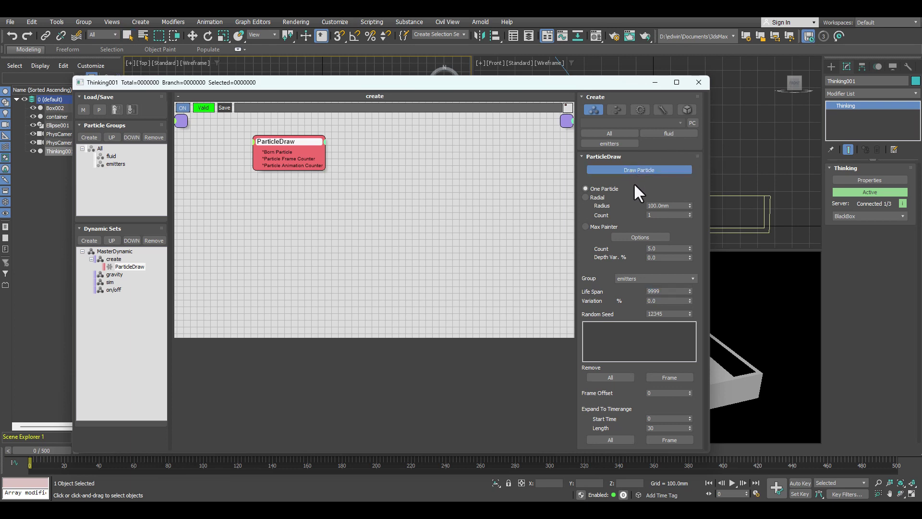
{"action": "left_click_drag", "start_coordinate": [538, 83], "coordinate": [0, 98]}
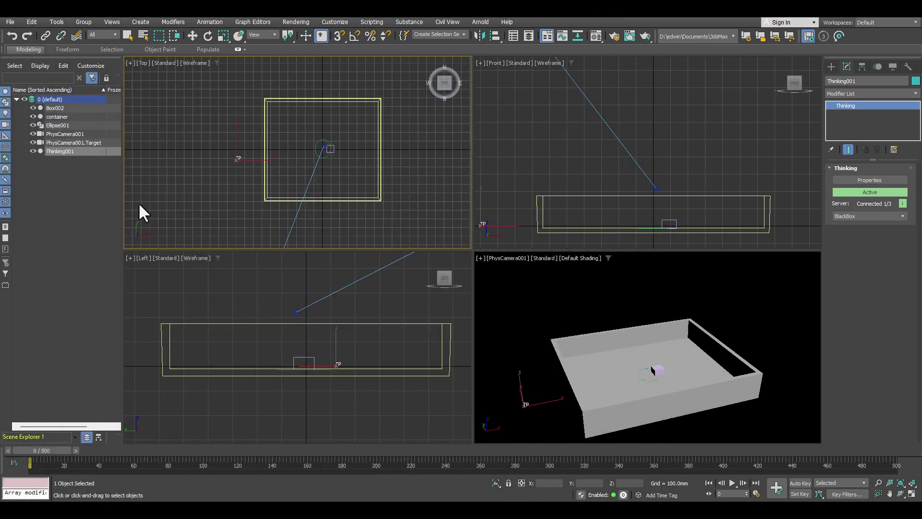
{"action": "scroll", "coordinate": [325, 150], "scroll_direction": "up", "scroll_amount": 5}
{"action": "scroll", "coordinate": [325, 150], "scroll_direction": "up", "scroll_amount": 2}
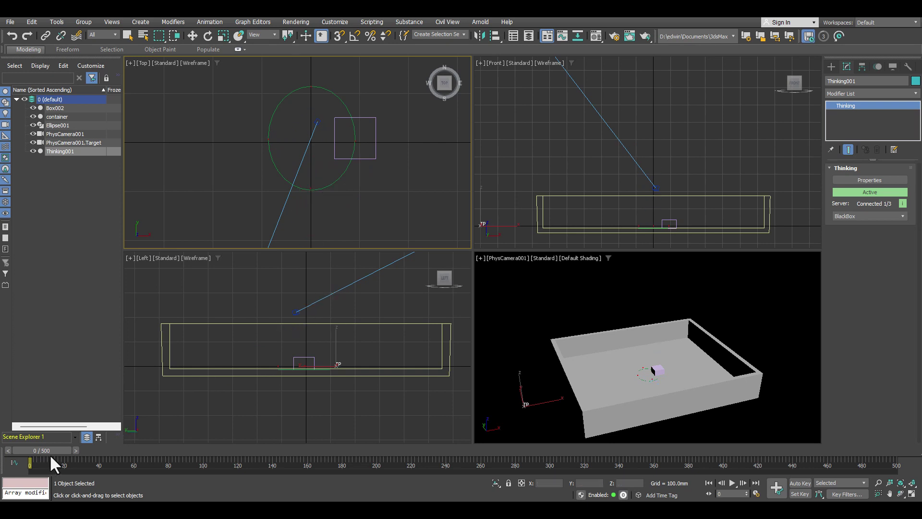
{"action": "left_click", "coordinate": [76, 450]}
{"action": "left_click", "coordinate": [8, 451]}
- Examine the drawn particles against the moving box in the Front viewport, scrubbing to frame 89 and back to frame 0
{"action": "scroll", "coordinate": [644, 240], "scroll_direction": "up", "scroll_amount": 4}
{"action": "scroll", "coordinate": [636, 208], "scroll_direction": "up", "scroll_amount": 1}
{"action": "scroll", "coordinate": [595, 206], "scroll_direction": "down", "scroll_amount": 2}
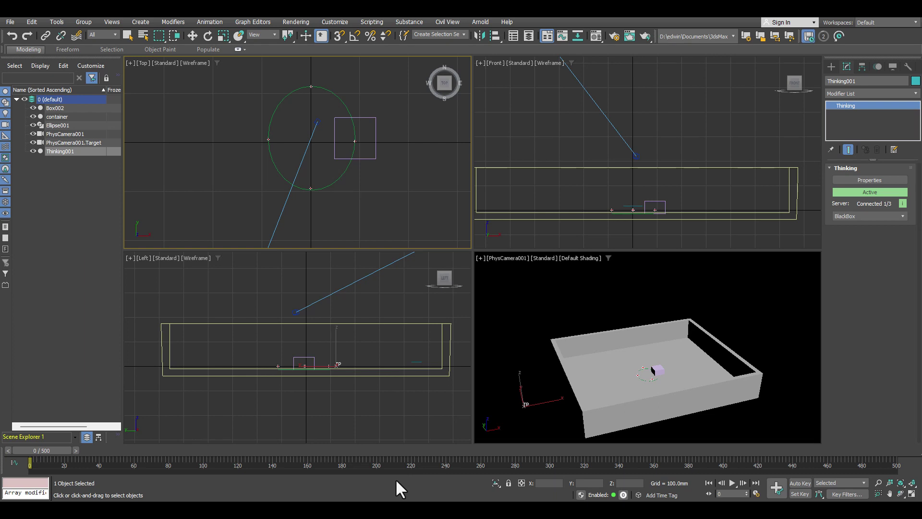
{"action": "left_click_drag", "start_coordinate": [41, 451], "coordinate": [189, 454]}
{"action": "scroll", "coordinate": [619, 212], "scroll_direction": "up", "scroll_amount": 5}
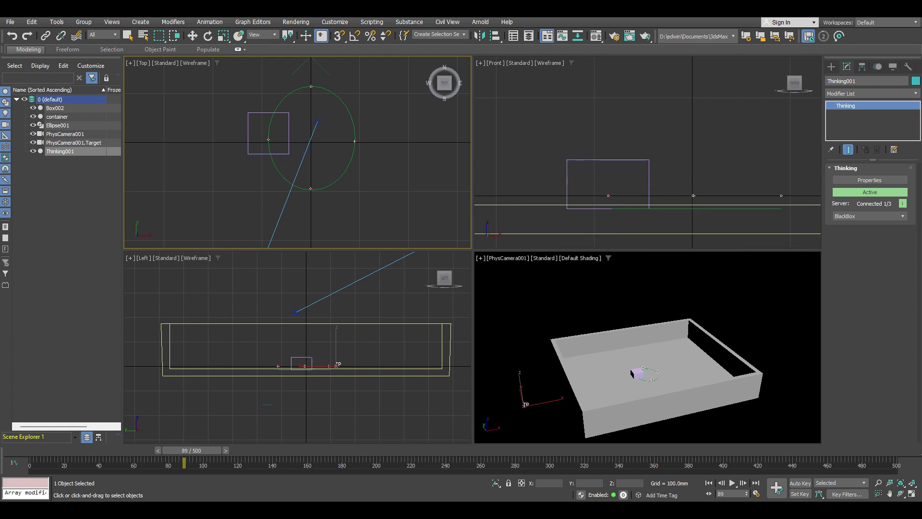
{"action": "left_click_drag", "start_coordinate": [192, 452], "coordinate": [33, 455]}
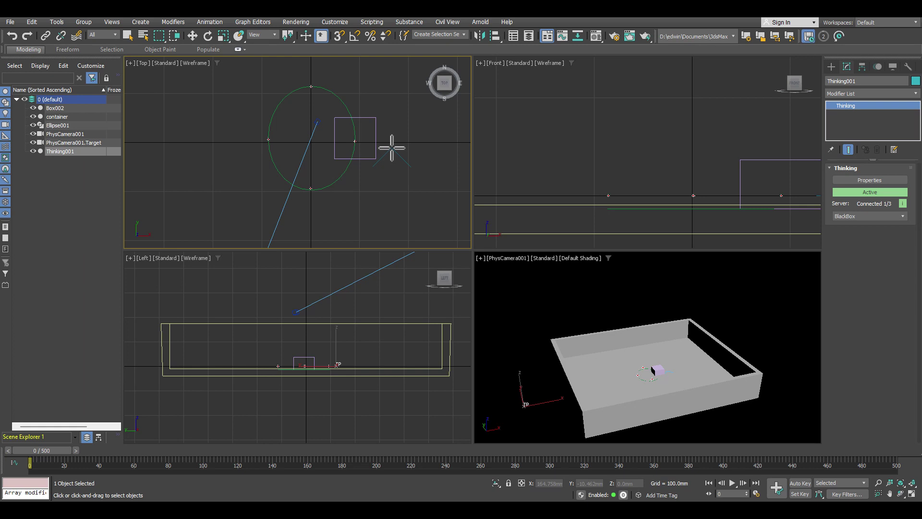
{"action": "key", "text": "ctrl+z"}
- Bring the Thinking window back into view and add a Float data channel named speed to the emitters particle group
{"action": "left_click_drag", "start_coordinate": [16, 68], "coordinate": [392, 70]}
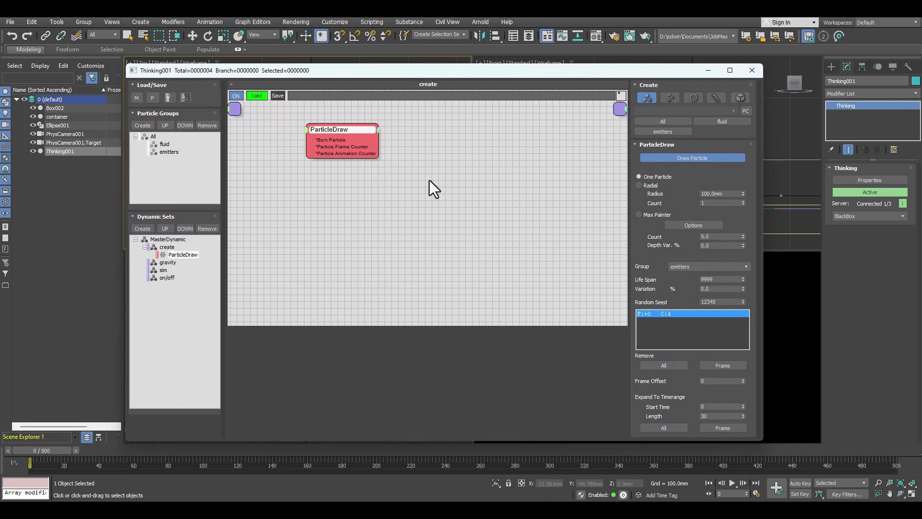
{"action": "left_click", "coordinate": [164, 144]}
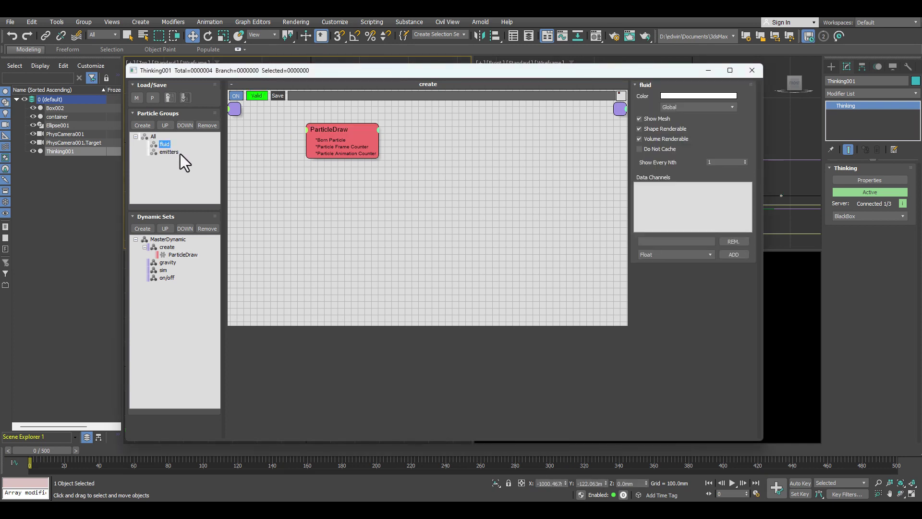
{"action": "left_click", "coordinate": [169, 152]}
{"action": "left_click", "coordinate": [668, 241]}
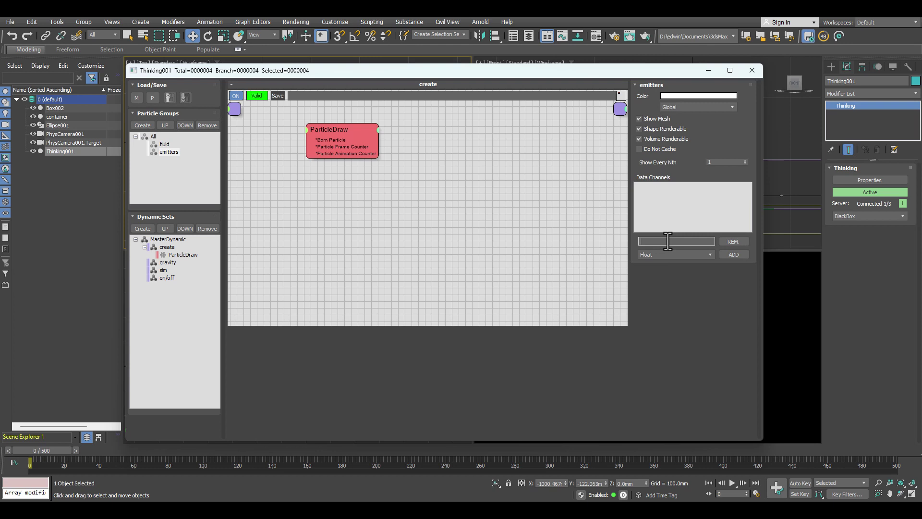
{"action": "type", "text": "speed"}
{"action": "left_click", "coordinate": [735, 254]}
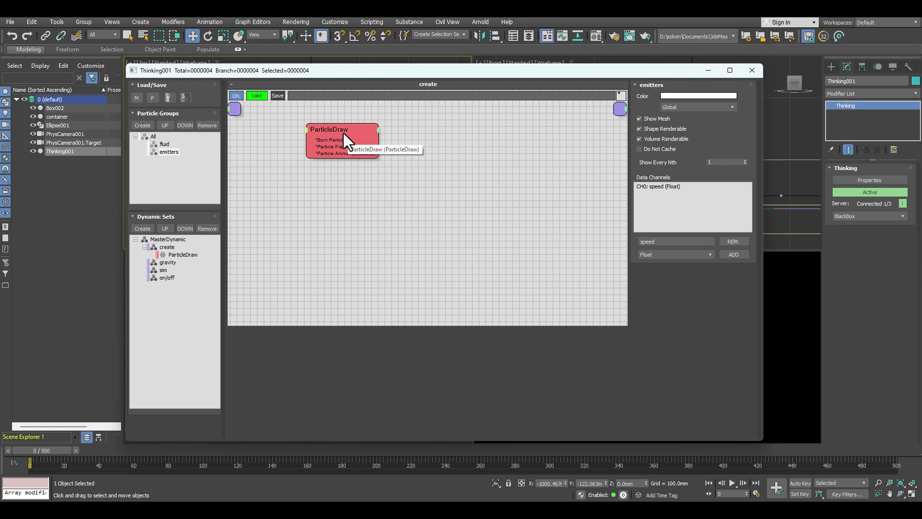
{"action": "left_click", "coordinate": [685, 186]}
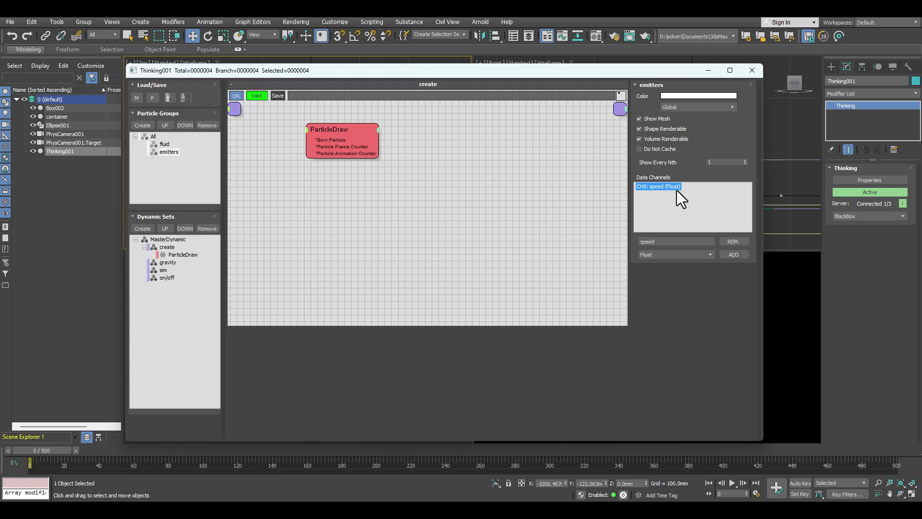
- Add a standard ParticleData operator to the create set and wire ParticleDraw's Born Particle output to its Particle input
{"action": "right_click", "coordinate": [370, 172]}
{"action": "mouse_move", "coordinate": [440, 177]}
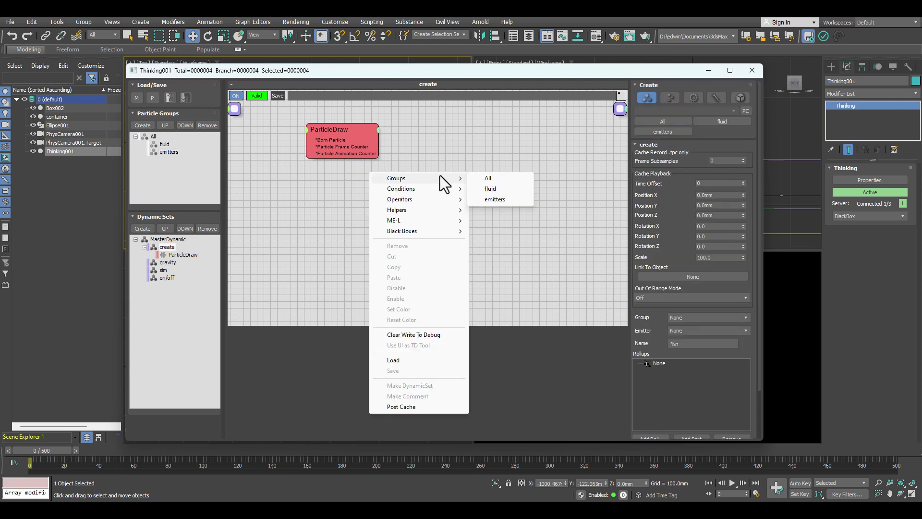
{"action": "mouse_move", "coordinate": [433, 195]}
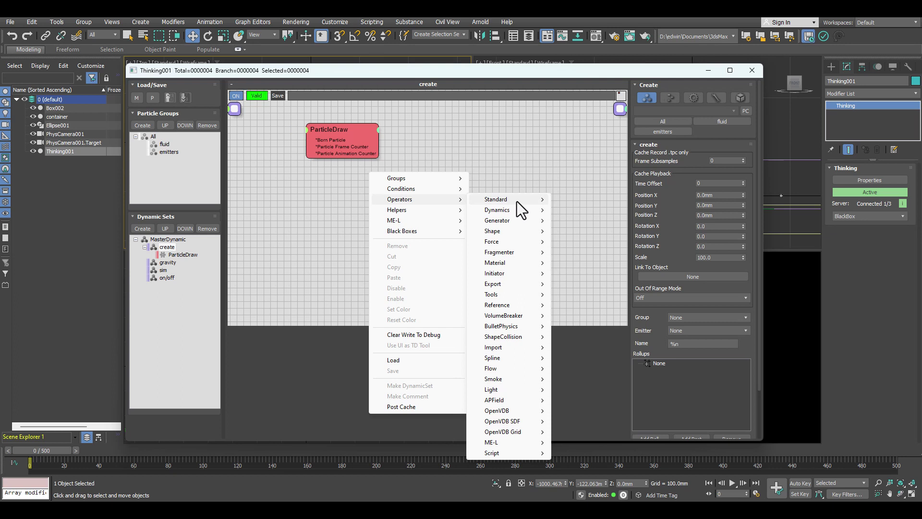
{"action": "mouse_move", "coordinate": [517, 200]}
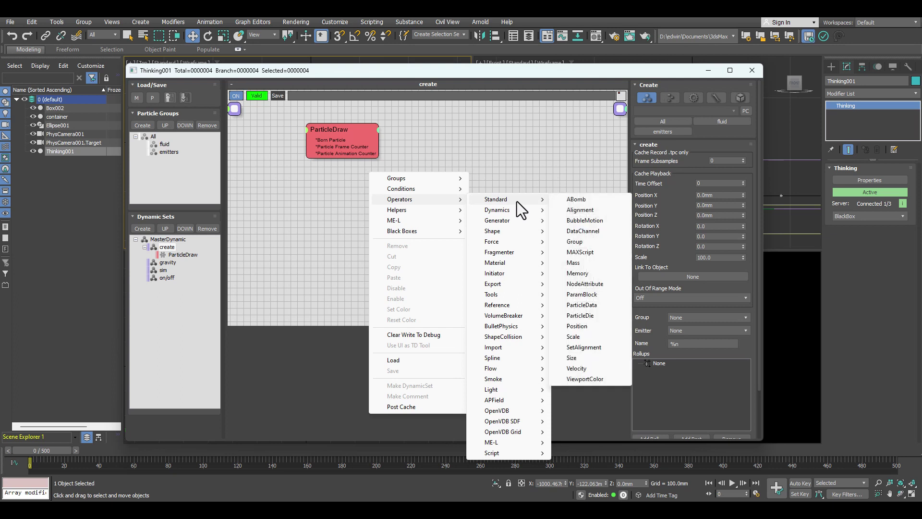
{"action": "left_click", "coordinate": [600, 306]}
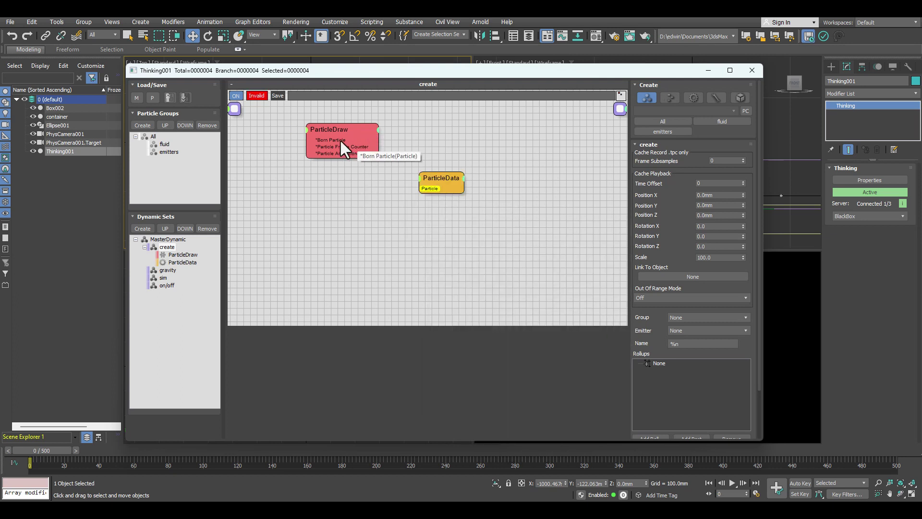
{"action": "left_click_drag", "start_coordinate": [379, 140], "coordinate": [471, 140]}
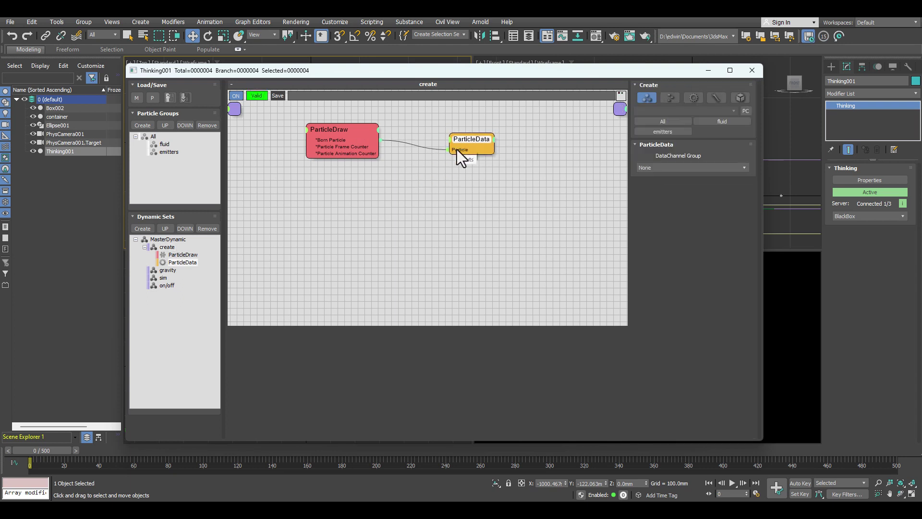
- Set the ParticleData node's data channel group to emitters and nudge the node slightly away from ParticleDraw
{"action": "left_click", "coordinate": [678, 167]}
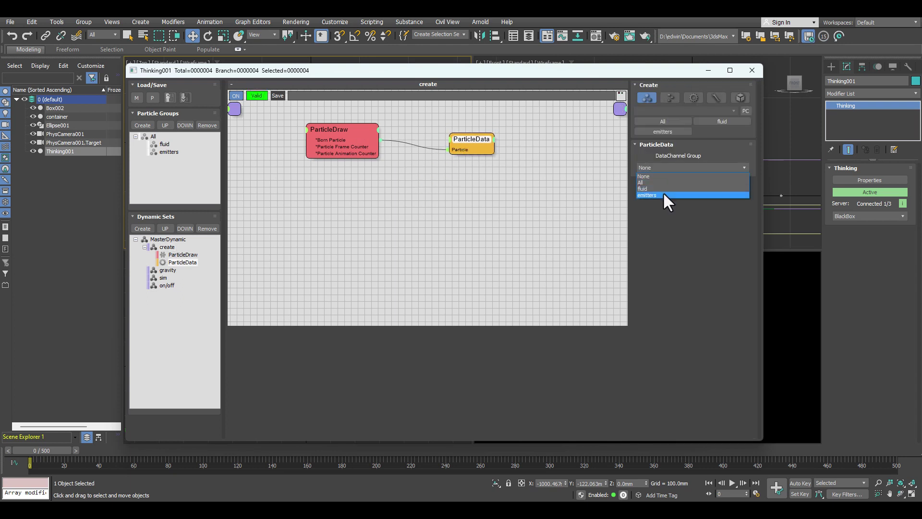
{"action": "left_click", "coordinate": [663, 191]}
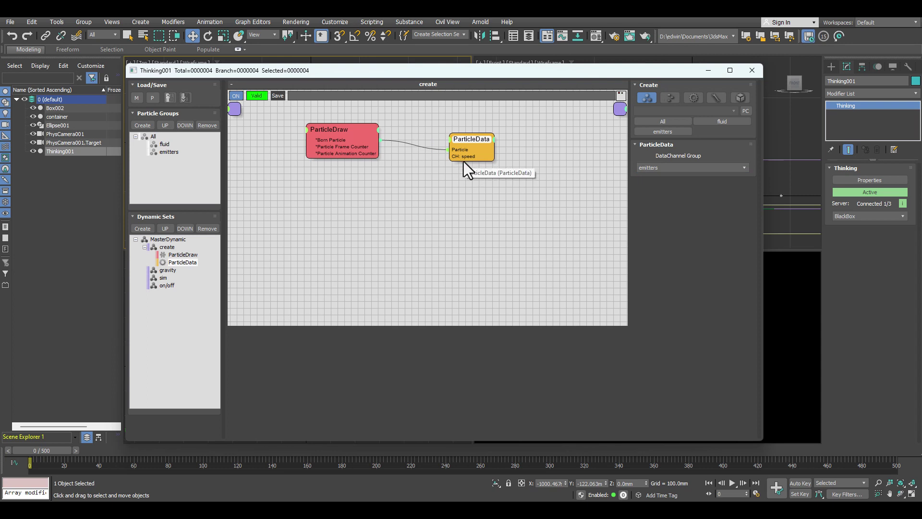
{"action": "left_click_drag", "start_coordinate": [471, 137], "coordinate": [474, 140]}
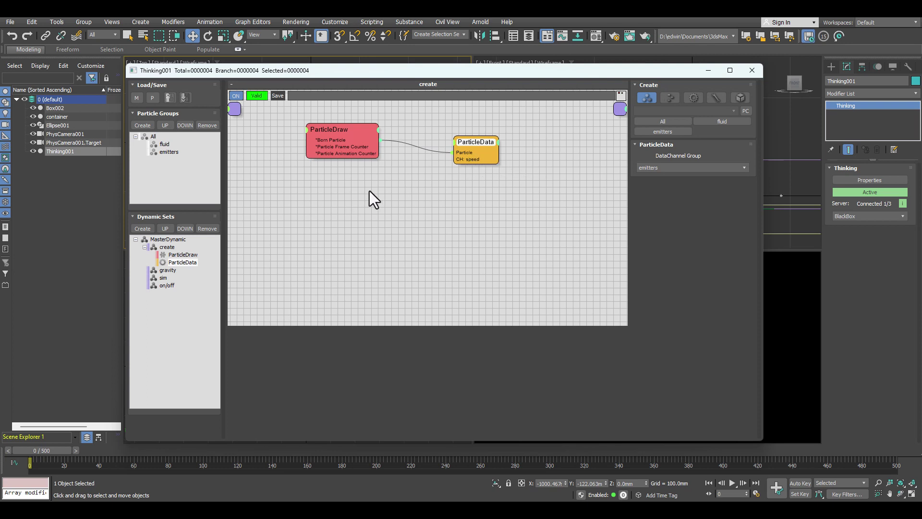
- Add a Float math helper below ParticleDraw and wire its Value output to the speed channel of ParticleData
{"action": "right_click", "coordinate": [383, 188]}
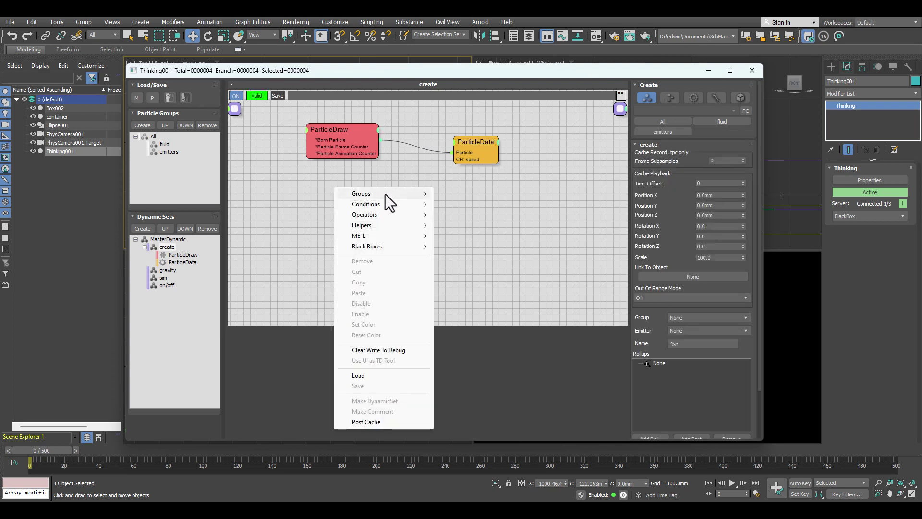
{"action": "mouse_move", "coordinate": [383, 226]}
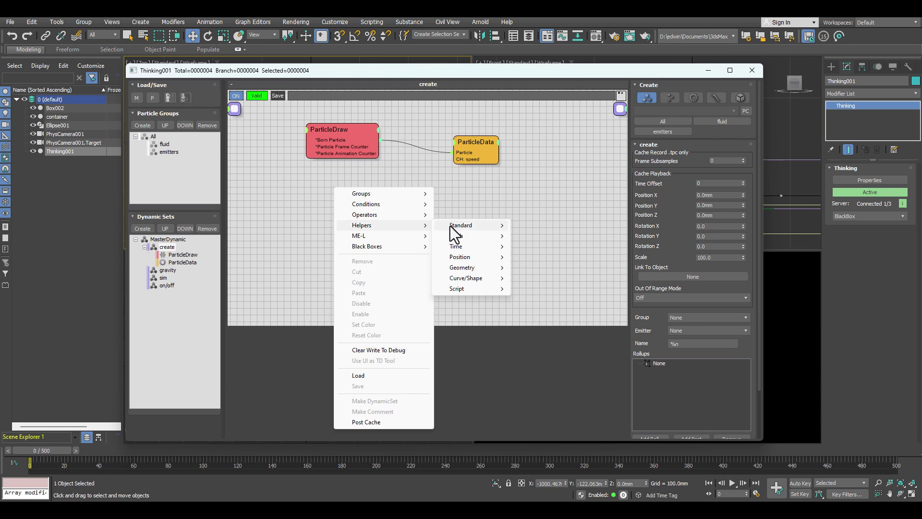
{"action": "mouse_move", "coordinate": [453, 235]}
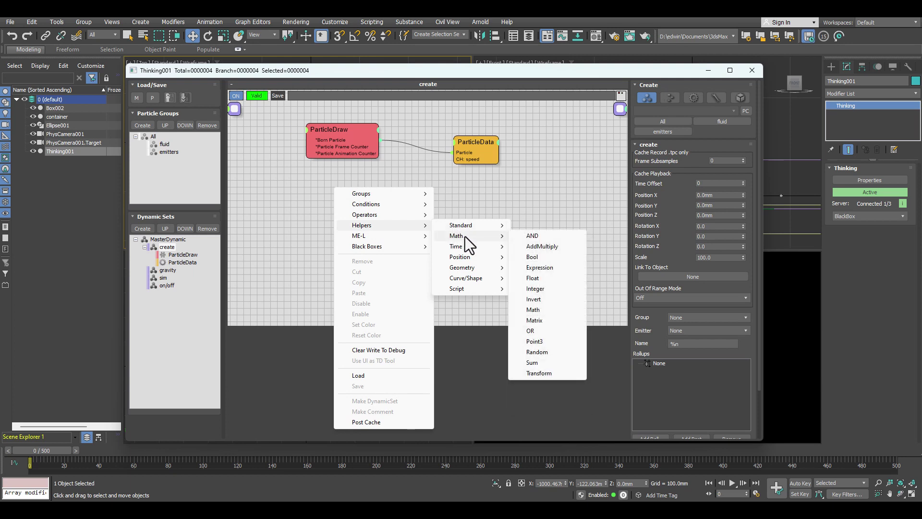
{"action": "left_click", "coordinate": [550, 279]}
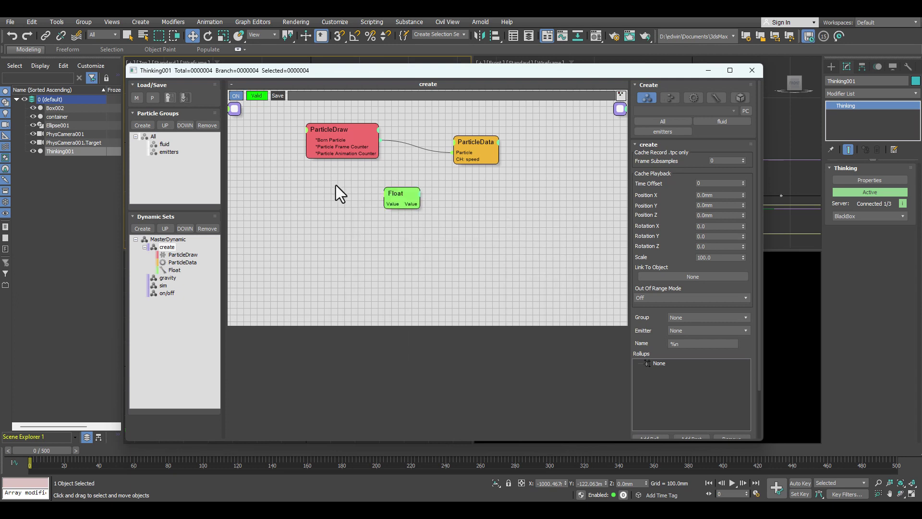
{"action": "left_click_drag", "start_coordinate": [477, 163], "coordinate": [478, 164]}
{"action": "left_click_drag", "start_coordinate": [408, 197], "coordinate": [395, 188]}
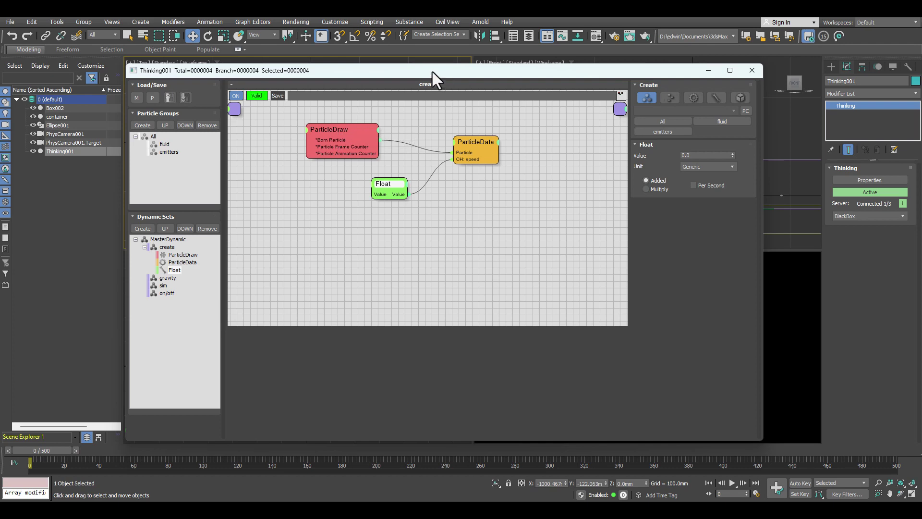
- Glance at the particles in the viewports and move the Float node closer to the ParticleDraw and ParticleData nodes
{"action": "left_click_drag", "start_coordinate": [433, 71], "coordinate": [447, 228]}
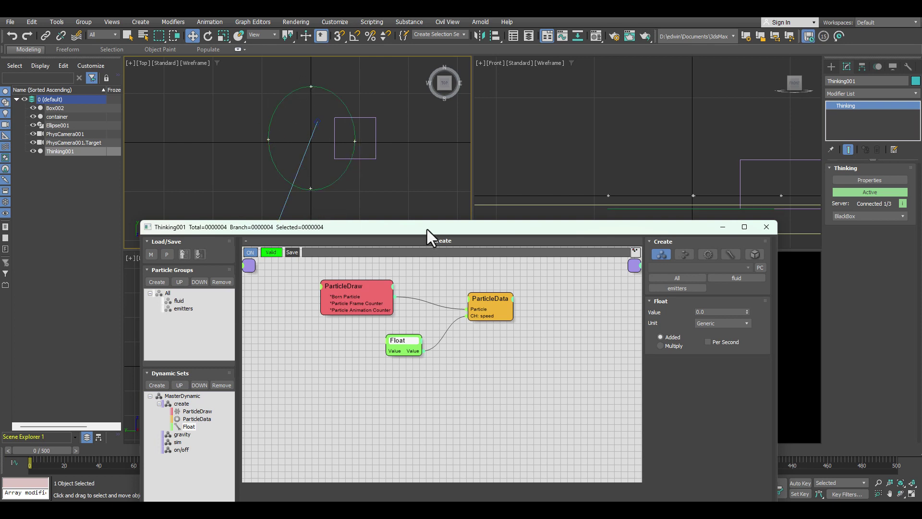
{"action": "left_click_drag", "start_coordinate": [428, 229], "coordinate": [388, 72]}
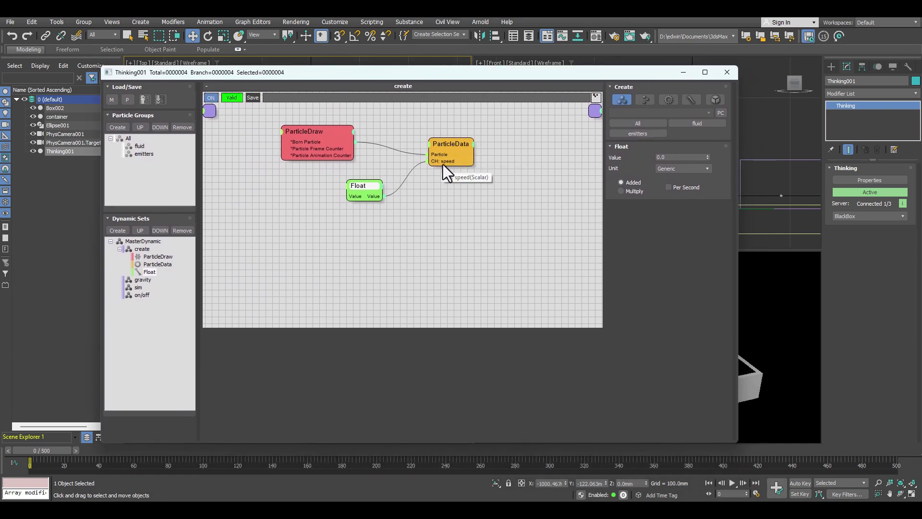
{"action": "left_click", "coordinate": [370, 186]}
{"action": "left_click_drag", "start_coordinate": [370, 185], "coordinate": [379, 172]}
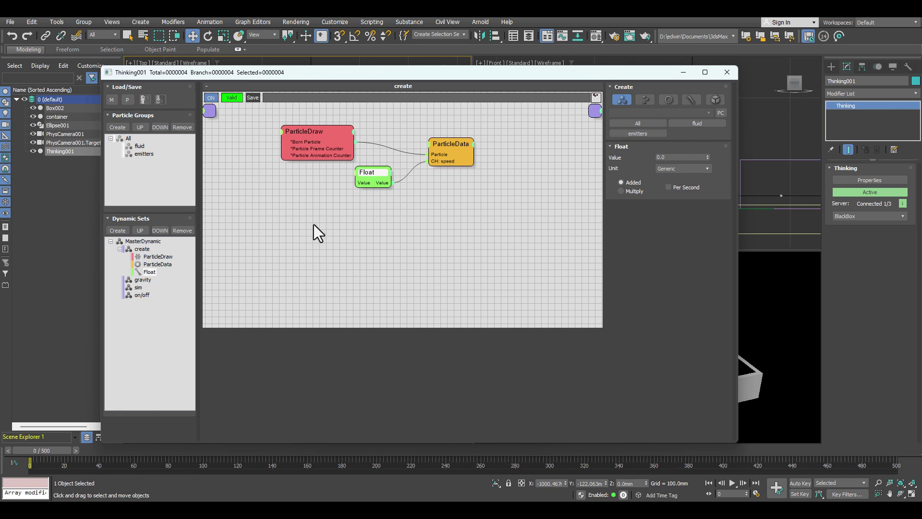
- Add an emitters group node to the create set and position it in the free canvas area below ParticleDraw
{"action": "left_click", "coordinate": [655, 131]}
{"action": "left_click", "coordinate": [279, 223]}
{"action": "left_click_drag", "start_coordinate": [289, 216], "coordinate": [294, 241]}
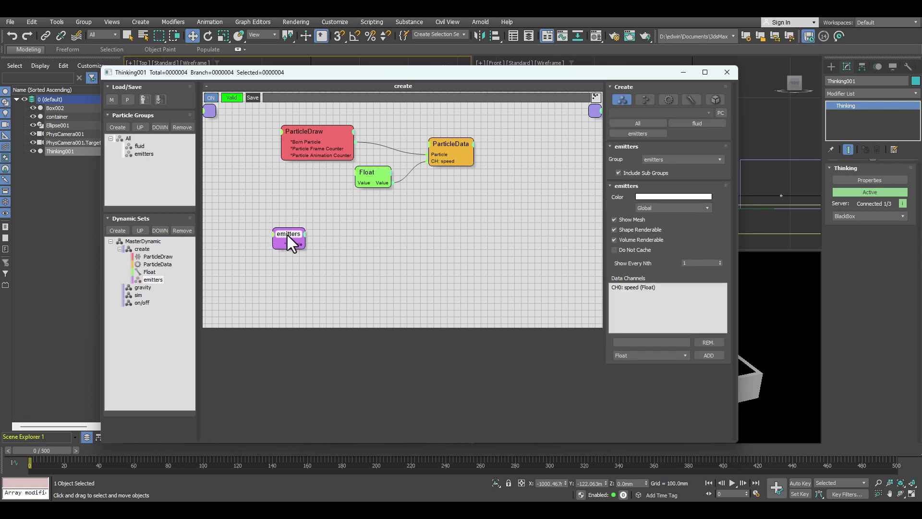
{"action": "left_click", "coordinate": [161, 258]}
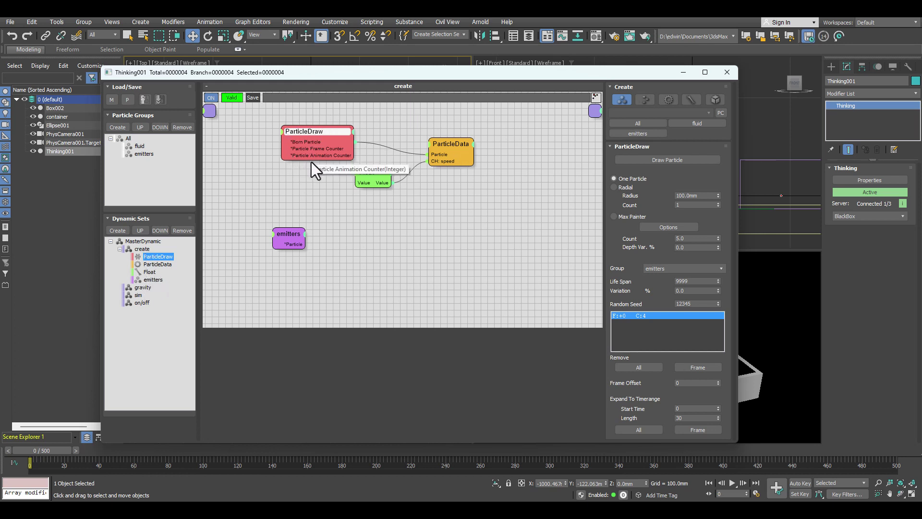
{"action": "left_click_drag", "start_coordinate": [286, 233], "coordinate": [283, 246]}
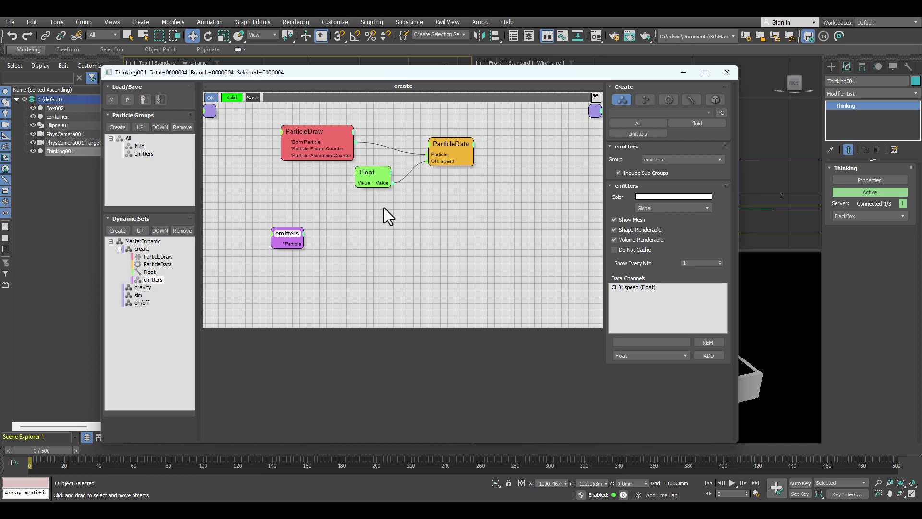
- Add a FlowEmitter generator operator beside the emitters node and wire the emitters' Particle output to its Particle input
{"action": "right_click", "coordinate": [396, 226]}
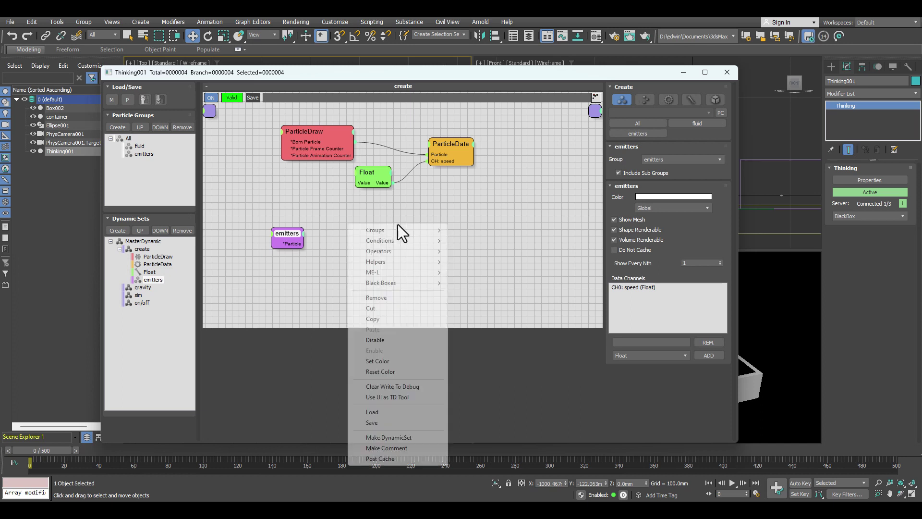
{"action": "mouse_move", "coordinate": [412, 226]}
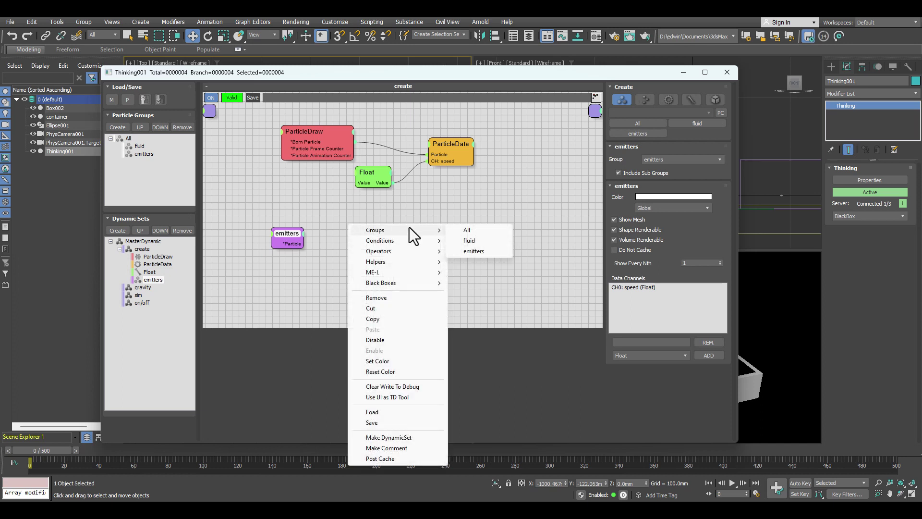
{"action": "mouse_move", "coordinate": [411, 254]}
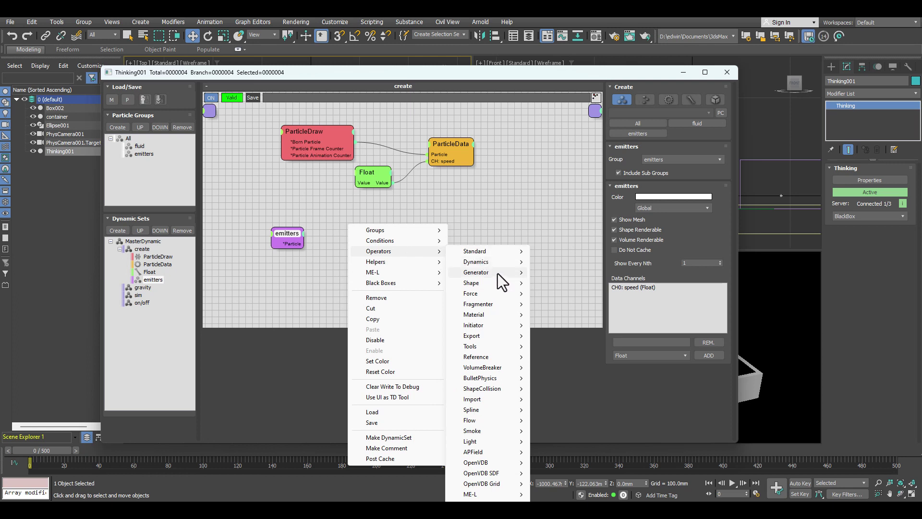
{"action": "mouse_move", "coordinate": [500, 272]}
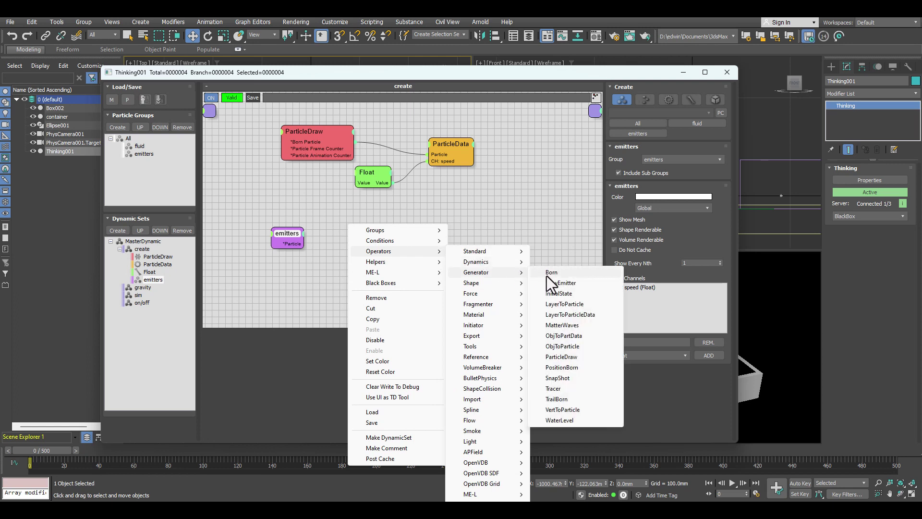
{"action": "left_click", "coordinate": [582, 282]}
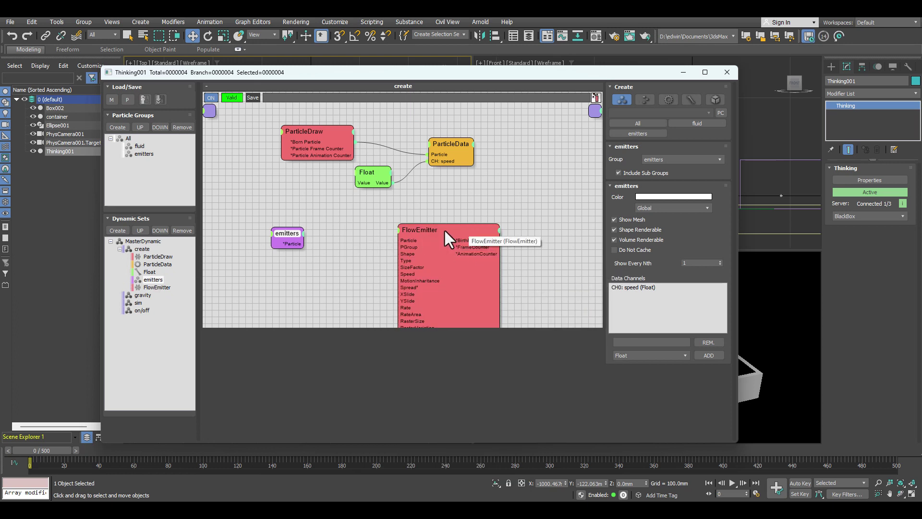
{"action": "left_click_drag", "start_coordinate": [398, 242], "coordinate": [398, 240]}
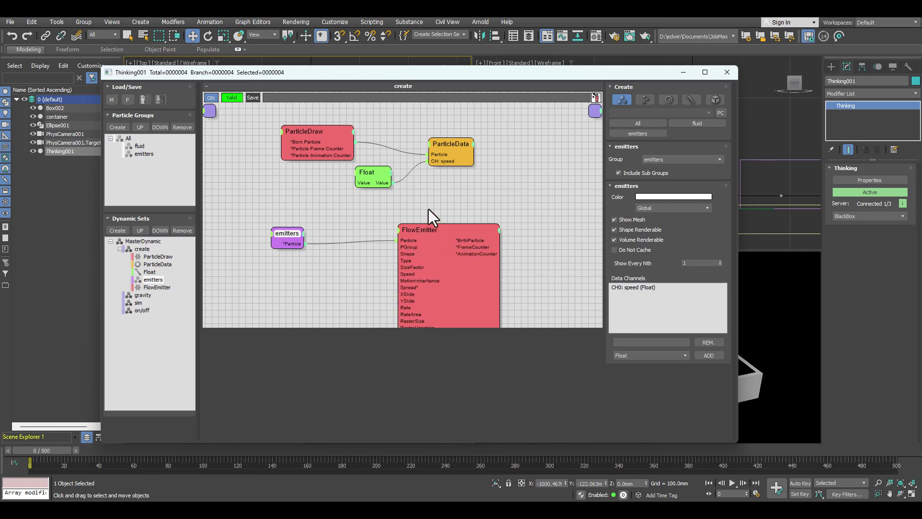
- Reposition the FlowEmitter node slightly higher and farther from the emitters node to leave room between them
{"action": "left_click", "coordinate": [427, 230]}
{"action": "double_click", "coordinate": [432, 230]}
{"action": "left_click_drag", "start_coordinate": [427, 221], "coordinate": [420, 209]}
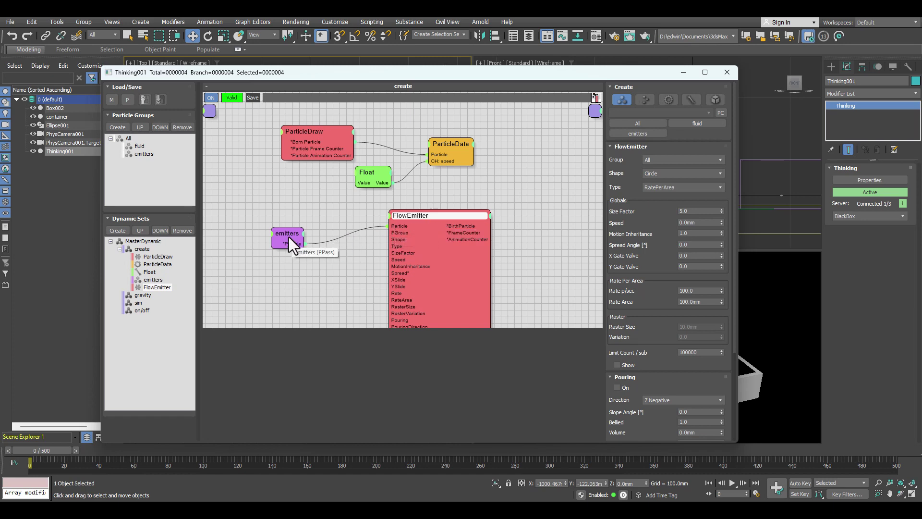
{"action": "left_click_drag", "start_coordinate": [427, 214], "coordinate": [461, 209]}
- Duplicate the Float helper twice, stacking the two copies between the emitters and FlowEmitter nodes
{"action": "left_click", "coordinate": [368, 174]}
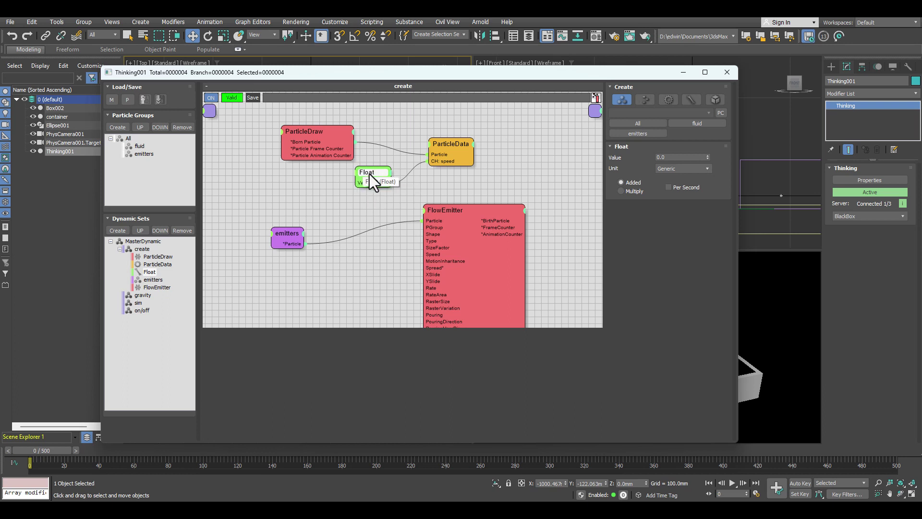
{"action": "left_click_drag", "start_coordinate": [374, 175], "coordinate": [371, 243], "text": "shift"}
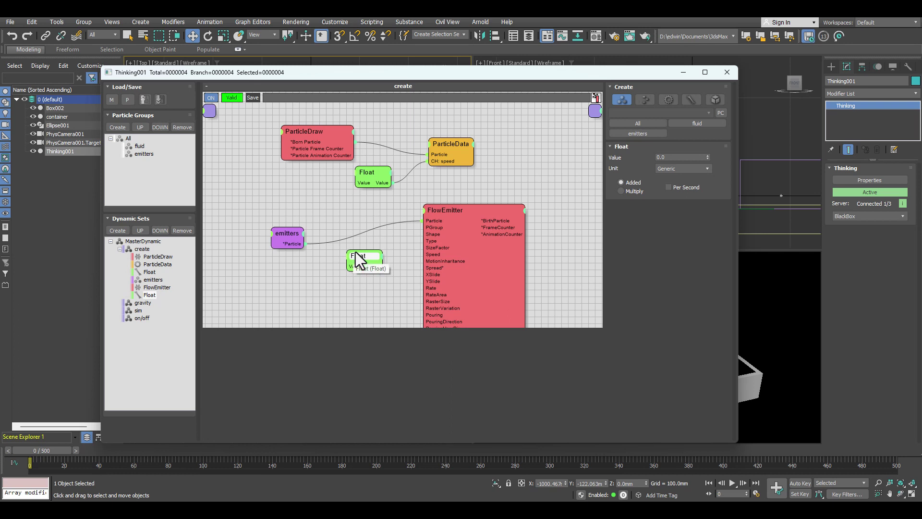
{"action": "left_click_drag", "start_coordinate": [369, 256], "coordinate": [363, 288], "text": "shift"}
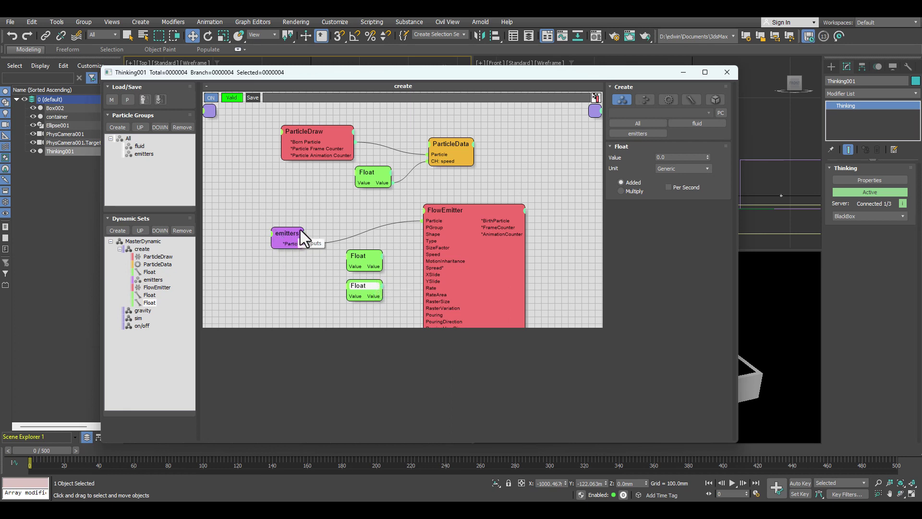
- Expose the speed channel output on the emitters node and wire it to the Value inputs of both Float copies
{"action": "left_click", "coordinate": [298, 242]}
{"action": "left_click", "coordinate": [304, 377]}
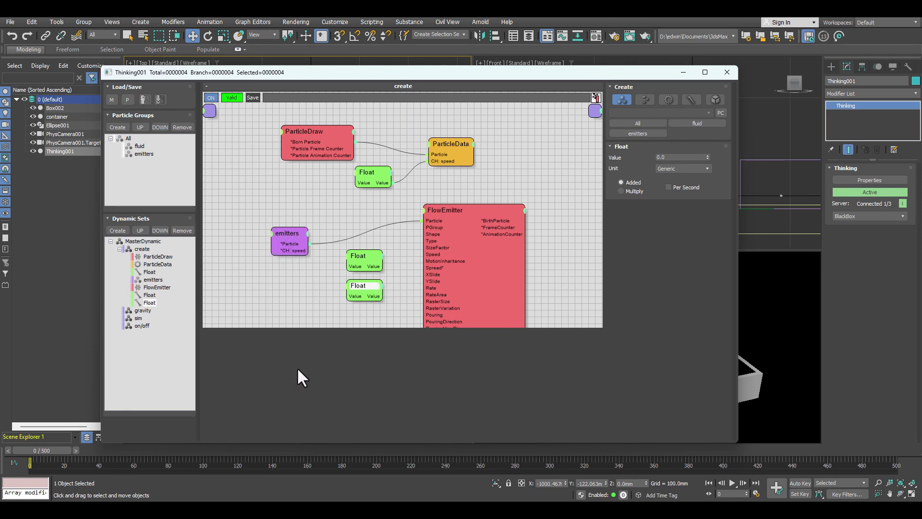
{"action": "left_click_drag", "start_coordinate": [344, 266], "coordinate": [347, 266]}
{"action": "left_click_drag", "start_coordinate": [302, 247], "coordinate": [348, 296]}
- Wire the upper Float copy to the FlowEmitter's Speed input and the lower copy to its Rate input
{"action": "left_click_drag", "start_coordinate": [388, 266], "coordinate": [376, 248]}
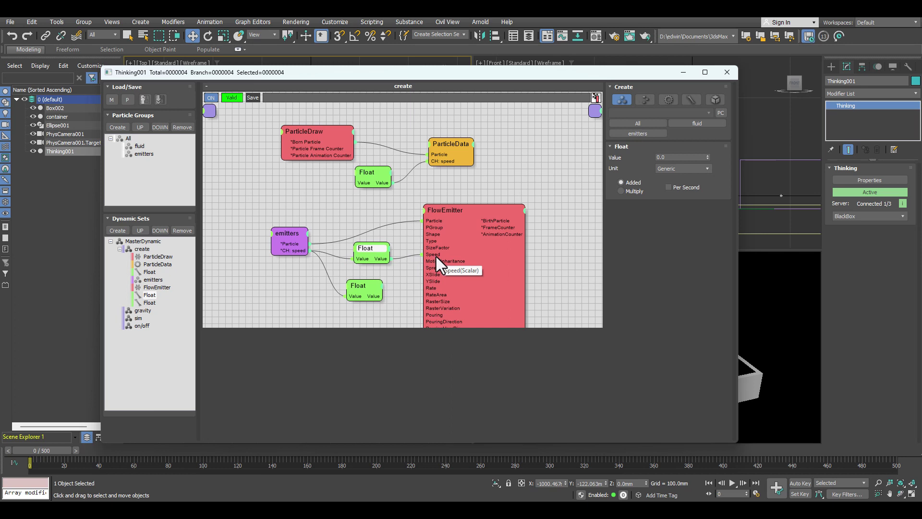
{"action": "left_click_drag", "start_coordinate": [365, 285], "coordinate": [370, 281]}
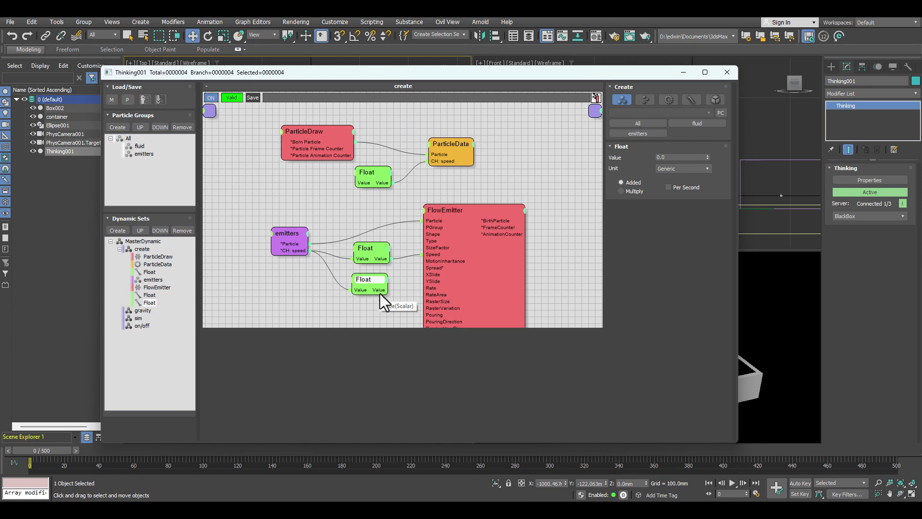
{"action": "left_click_drag", "start_coordinate": [384, 290], "coordinate": [430, 290]}
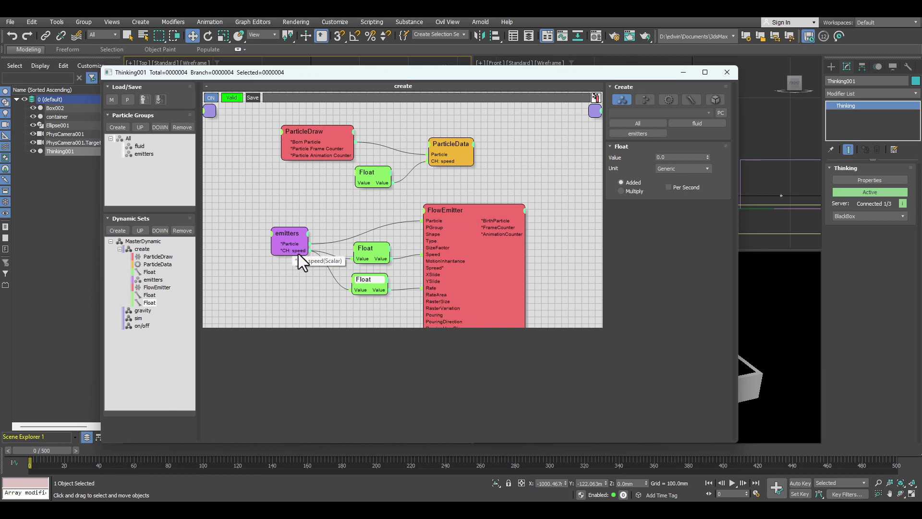
- Set the Float feeding Speed to Multiply mode with World units and a value of 4000 mm
{"action": "left_click_drag", "start_coordinate": [367, 249], "coordinate": [362, 253]}
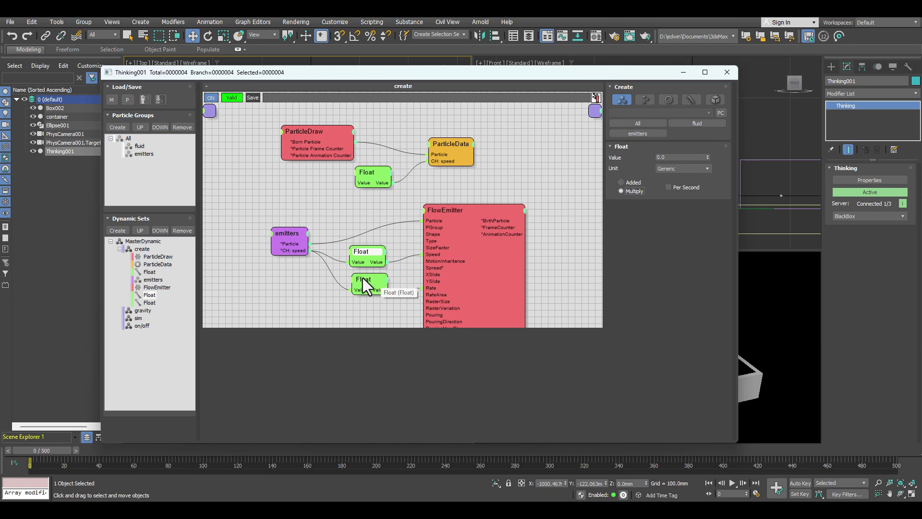
{"action": "left_click", "coordinate": [668, 158]}
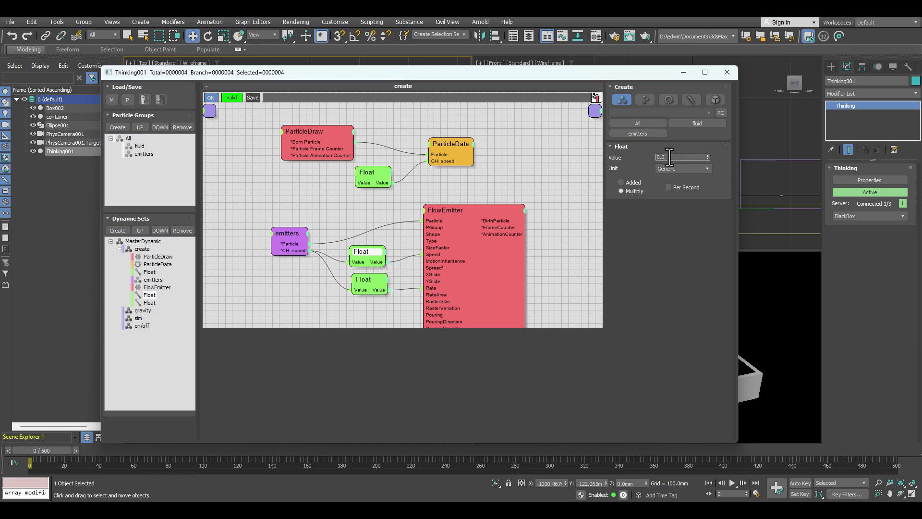
{"action": "left_click", "coordinate": [673, 167]}
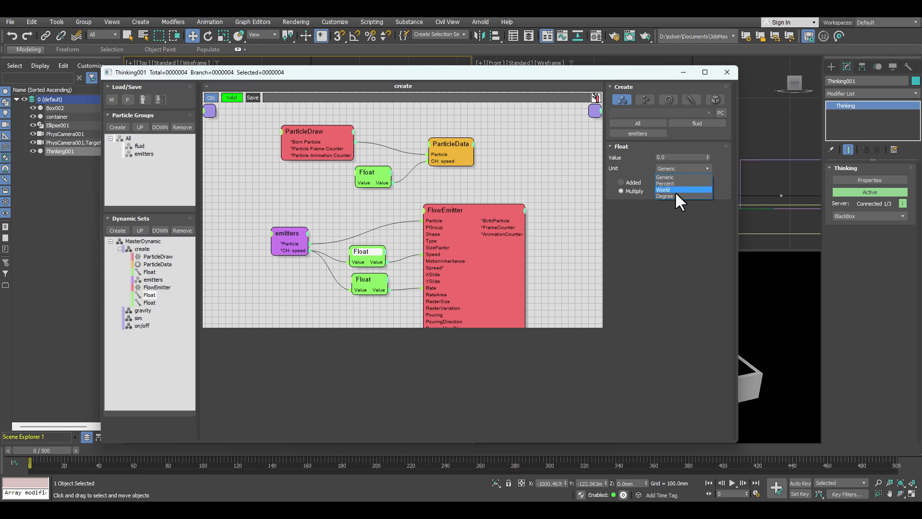
{"action": "left_click", "coordinate": [675, 190]}
{"action": "left_click", "coordinate": [682, 157]}
{"action": "type", "text": "4000"}
{"action": "key", "text": "Return"}
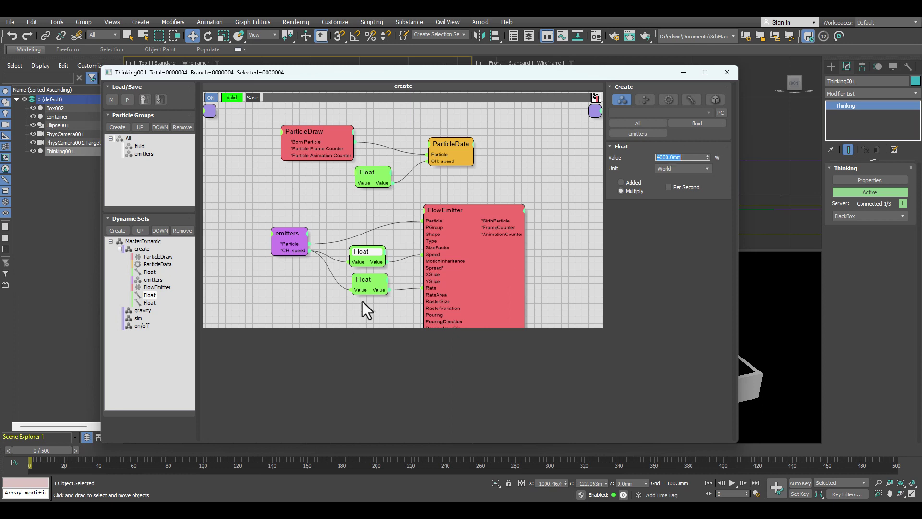
- Set the Float feeding Rate to Multiply with a value of 50000, and nudge both Float nodes closer to the FlowEmitter
{"action": "left_click", "coordinate": [370, 283]}
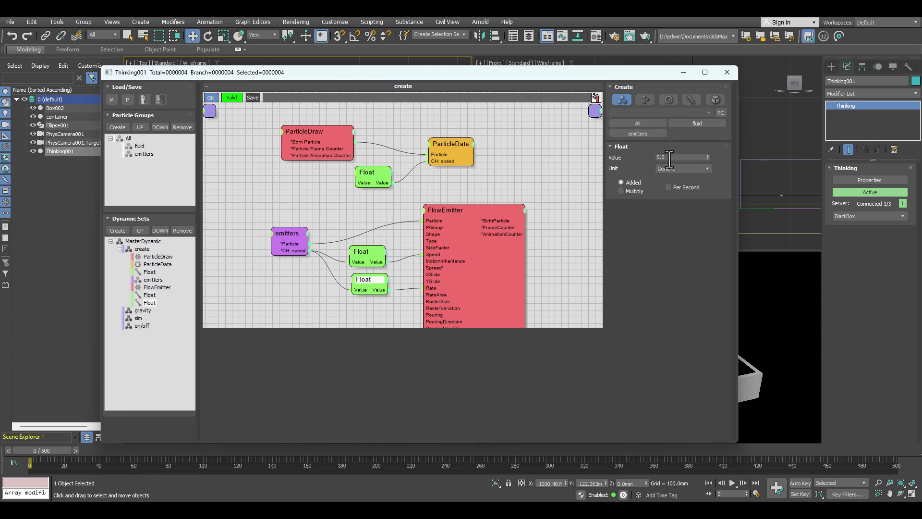
{"action": "type", "text": "50000"}
{"action": "key", "text": "Return"}
{"action": "left_click", "coordinate": [372, 253]}
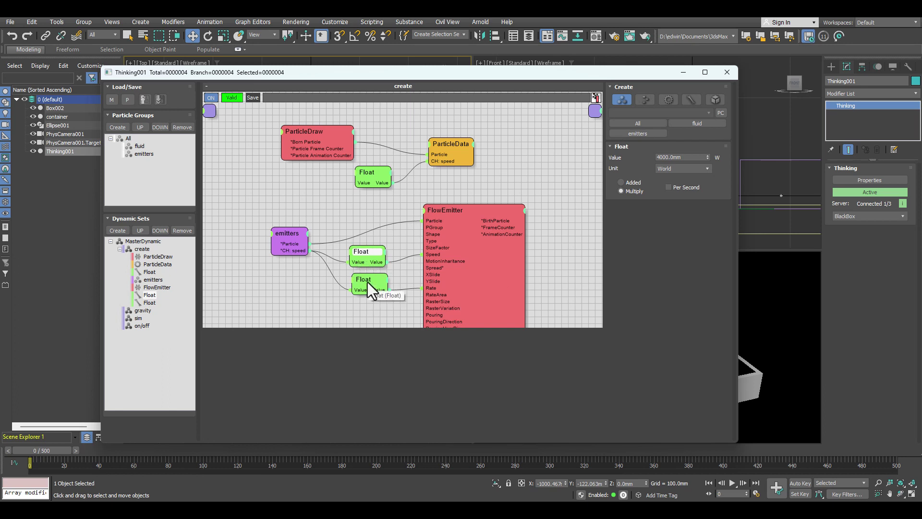
{"action": "left_click_drag", "start_coordinate": [363, 282], "coordinate": [367, 283]}
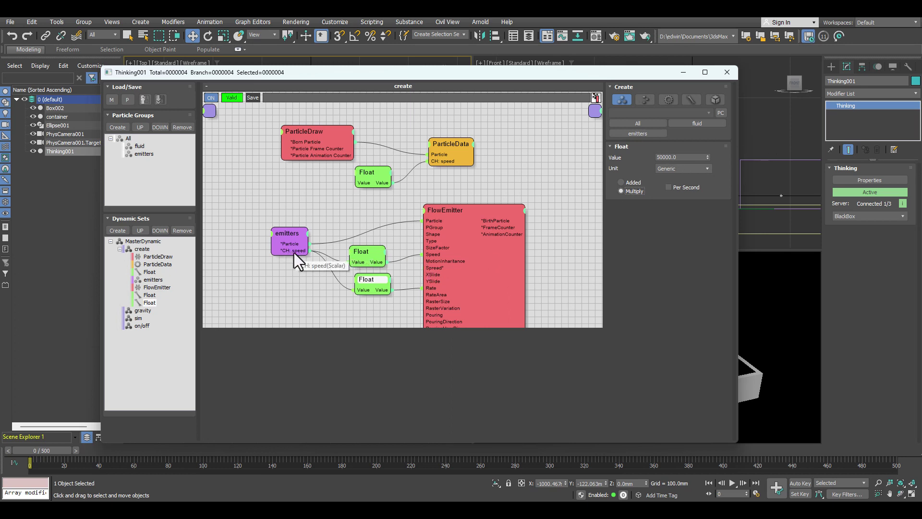
{"action": "mouse_move", "coordinate": [361, 260]}
{"action": "left_mouse_down"}
{"action": "mouse_move", "coordinate": [376, 264]}
{"action": "mouse_move", "coordinate": [368, 254]}
{"action": "left_mouse_up"}
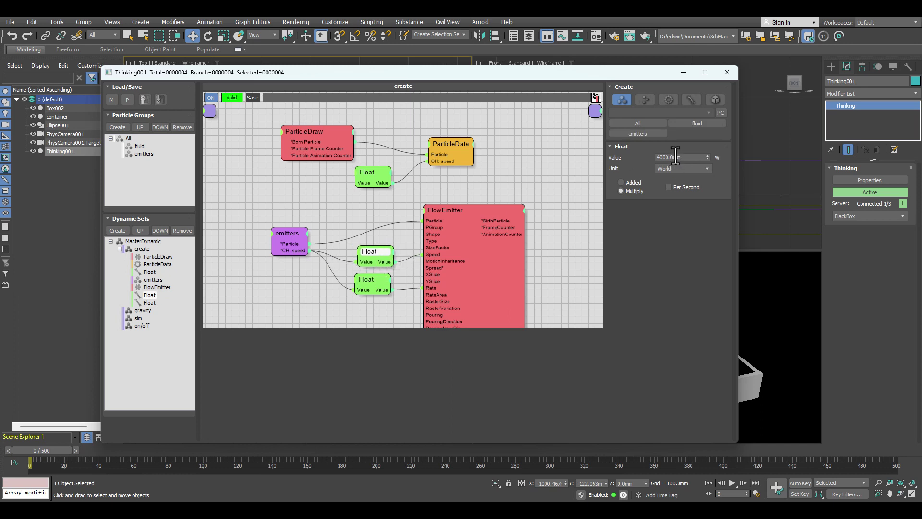
{"action": "left_click", "coordinate": [364, 285]}
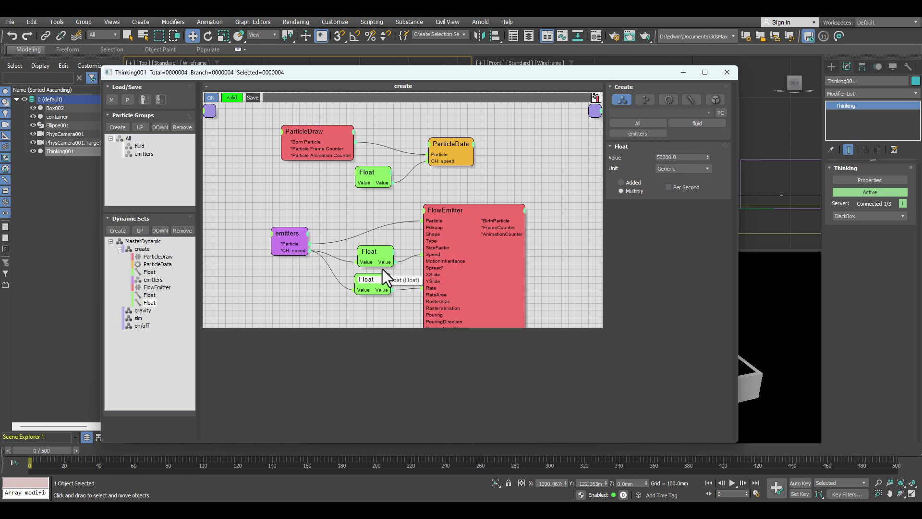
- Collapse the FlowEmitter node to its connected ports and set its particle group to fluid
{"action": "double_click", "coordinate": [455, 210]}
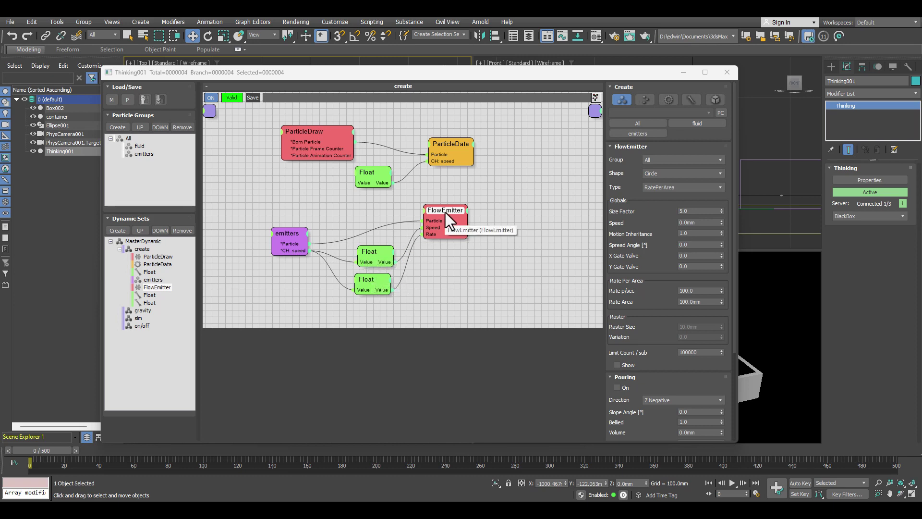
{"action": "left_click", "coordinate": [681, 158]}
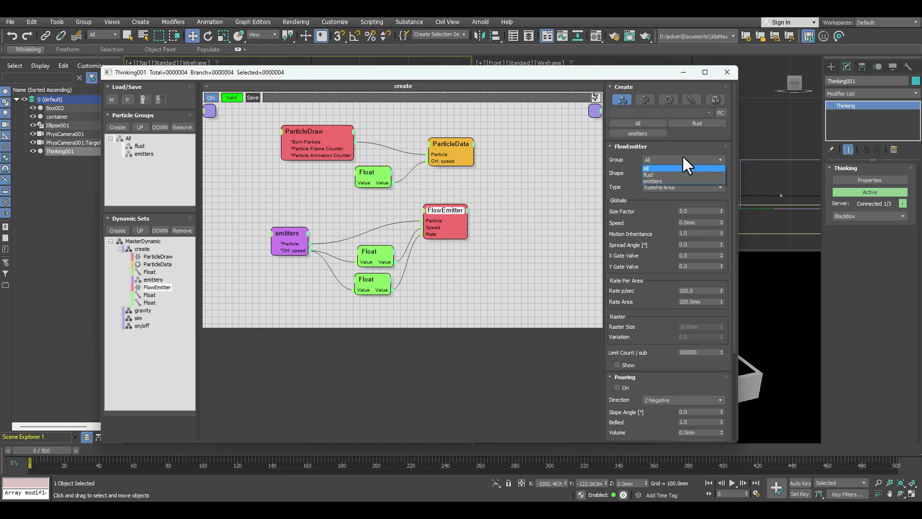
{"action": "left_click", "coordinate": [655, 174]}
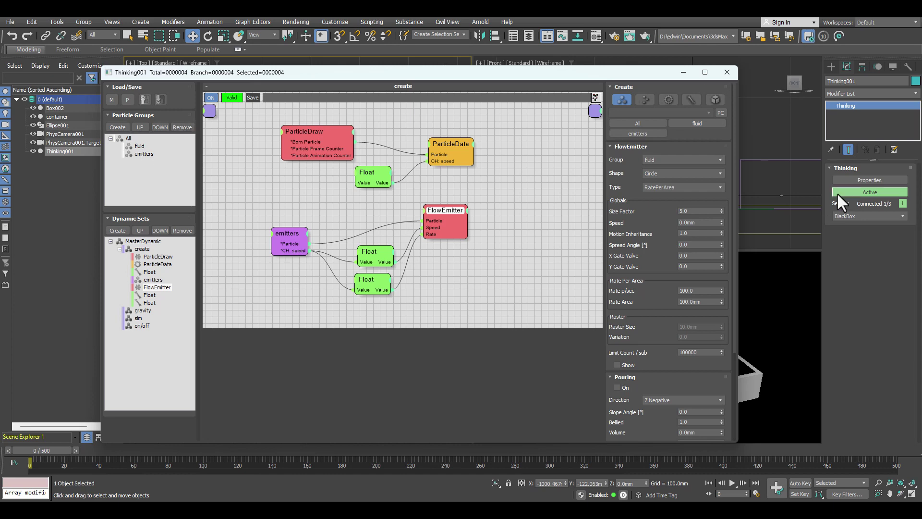
- Switch the FlowEmitter's particle group to emitters and return it to fluid
{"action": "left_click", "coordinate": [720, 159]}
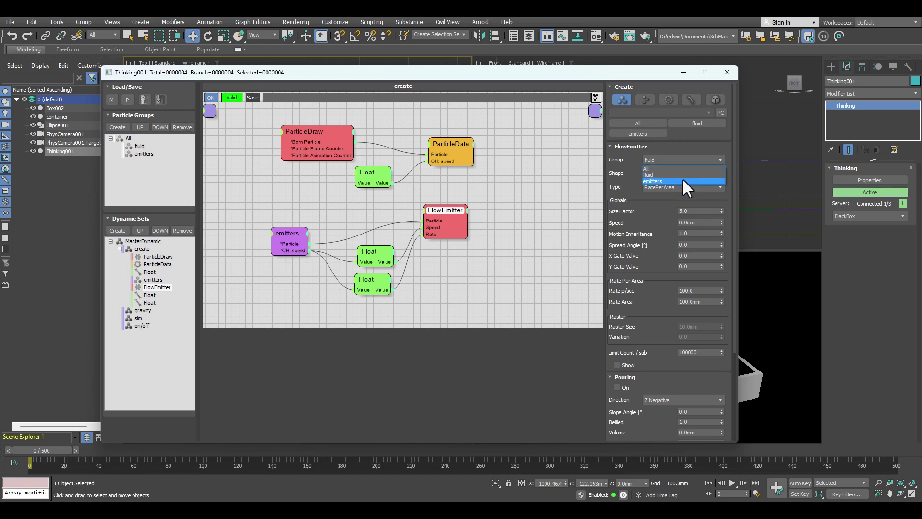
{"action": "left_click", "coordinate": [678, 181]}
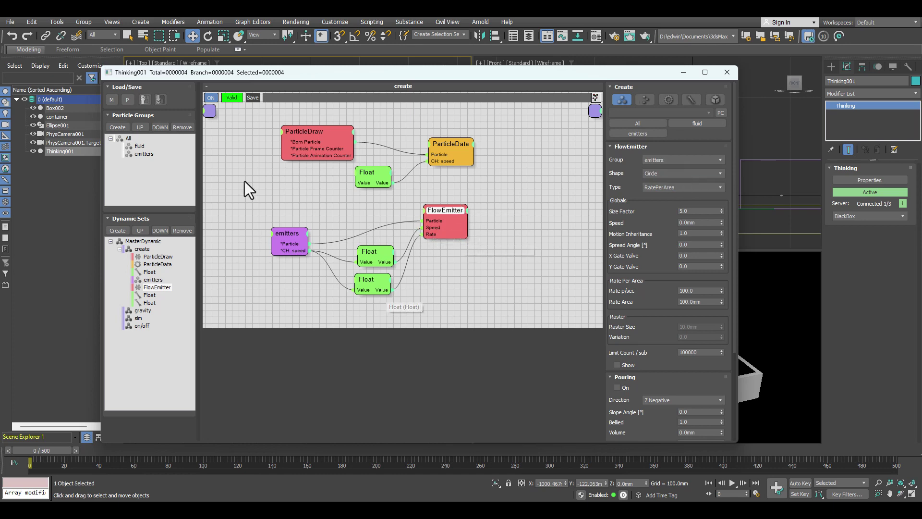
{"action": "left_click", "coordinate": [683, 160]}
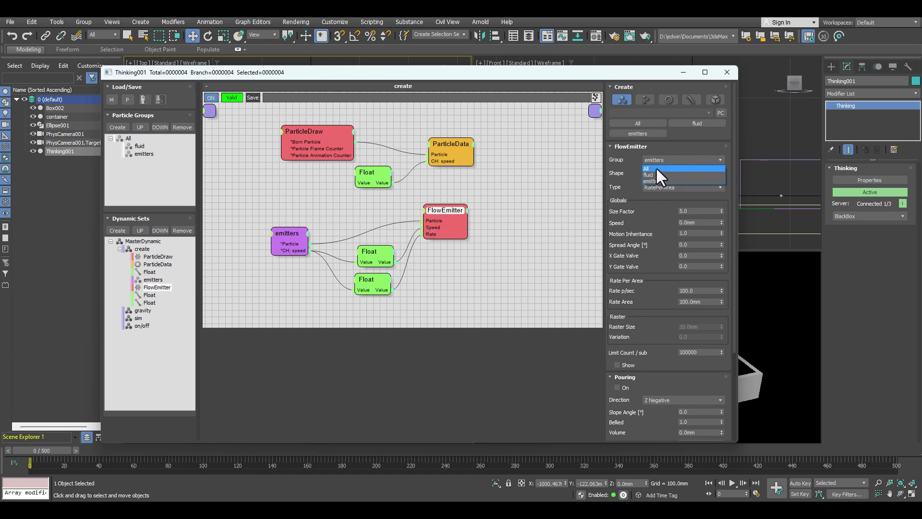
{"action": "left_click", "coordinate": [656, 171]}
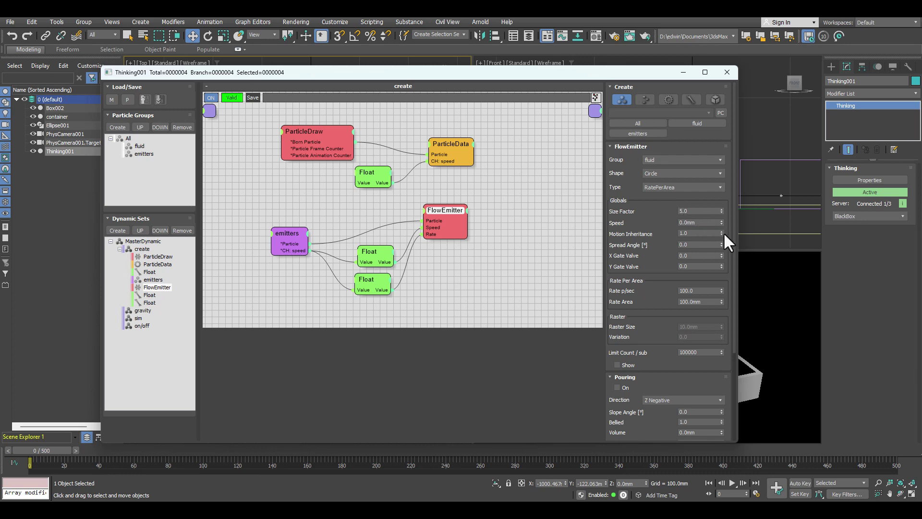
- Set the FlowEmitter's Size Factor to 2
{"action": "double_click", "coordinate": [697, 211]}
{"action": "type", "text": "2"}
{"action": "key", "text": "Return"}
- Move the Thinking window out of the way, frame the whole container in the Front viewport, and briefly play the animation
{"action": "left_click_drag", "start_coordinate": [488, 70], "coordinate": [0, 72]}
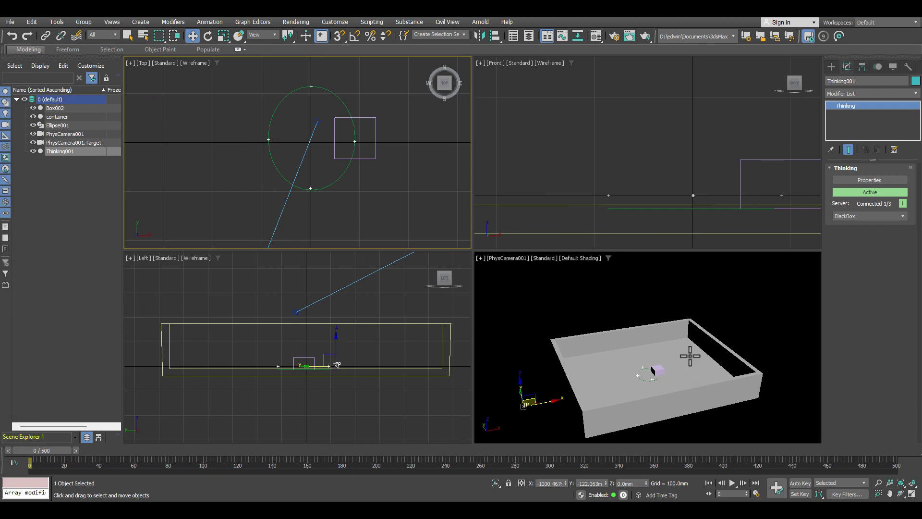
{"action": "scroll", "coordinate": [673, 140], "scroll_direction": "up", "scroll_amount": 3}
{"action": "middle_click_drag", "start_coordinate": [710, 128], "coordinate": [644, 154]}
{"action": "scroll", "coordinate": [621, 174], "scroll_direction": "down", "scroll_amount": 5}
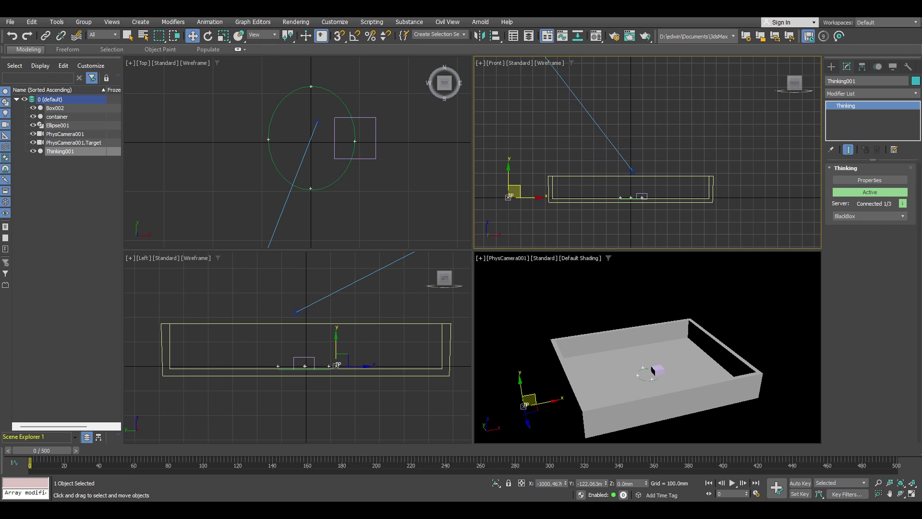
{"action": "left_click", "coordinate": [742, 482]}
{"action": "left_click", "coordinate": [712, 483]}
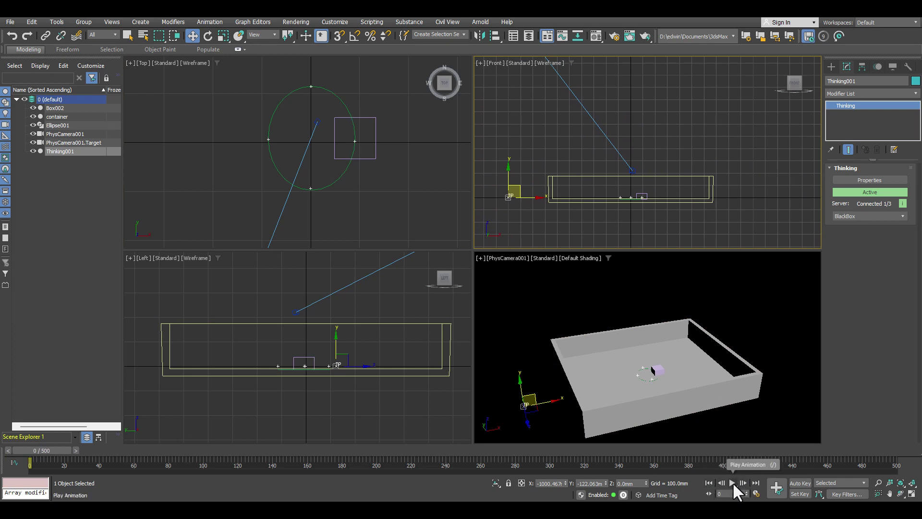
{"action": "left_click", "coordinate": [733, 482]}
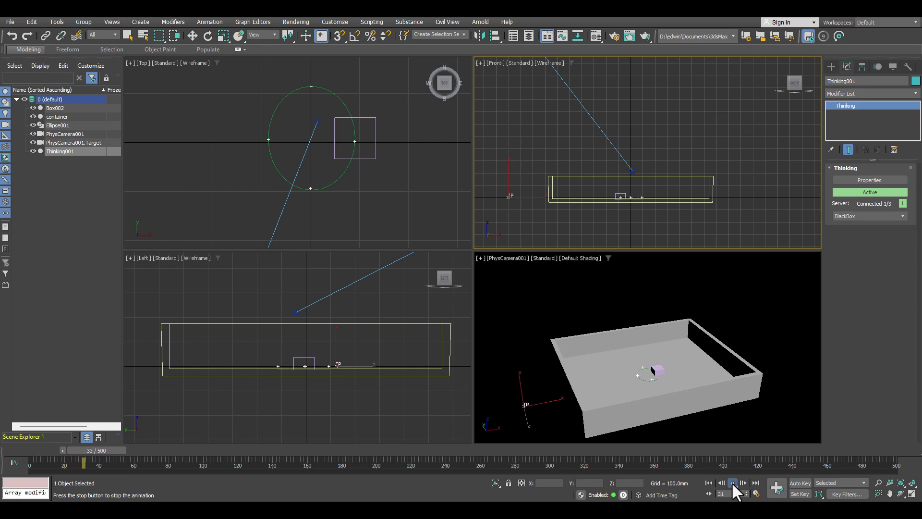
{"action": "left_click", "coordinate": [732, 482]}
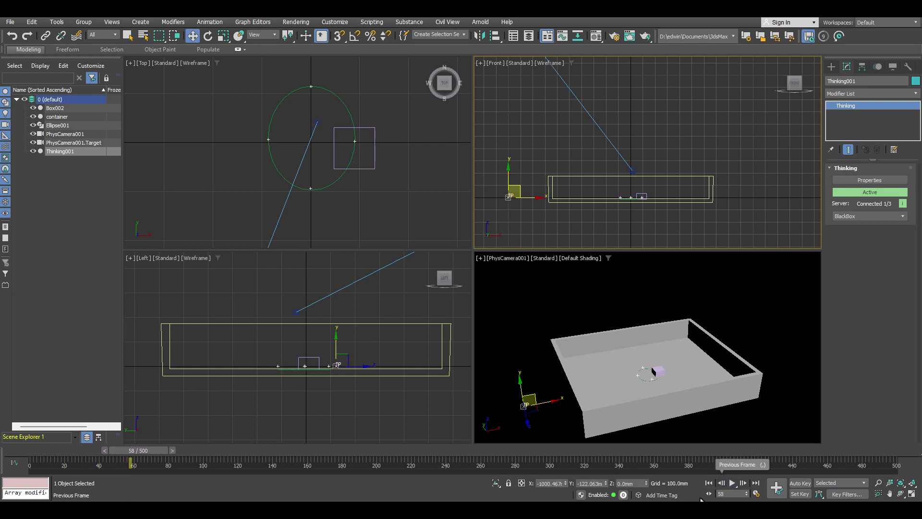
- Rewind to frame 0, bring back the Thinking window, and review the ParticleDraw, emitters, FlowEmitter and upper FlowEmitter-input Float settings
{"action": "left_click", "coordinate": [710, 482]}
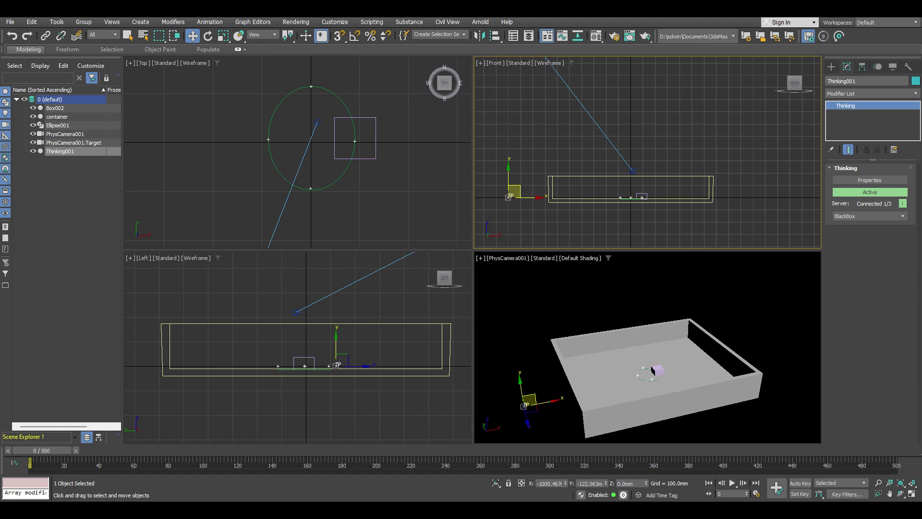
{"action": "left_click_drag", "start_coordinate": [37, 83], "coordinate": [374, 70]}
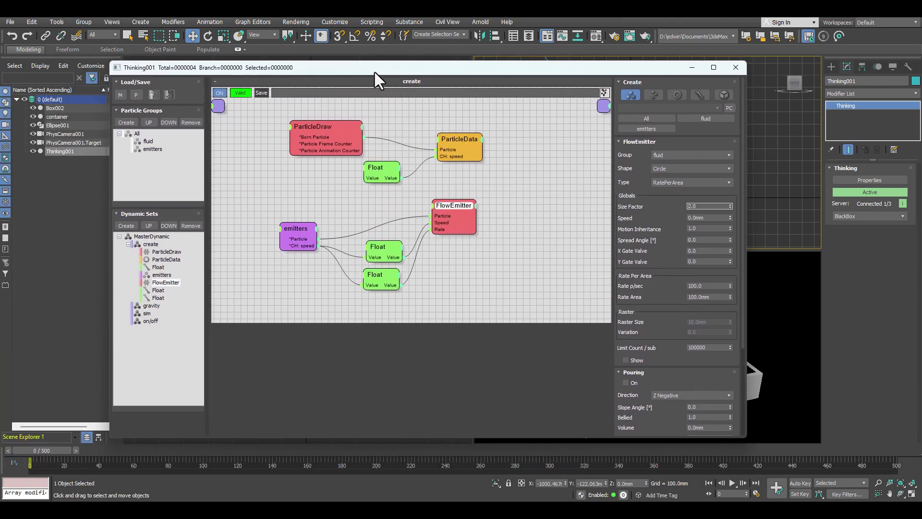
{"action": "left_click", "coordinate": [330, 128]}
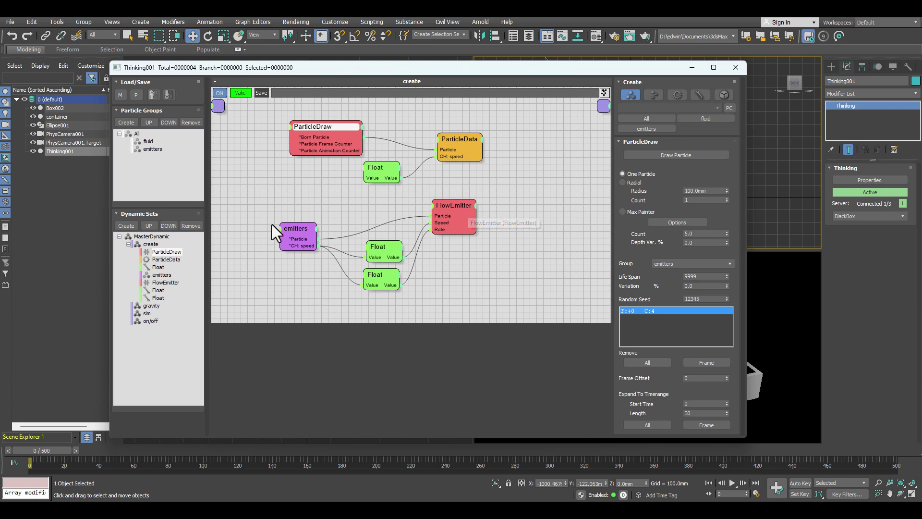
{"action": "left_click", "coordinate": [302, 230]}
{"action": "left_click", "coordinate": [459, 203]}
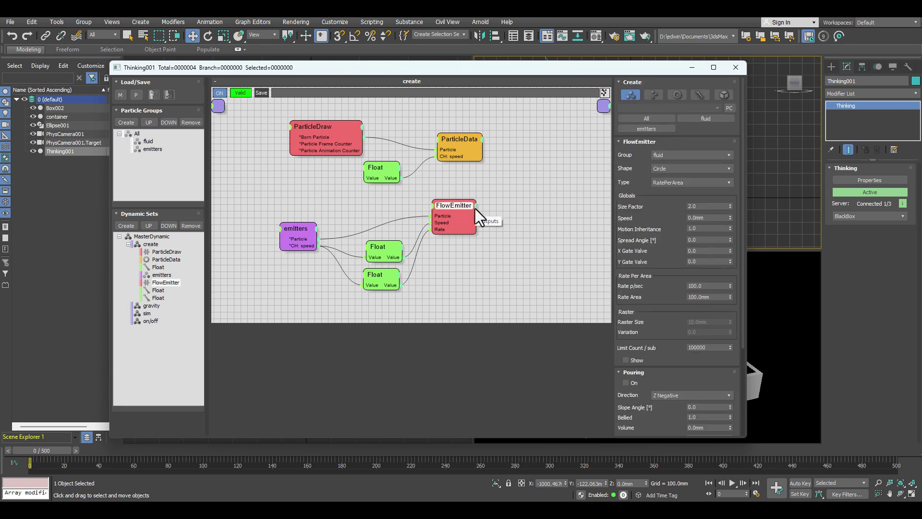
{"action": "left_click", "coordinate": [386, 246]}
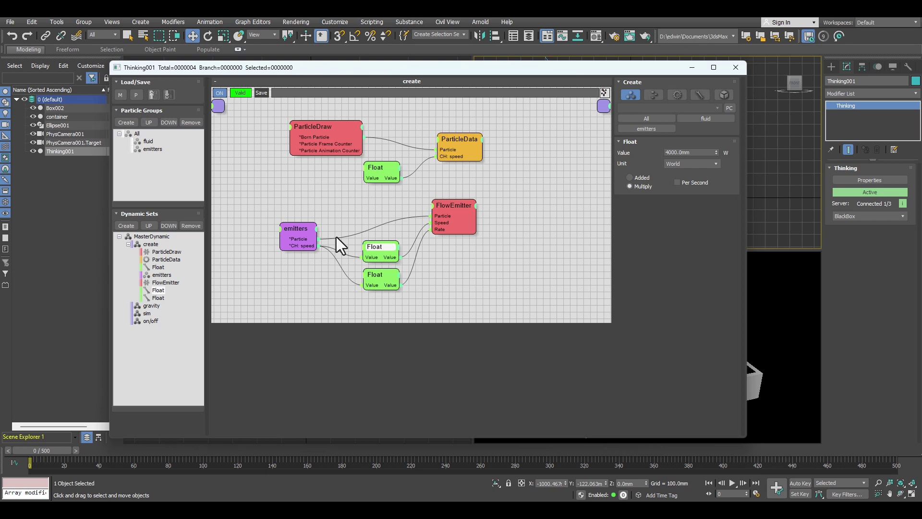
- Set the value of the Float feeding ParticleData's speed channel to 1
{"action": "left_click", "coordinate": [385, 168]}
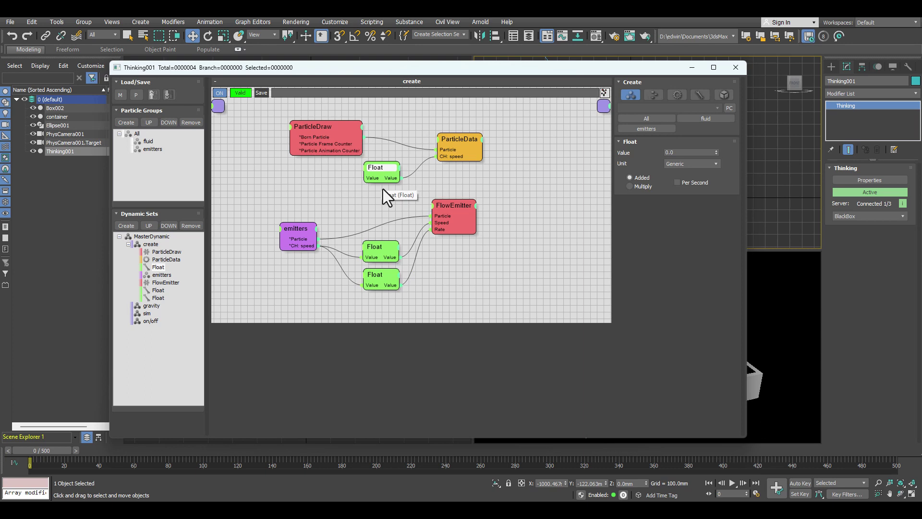
{"action": "left_click", "coordinate": [680, 151]}
{"action": "type", "text": "1"}
{"action": "key", "text": "Return"}
- Move the Thinking window out of the way and play the emission from the first frame to check the particle streams
{"action": "left_click_drag", "start_coordinate": [530, 65], "coordinate": [3, 95]}
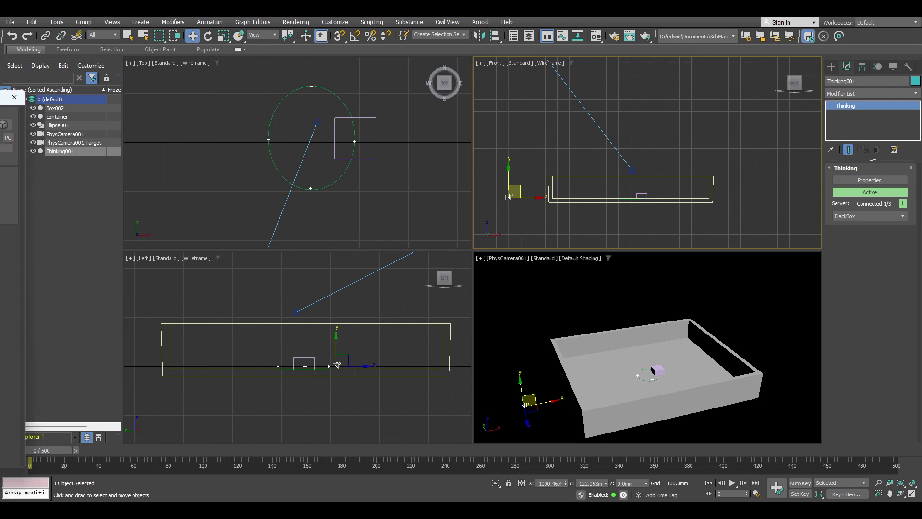
{"action": "left_click", "coordinate": [731, 482]}
{"action": "left_click", "coordinate": [730, 482]}
{"action": "left_click", "coordinate": [709, 483]}
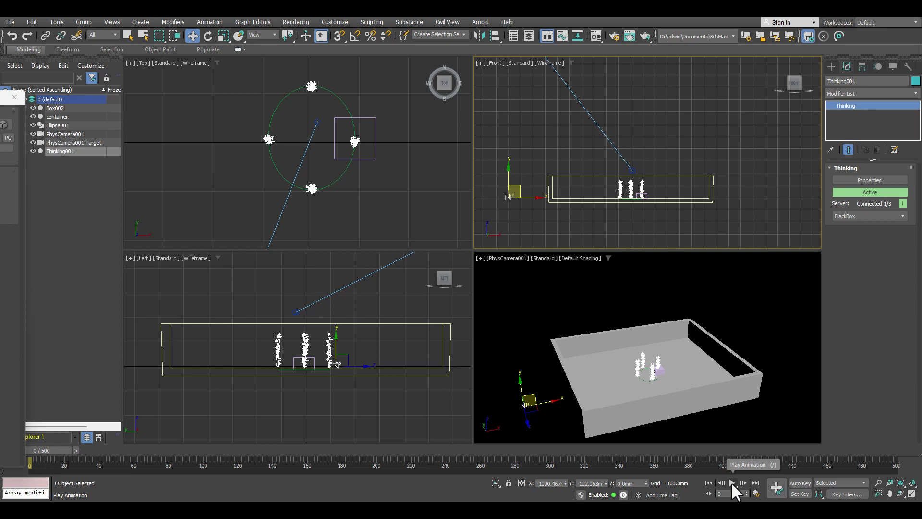
{"action": "left_click", "coordinate": [731, 482]}
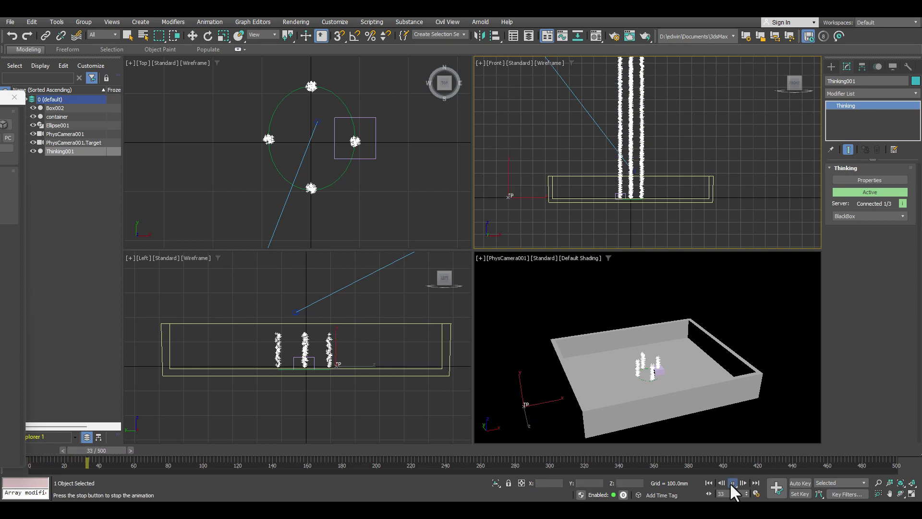
{"action": "left_click", "coordinate": [730, 482]}
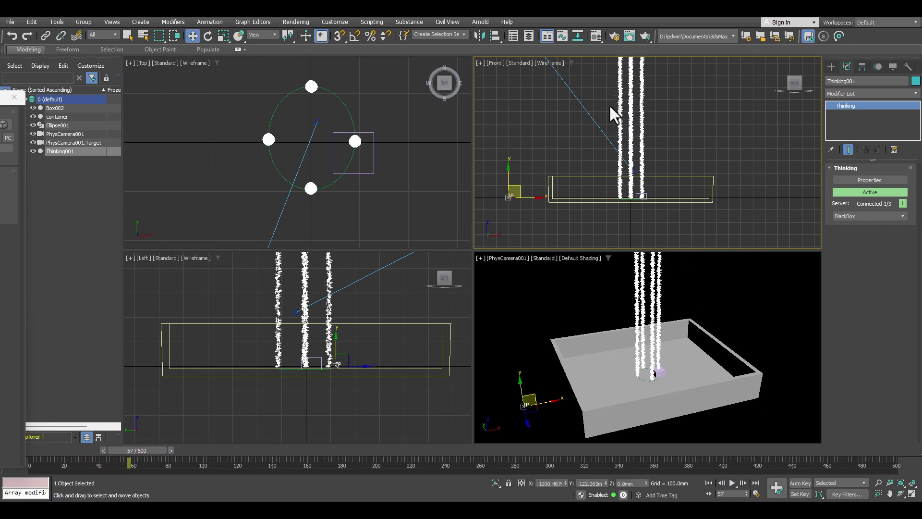
- Examine the full height of the particle columns in the Front viewport during playback, then rewind and inspect the initial streams up close
{"action": "scroll", "coordinate": [599, 106], "scroll_direction": "down", "scroll_amount": 10}
{"action": "scroll", "coordinate": [647, 152], "scroll_direction": "down", "scroll_amount": 3}
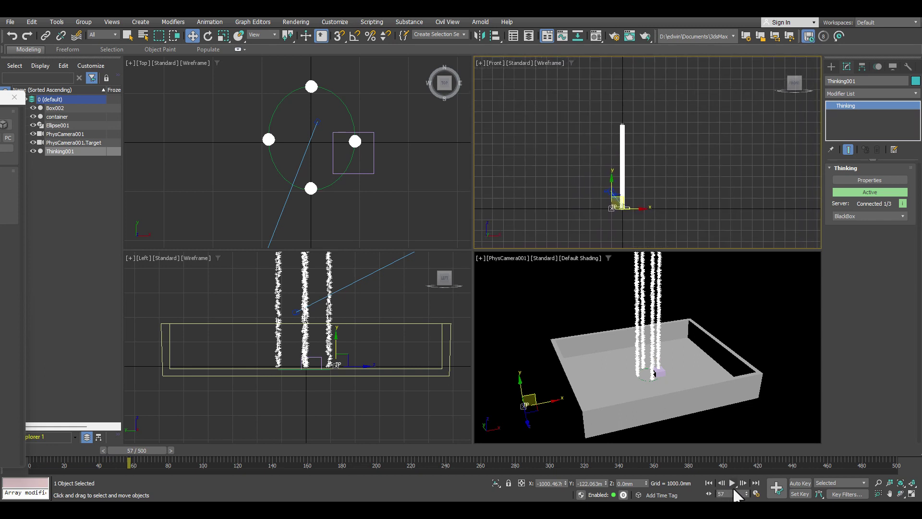
{"action": "left_click", "coordinate": [731, 482]}
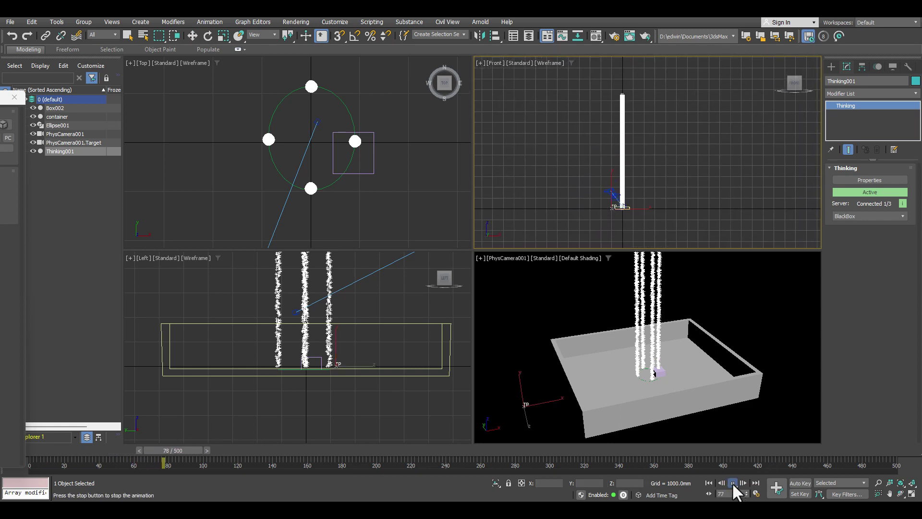
{"action": "left_click", "coordinate": [709, 482]}
{"action": "middle_click_drag", "start_coordinate": [636, 176], "coordinate": [592, 243]}
{"action": "scroll", "coordinate": [685, 185], "scroll_direction": "up", "scroll_amount": 5}
{"action": "scroll", "coordinate": [701, 179], "scroll_direction": "up", "scroll_amount": 2}
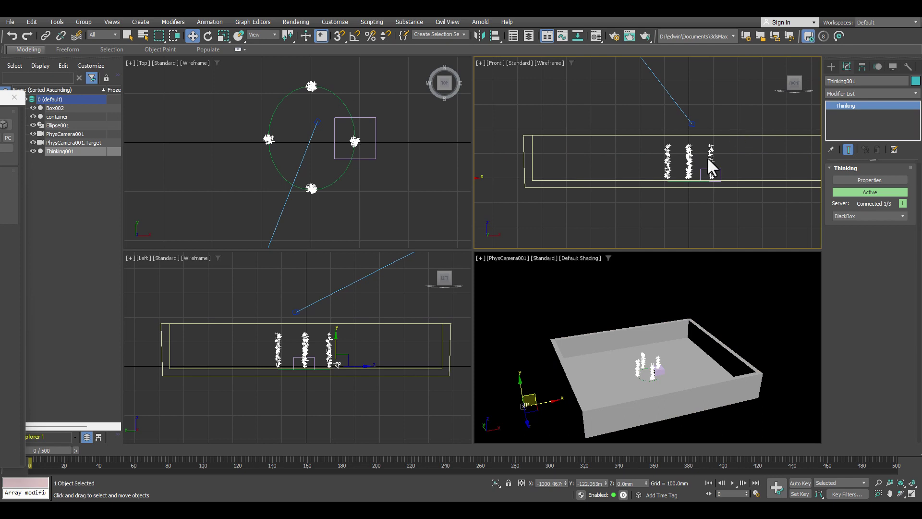
{"action": "scroll", "coordinate": [691, 156], "scroll_direction": "up", "scroll_amount": 4}
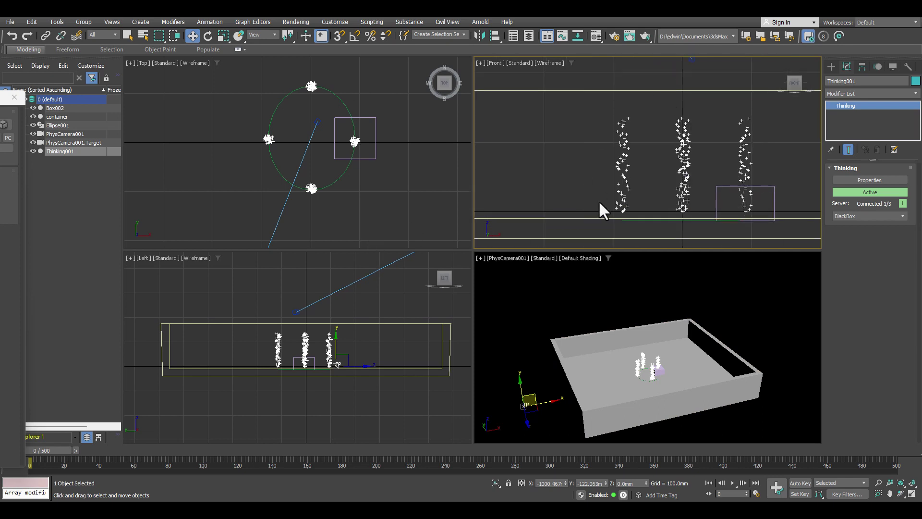
{"action": "scroll", "coordinate": [662, 146], "scroll_direction": "down", "scroll_amount": 4}
{"action": "mouse_move", "coordinate": [659, 143]}
{"action": "middle_mouse_down"}
{"action": "mouse_move", "coordinate": [690, 103]}
{"action": "mouse_move", "coordinate": [663, 136]}
{"action": "middle_mouse_up"}
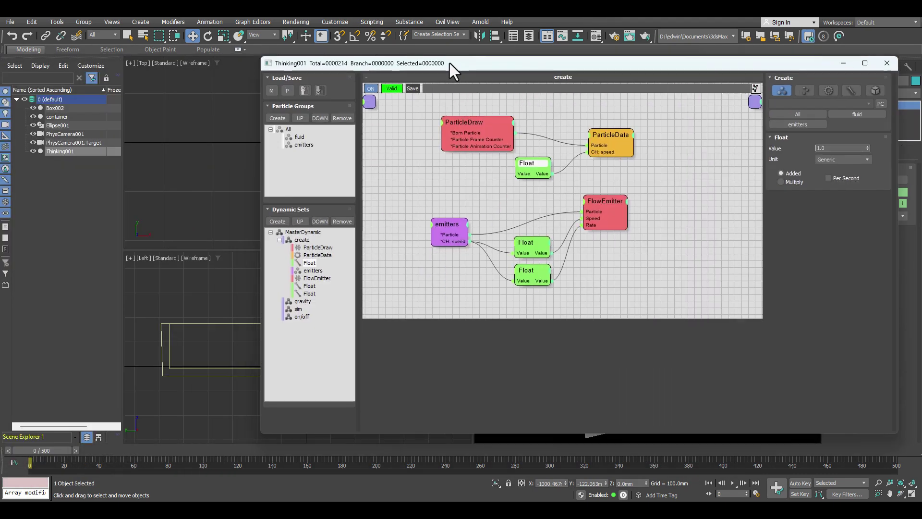
- Collapse the create set, open the gravity dynamic set, and add a Force operator to it
{"action": "left_click_drag", "start_coordinate": [450, 63], "coordinate": [299, 61]}
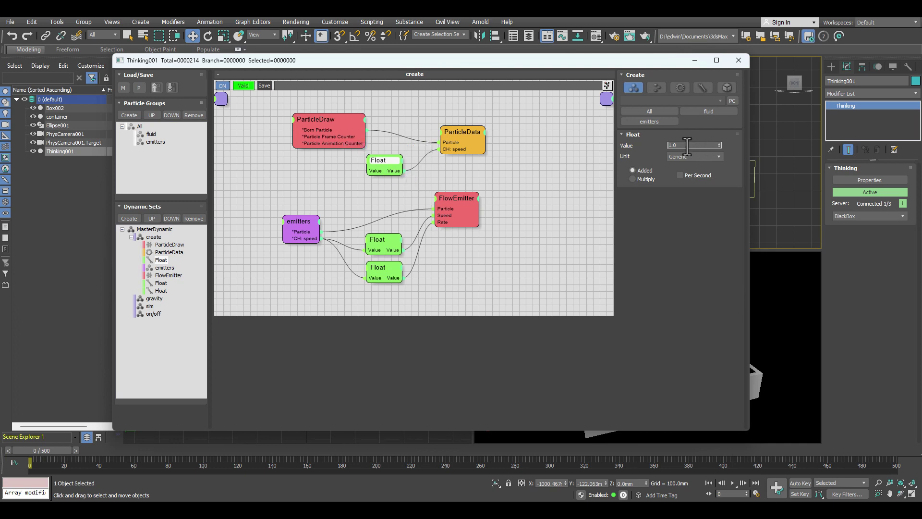
{"action": "left_click", "coordinate": [131, 236]}
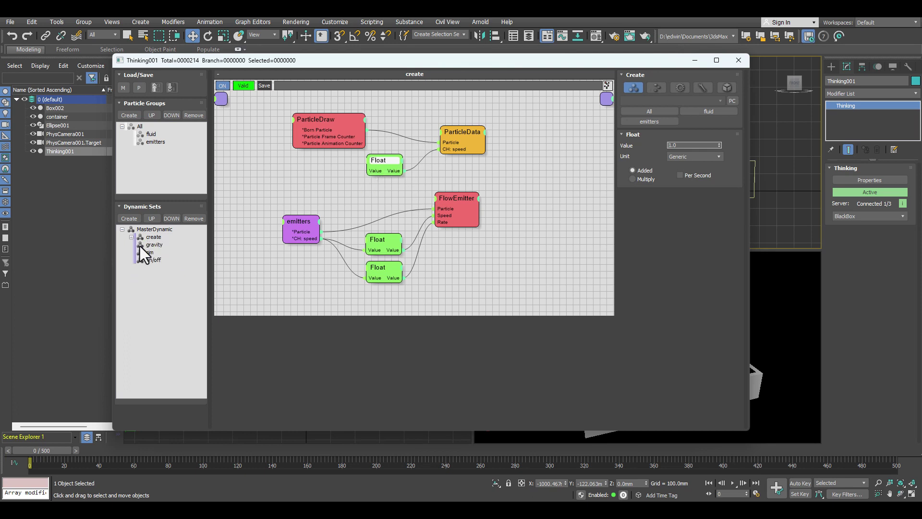
{"action": "left_click", "coordinate": [153, 246]}
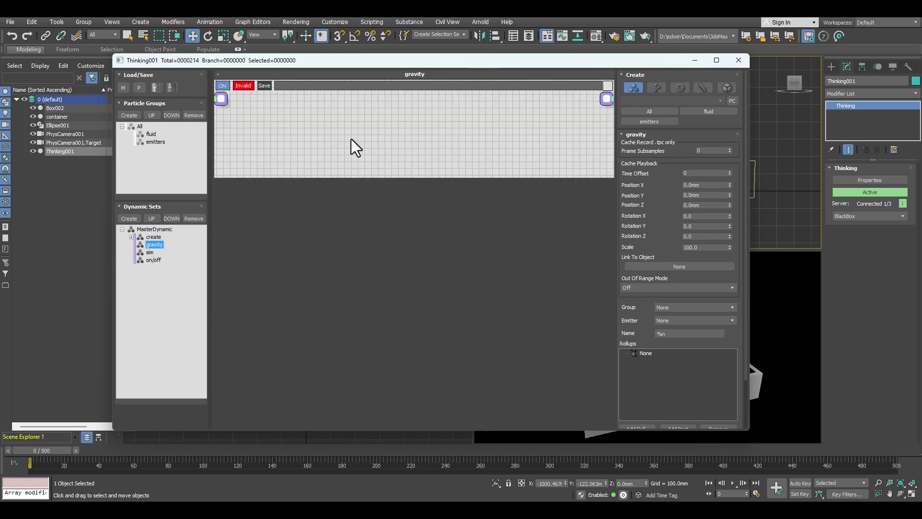
{"action": "right_click", "coordinate": [355, 122]}
{"action": "mouse_move", "coordinate": [364, 147]}
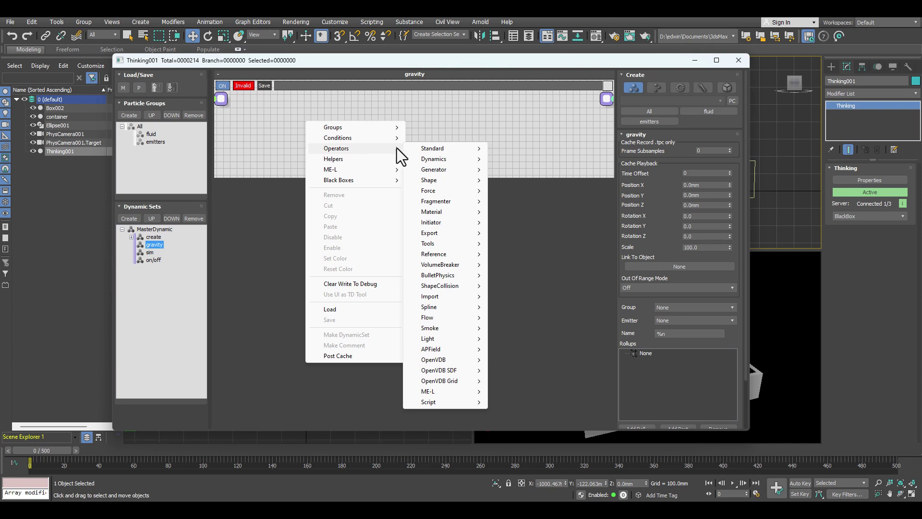
{"action": "mouse_move", "coordinate": [450, 188]}
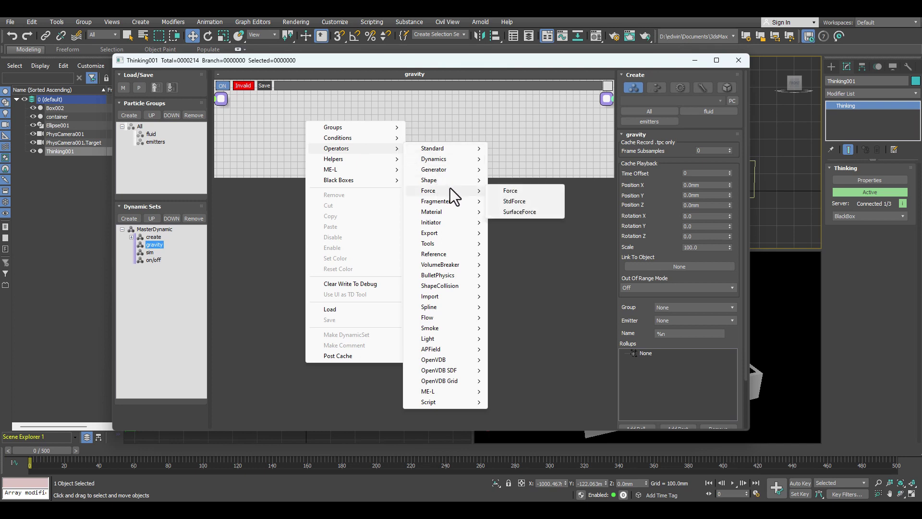
{"action": "left_click", "coordinate": [525, 191]}
{"action": "left_click_drag", "start_coordinate": [383, 128], "coordinate": [450, 134]}
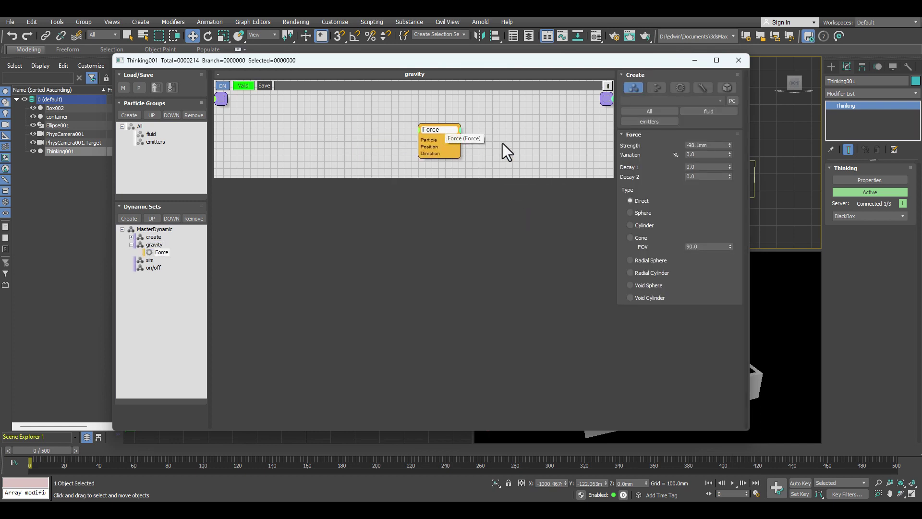
- Add a fluid group node to the gravity set and connect its Particle output to the Force's Particle input
{"action": "left_click", "coordinate": [708, 111]}
{"action": "left_click", "coordinate": [261, 127]}
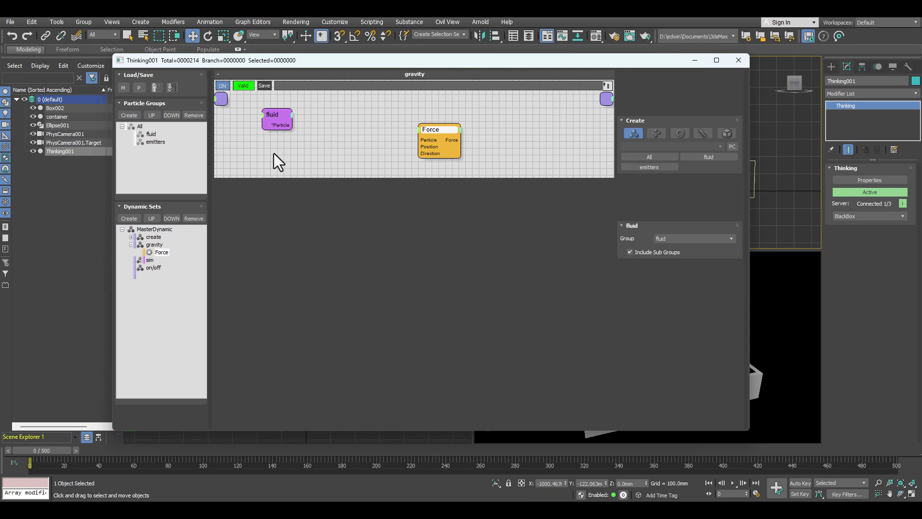
{"action": "left_click_drag", "start_coordinate": [291, 125], "coordinate": [422, 140]}
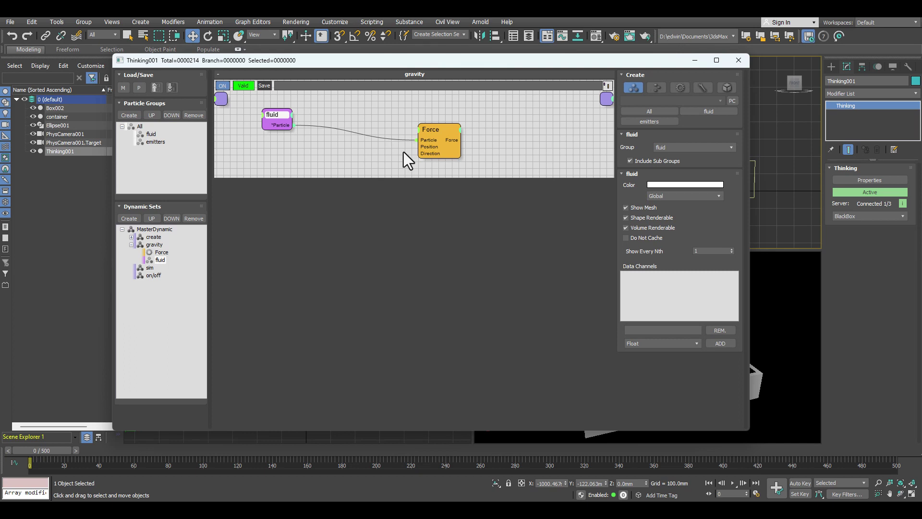
{"action": "left_click_drag", "start_coordinate": [283, 117], "coordinate": [371, 117]}
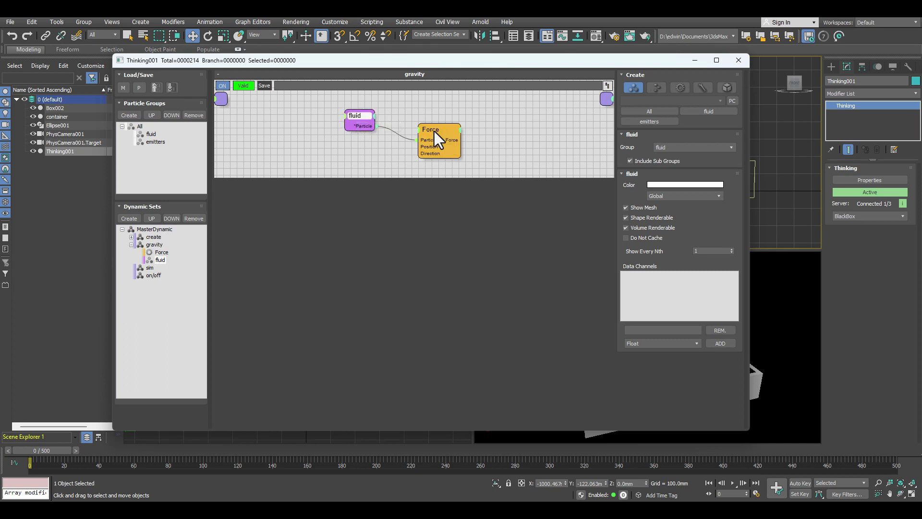
- Set the Force operator's Strength to -9810 mm
{"action": "left_click", "coordinate": [435, 131]}
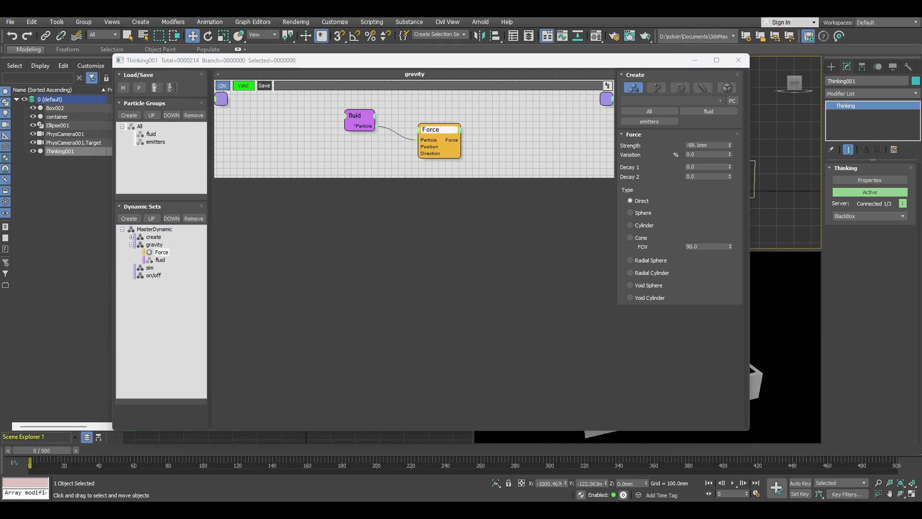
{"action": "left_click", "coordinate": [695, 145]}
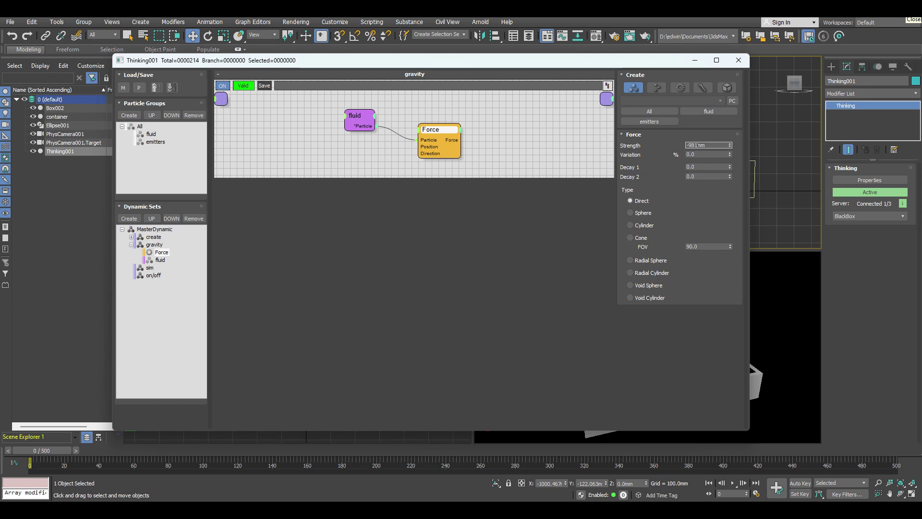
{"action": "key", "text": "Return"}
- Move the Thinking window aside, play the animation to check gravity on the streams in the Front viewport, and rewind to frame 0
{"action": "left_click_drag", "start_coordinate": [638, 61], "coordinate": [0, 81]}
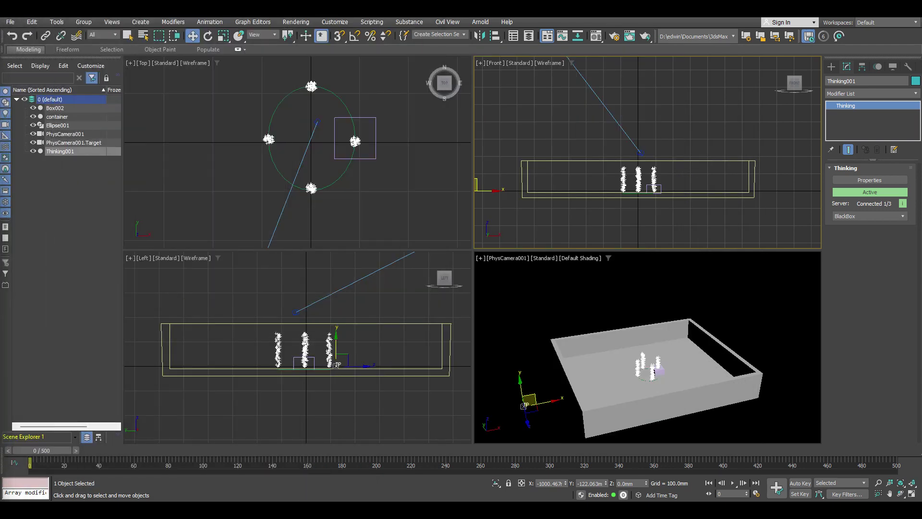
{"action": "left_click", "coordinate": [732, 483]}
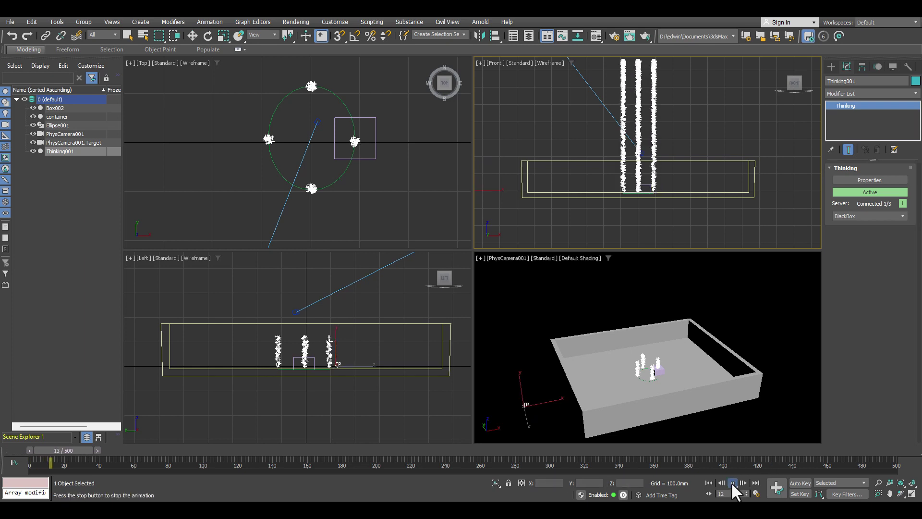
{"action": "left_click", "coordinate": [733, 483]}
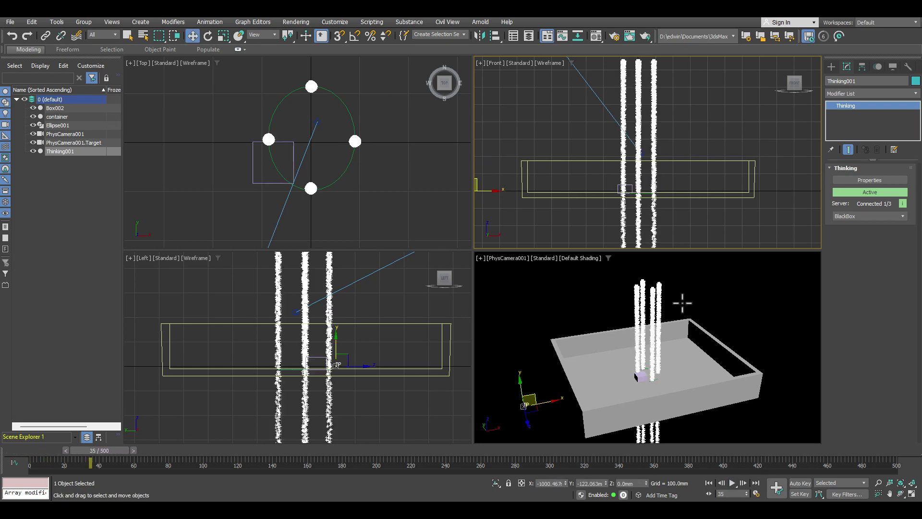
{"action": "scroll", "coordinate": [648, 158], "scroll_direction": "down", "scroll_amount": 4}
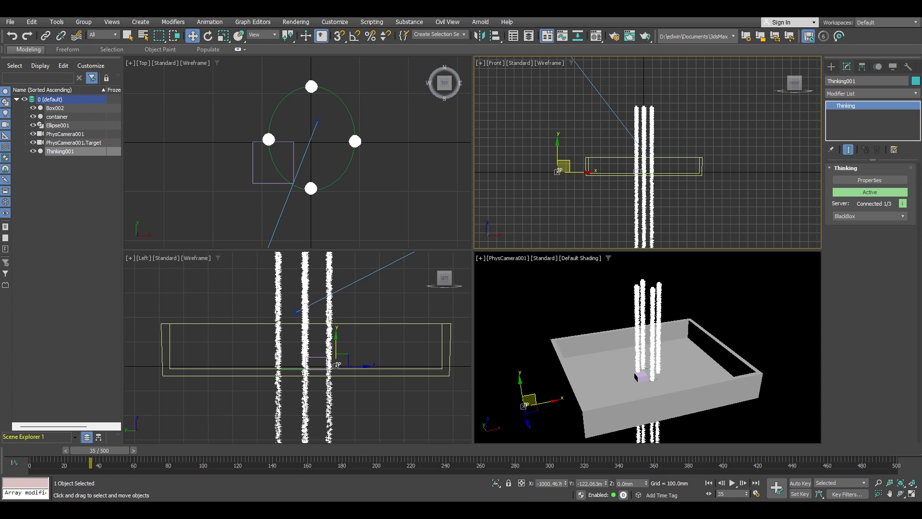
{"action": "left_click", "coordinate": [708, 482]}
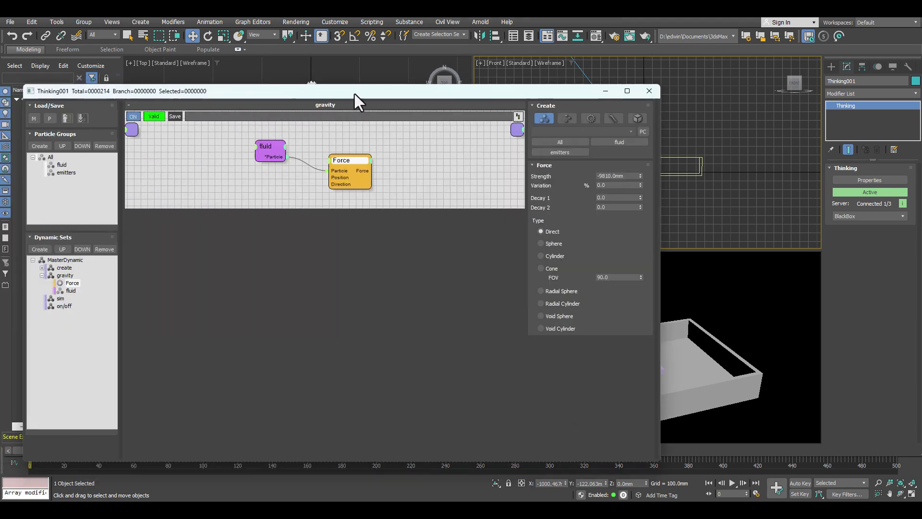
- Bring back the Thinking window, review the speed-channel Float in the create set, and open the on/off dynamic set
{"action": "left_click_drag", "start_coordinate": [354, 94], "coordinate": [469, 67]}
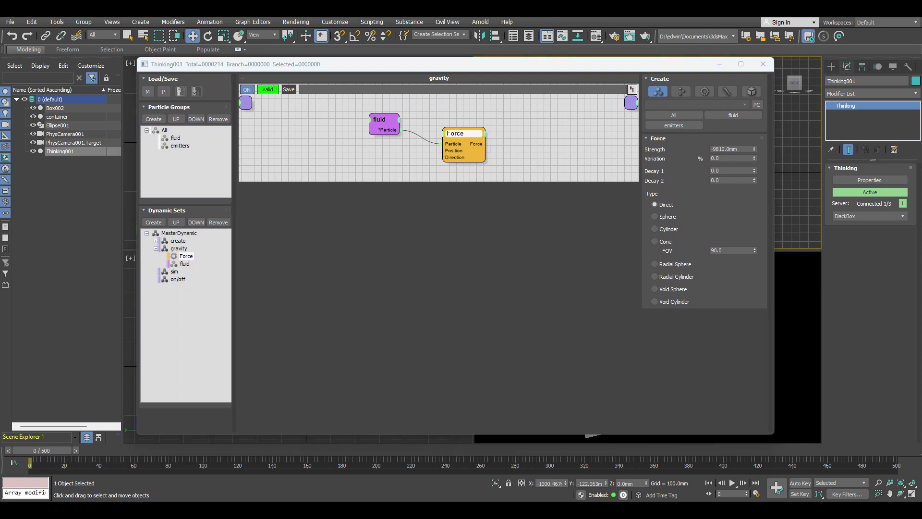
{"action": "left_click", "coordinate": [179, 280]}
{"action": "left_click_drag", "start_coordinate": [183, 281], "coordinate": [180, 241]}
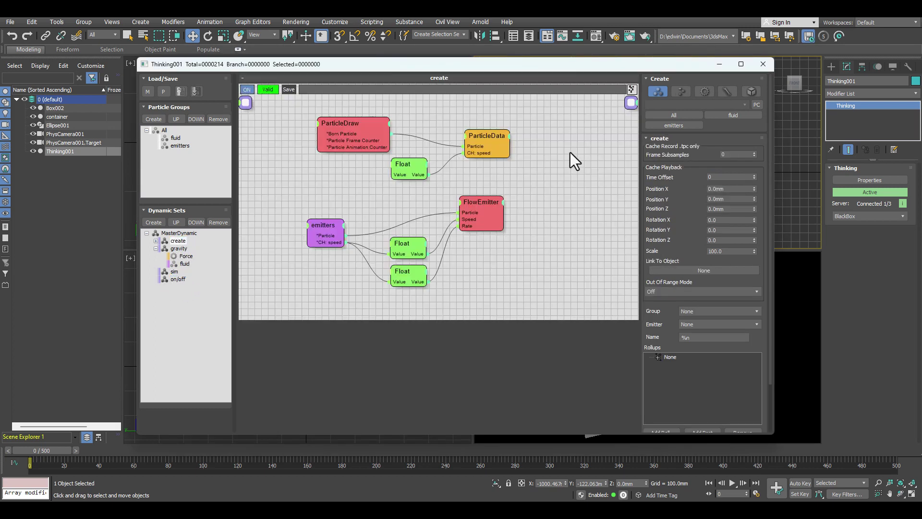
{"action": "left_click", "coordinate": [410, 169]}
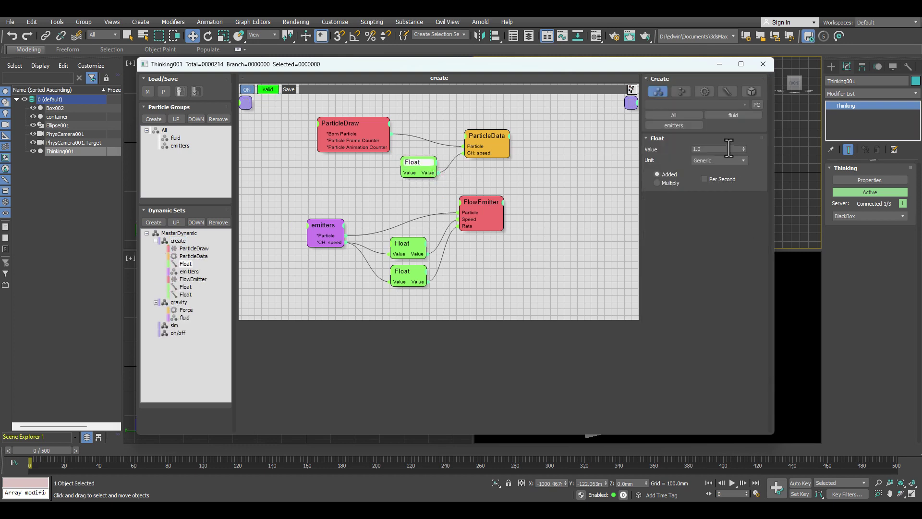
{"action": "right_click", "coordinate": [744, 145]}
{"action": "key", "text": "Escape"}
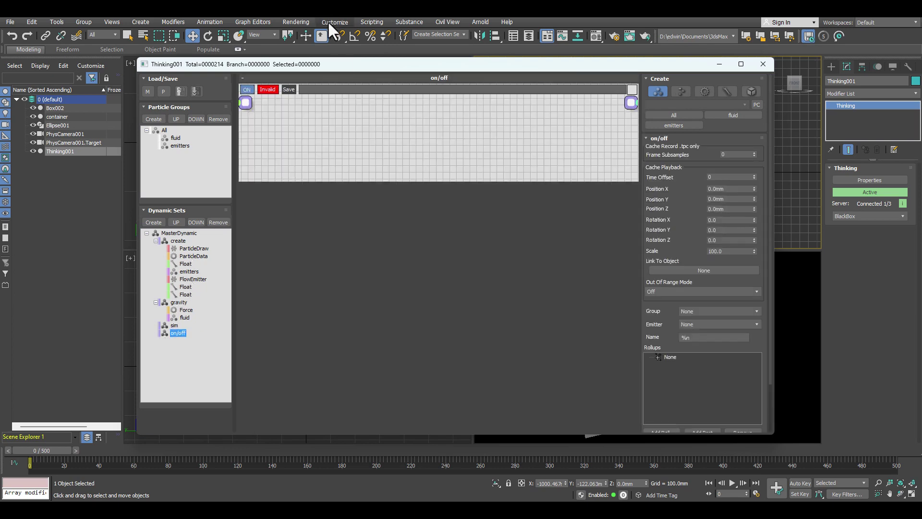
- Move the Thinking window aside, play the animation to watch the box travel around the ellipse past the emitters, rewind, and bring the window back
{"action": "left_click_drag", "start_coordinate": [333, 63], "coordinate": [578, 64]}
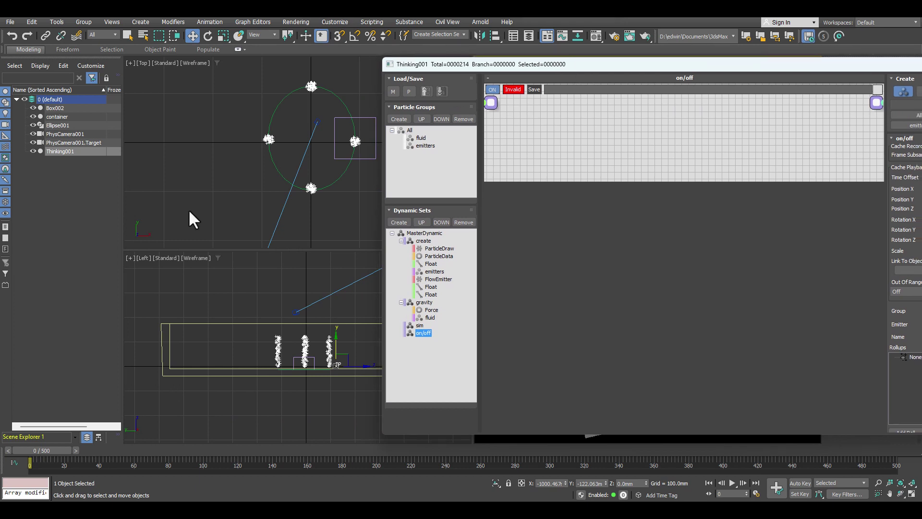
{"action": "left_click", "coordinate": [709, 482]}
{"action": "left_click", "coordinate": [732, 482]}
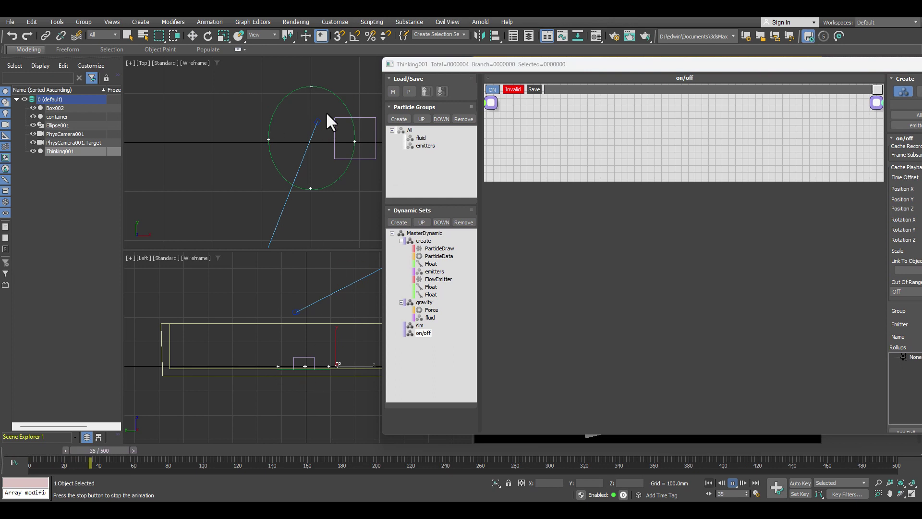
{"action": "left_click", "coordinate": [731, 483]}
{"action": "right_click", "coordinate": [174, 136]}
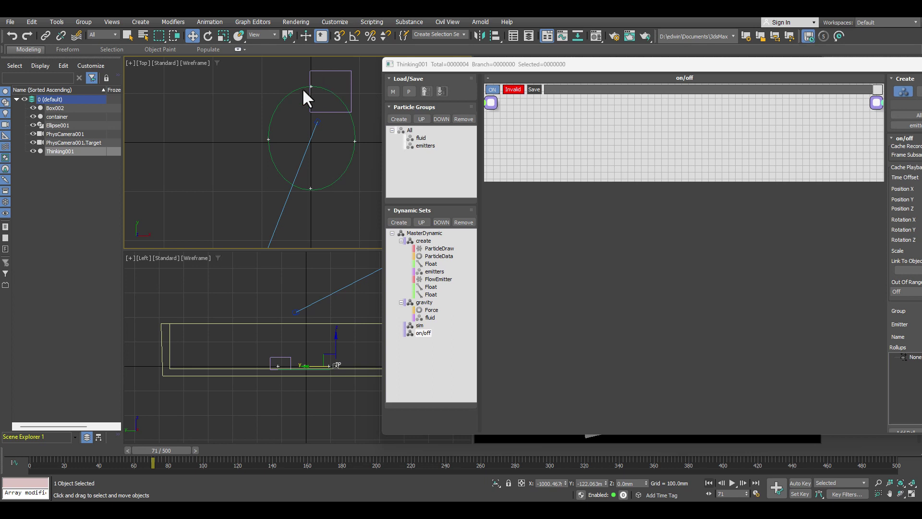
{"action": "left_click", "coordinate": [709, 483]}
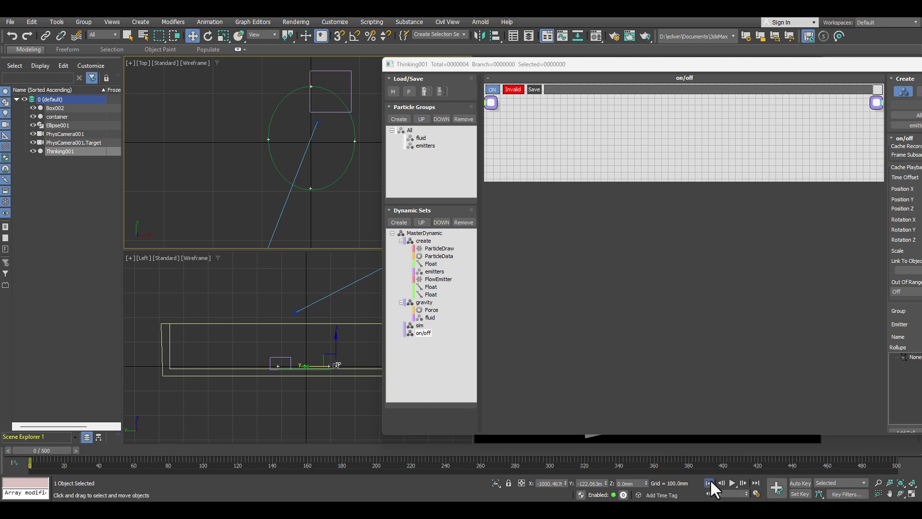
{"action": "left_click", "coordinate": [731, 483]}
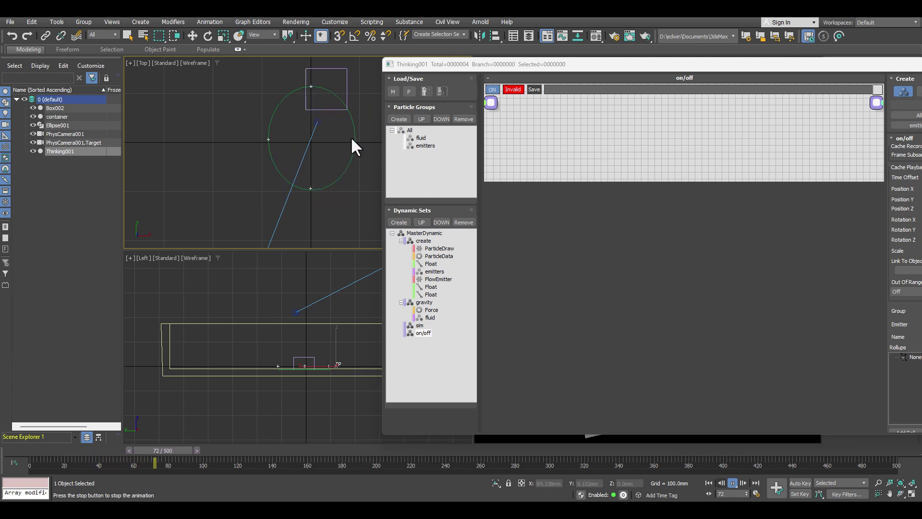
{"action": "left_click", "coordinate": [709, 483]}
{"action": "left_click_drag", "start_coordinate": [602, 69], "coordinate": [294, 67]}
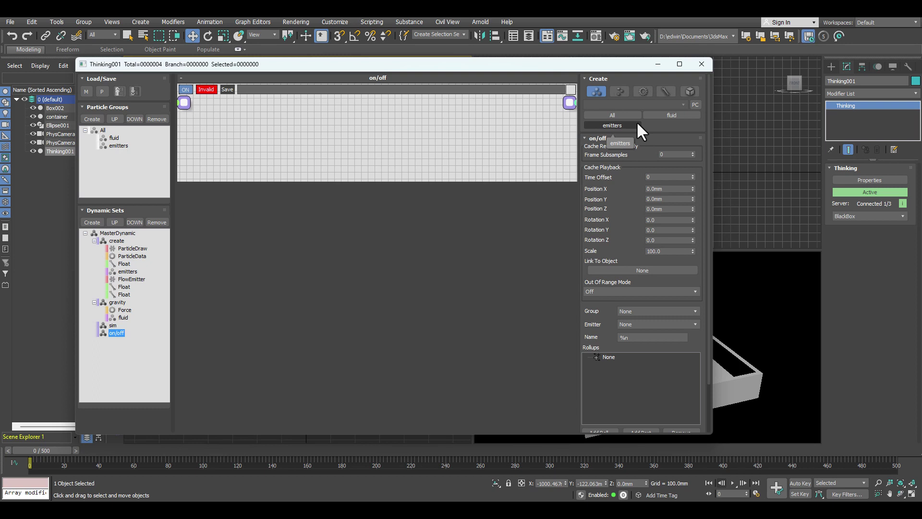
- Add an emitters group node and an InMesh condition to the on/off set, placing the emitters node below and before InMesh
{"action": "left_click", "coordinate": [622, 125]}
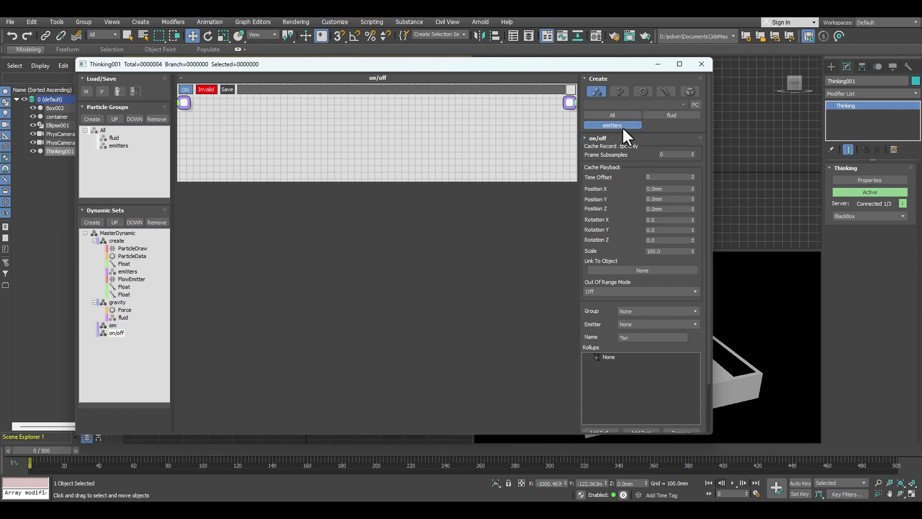
{"action": "left_click", "coordinate": [178, 130]}
{"action": "left_click_drag", "start_coordinate": [202, 143], "coordinate": [243, 125]}
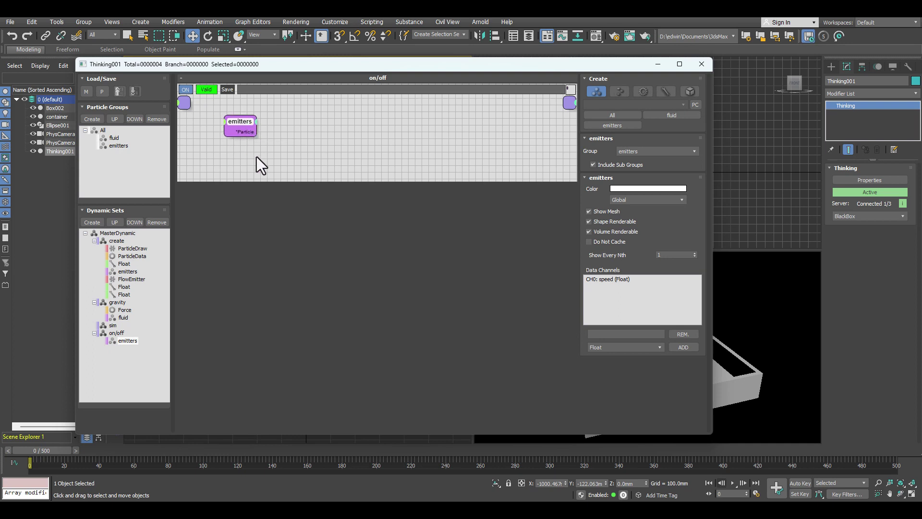
{"action": "right_click", "coordinate": [330, 110]}
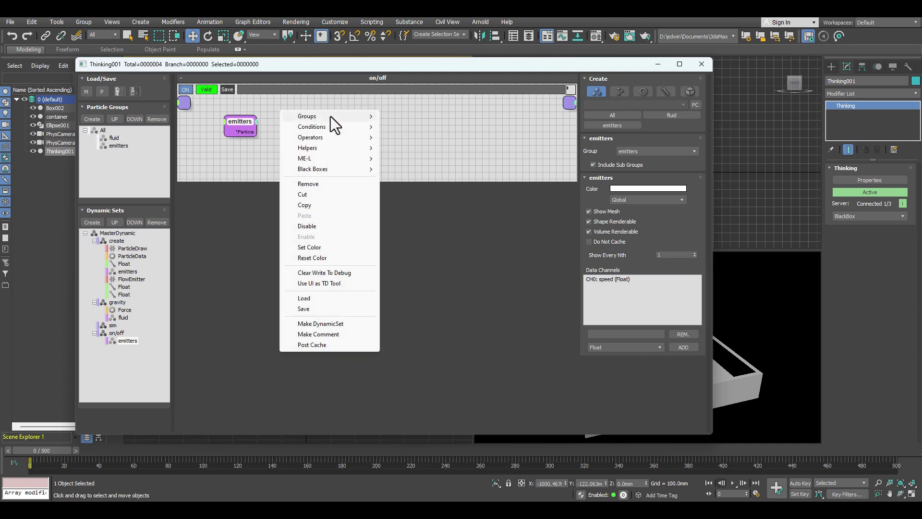
{"action": "mouse_move", "coordinate": [335, 127]}
{"action": "mouse_move", "coordinate": [403, 128]}
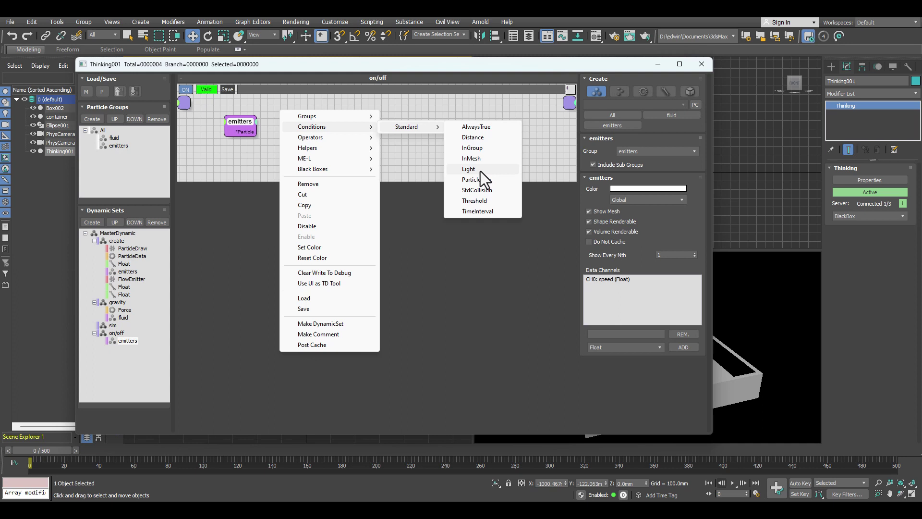
{"action": "left_click", "coordinate": [482, 159]}
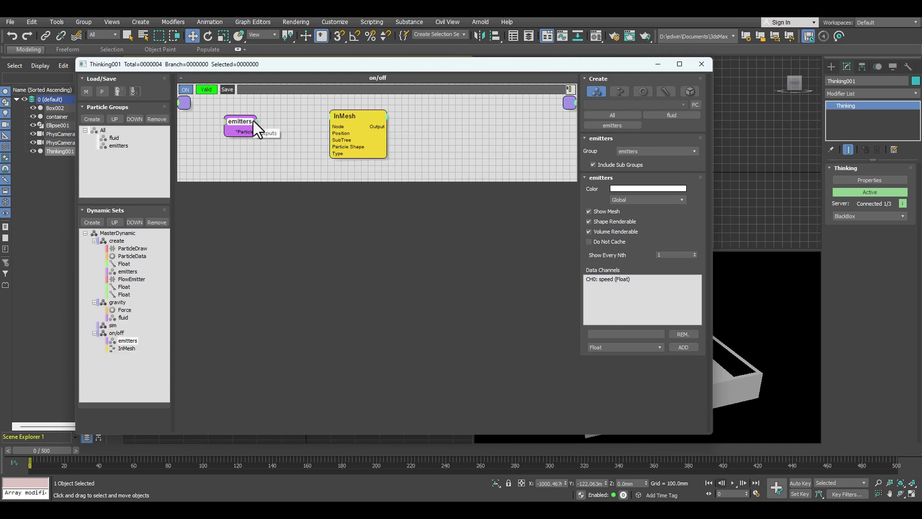
{"action": "left_click_drag", "start_coordinate": [240, 123], "coordinate": [238, 152]}
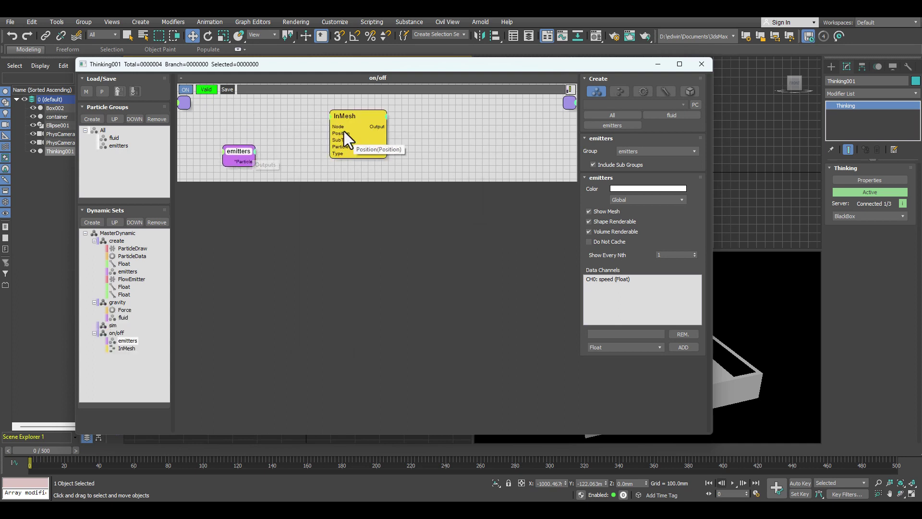
- Add a Node helper between the emitters and InMesh nodes and pick Box002 as its object
{"action": "right_click", "coordinate": [456, 110]}
{"action": "mouse_move", "coordinate": [469, 139]}
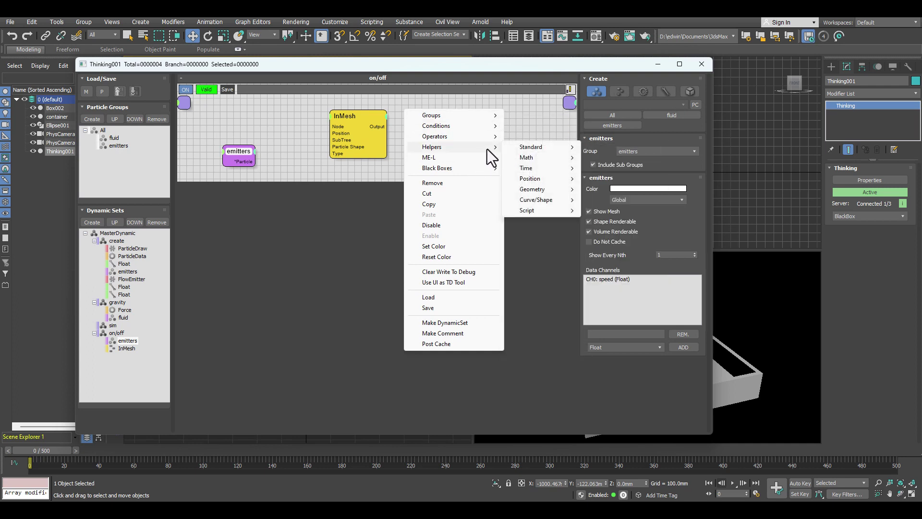
{"action": "mouse_move", "coordinate": [541, 148]}
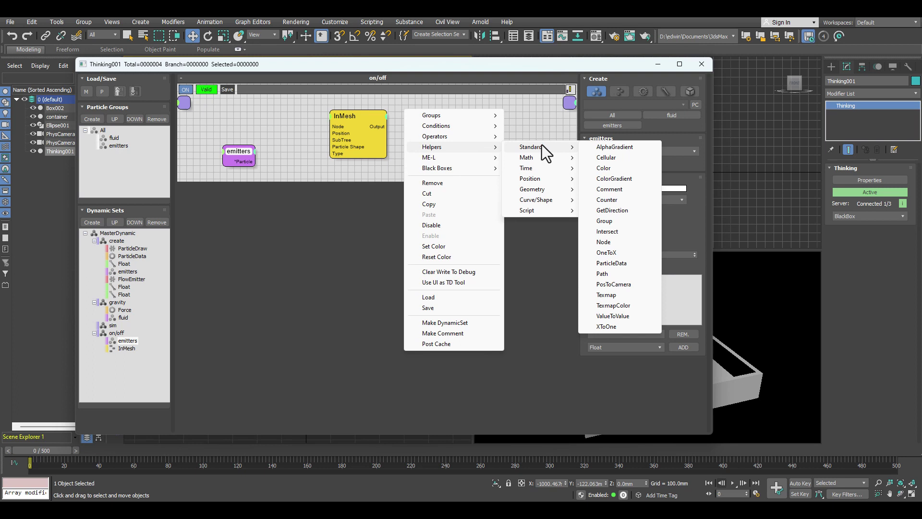
{"action": "left_click", "coordinate": [615, 243]}
{"action": "left_click_drag", "start_coordinate": [484, 123], "coordinate": [301, 115]}
{"action": "left_click", "coordinate": [632, 151]}
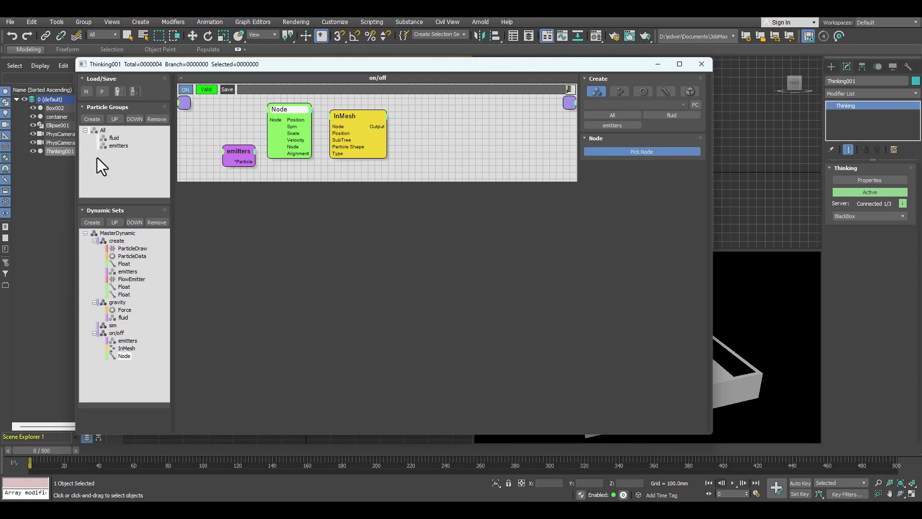
{"action": "left_click", "coordinate": [58, 108]}
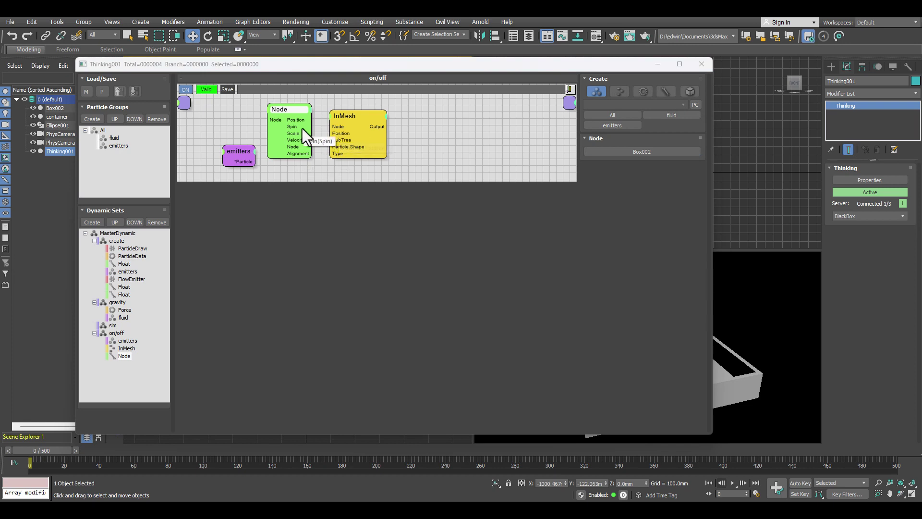
- Connect the Node helper's Node output to InMesh's Node input, collapse the helper's unused ports, and adjust the two nodes' positions
{"action": "left_click_drag", "start_coordinate": [312, 146], "coordinate": [331, 127]}
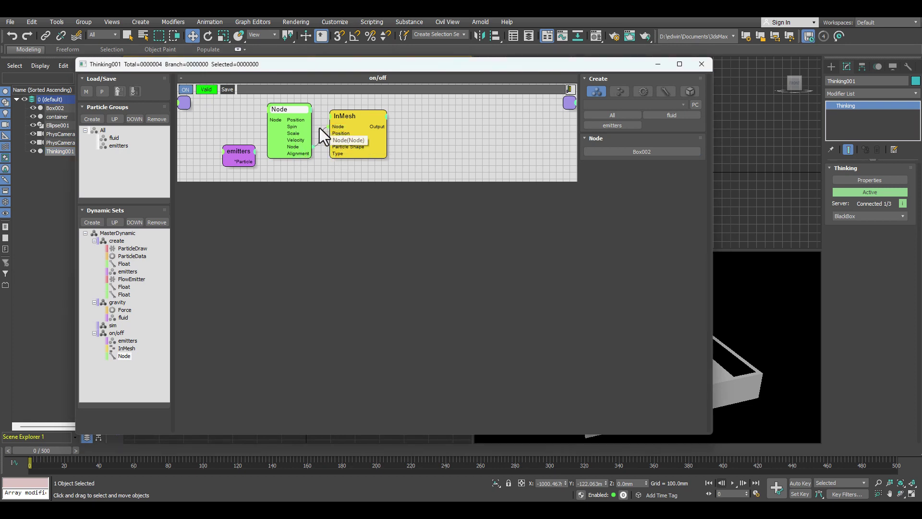
{"action": "double_click", "coordinate": [285, 109]}
{"action": "mouse_move", "coordinate": [286, 113]}
{"action": "left_mouse_down"}
{"action": "mouse_move", "coordinate": [293, 120]}
{"action": "mouse_move", "coordinate": [289, 113]}
{"action": "left_mouse_up"}
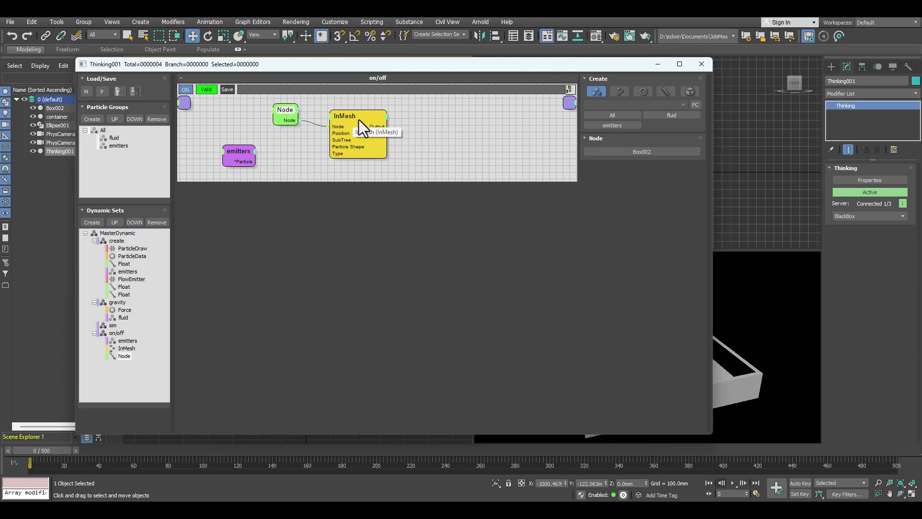
{"action": "left_click_drag", "start_coordinate": [359, 118], "coordinate": [353, 117]}
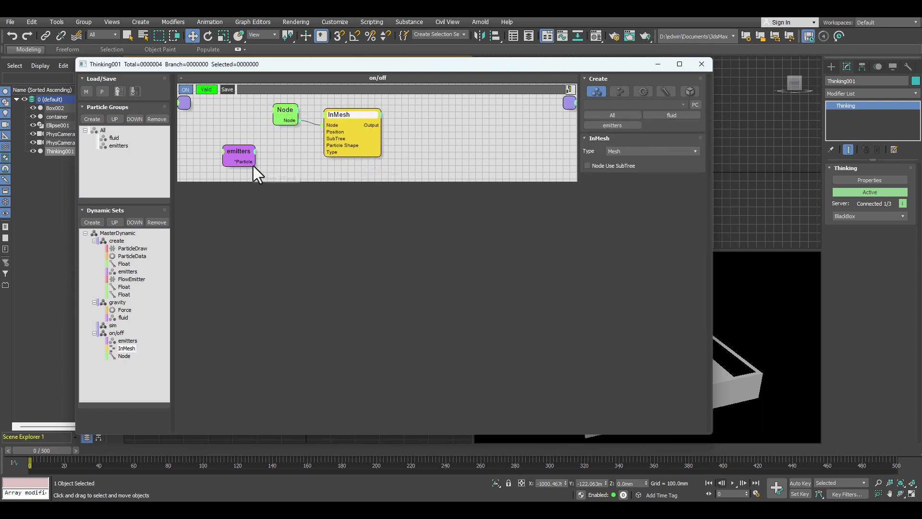
{"action": "left_click_drag", "start_coordinate": [292, 106], "coordinate": [286, 101]}
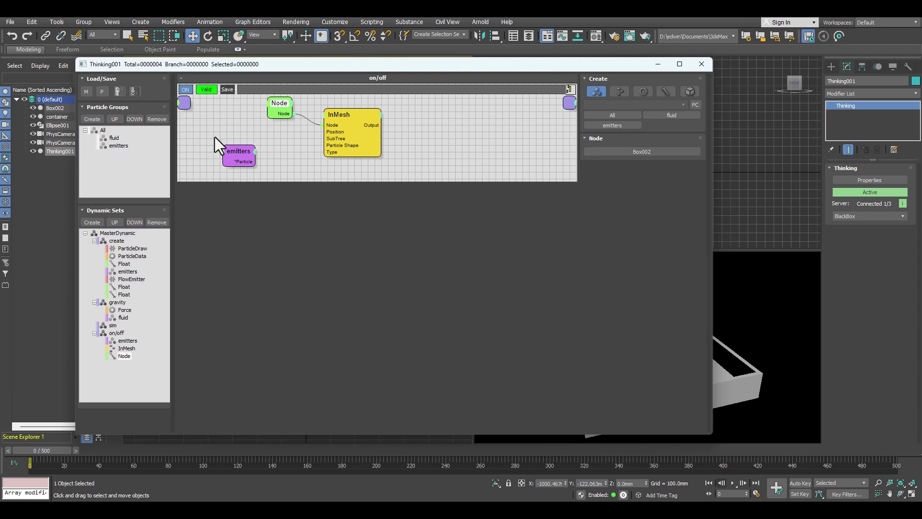
- Connect the emitters node's Particle output to InMesh's Position input and reposition the emitters node below the Node helper
{"action": "left_click_drag", "start_coordinate": [316, 140], "coordinate": [342, 131]}
{"action": "left_click_drag", "start_coordinate": [244, 154], "coordinate": [241, 132]}
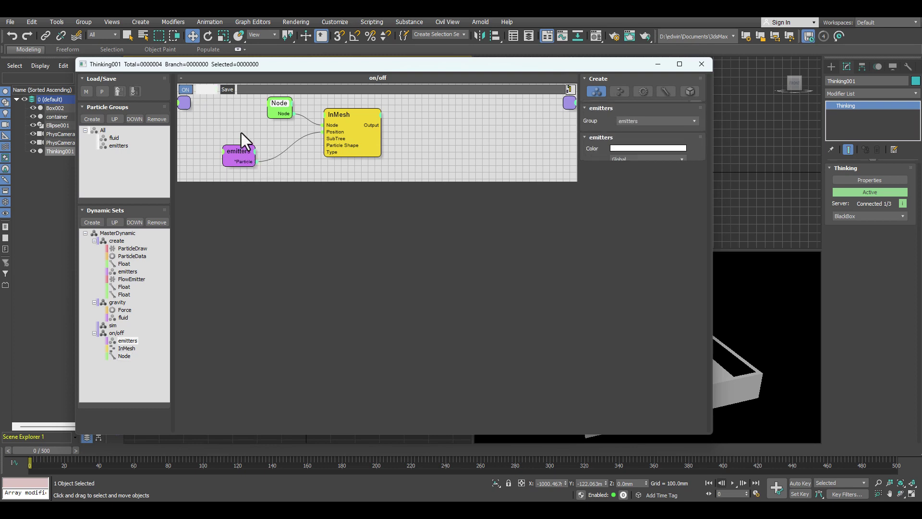
{"action": "left_click", "coordinate": [254, 135]}
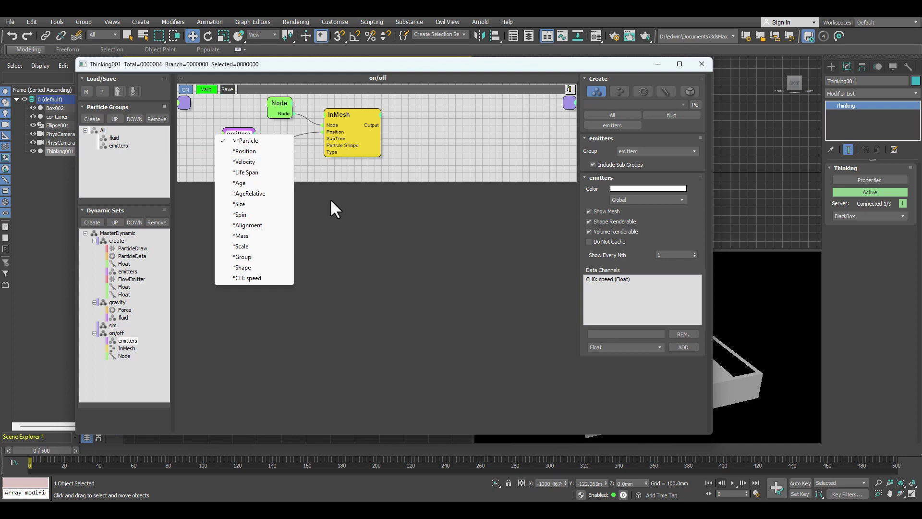
{"action": "left_click", "coordinate": [356, 176]}
{"action": "left_click", "coordinate": [231, 135]}
{"action": "left_click_drag", "start_coordinate": [231, 135], "coordinate": [222, 140]}
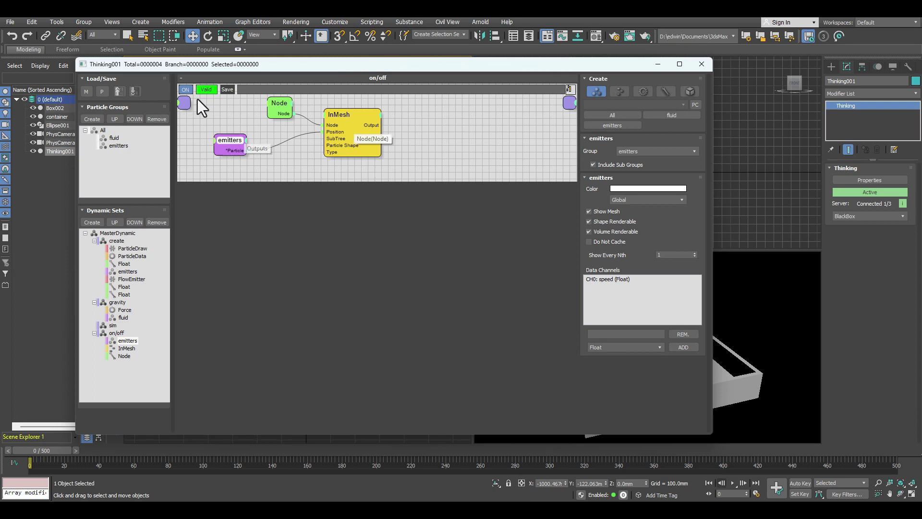
- Enlarge the on/off node canvas downward and rearrange the Node helper and InMesh to make room for further nodes
{"action": "left_click_drag", "start_coordinate": [273, 180], "coordinate": [276, 311]}
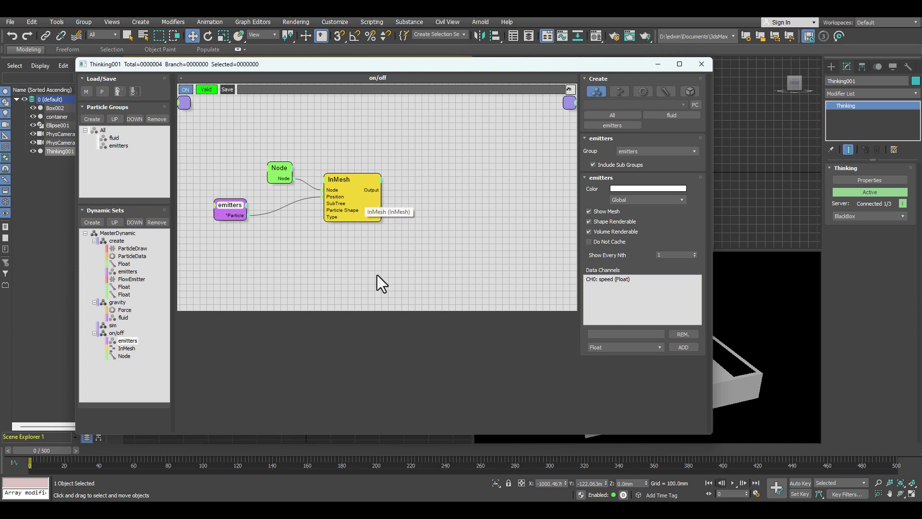
{"action": "left_click_drag", "start_coordinate": [281, 168], "coordinate": [243, 167]}
{"action": "left_click_drag", "start_coordinate": [336, 181], "coordinate": [304, 164]}
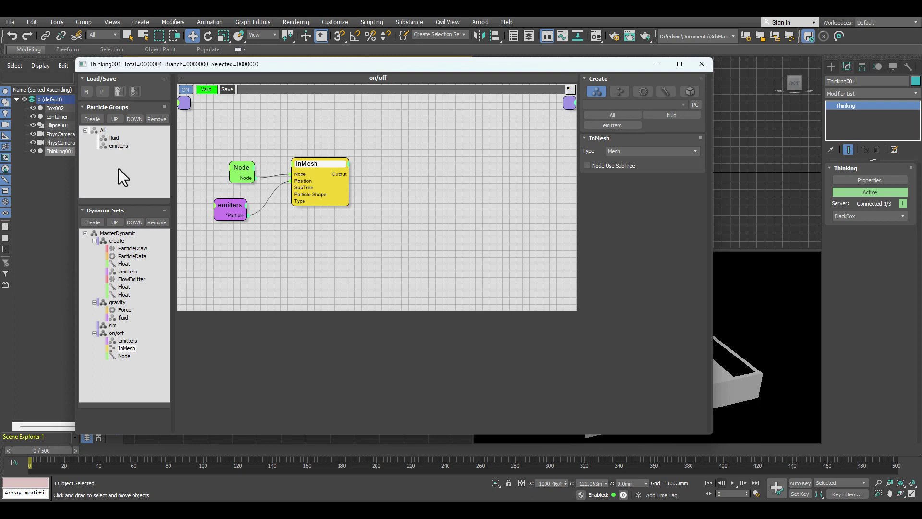
{"action": "left_click", "coordinate": [366, 235]}
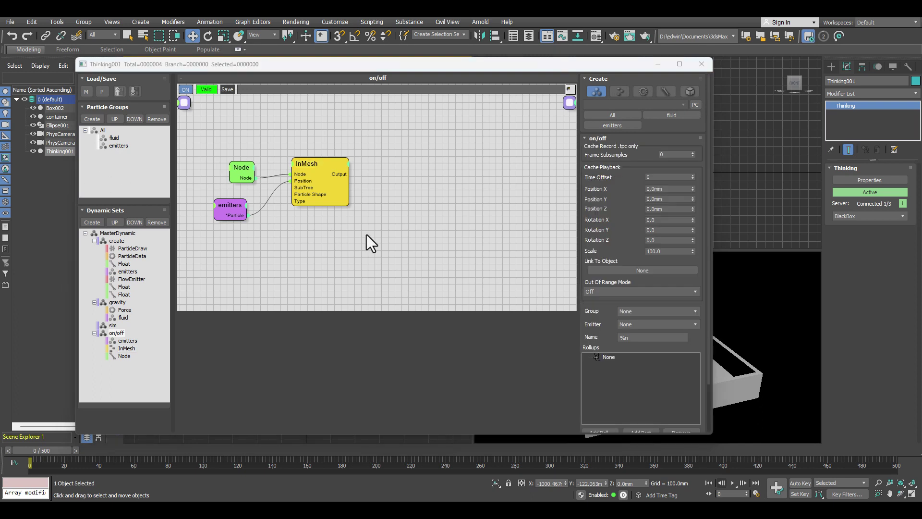
- Add an EggTimer helper after InMesh, connect InMesh's Output to its Start input, and collapse InMesh's unused ports
{"action": "right_click", "coordinate": [390, 197]}
{"action": "mouse_move", "coordinate": [402, 234]}
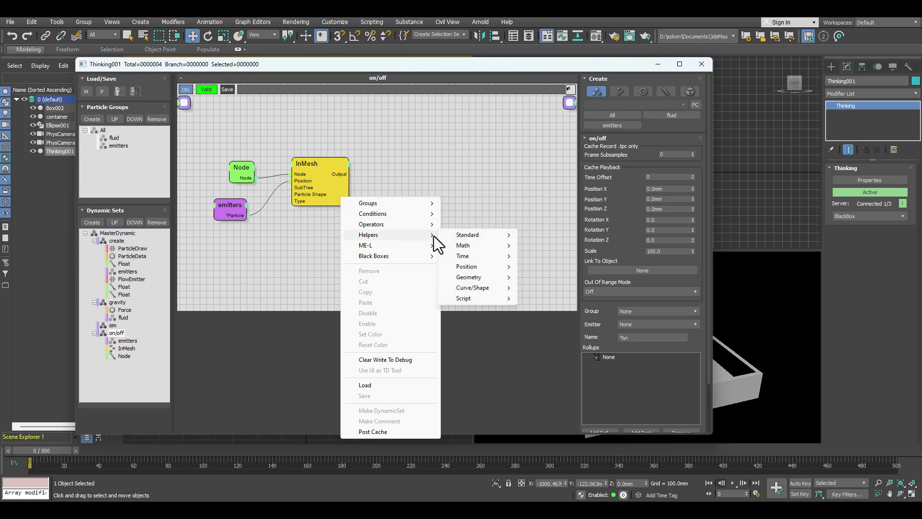
{"action": "mouse_move", "coordinate": [440, 237]}
{"action": "mouse_move", "coordinate": [480, 254]}
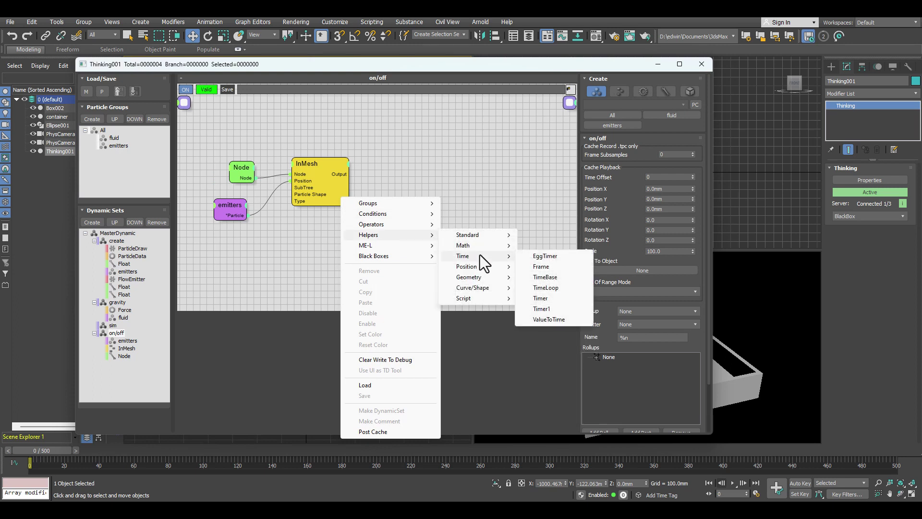
{"action": "left_click", "coordinate": [559, 258]}
{"action": "left_click_drag", "start_coordinate": [412, 191], "coordinate": [391, 148]}
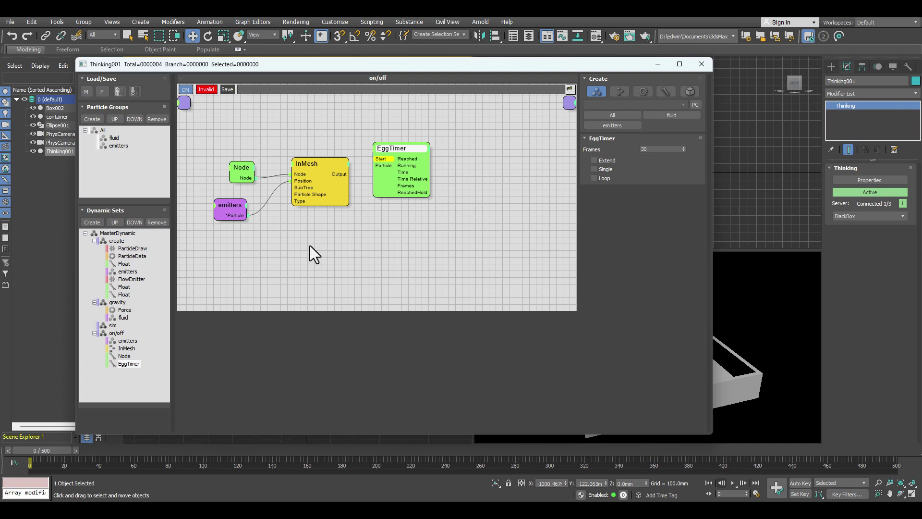
{"action": "left_click_drag", "start_coordinate": [367, 164], "coordinate": [392, 178]}
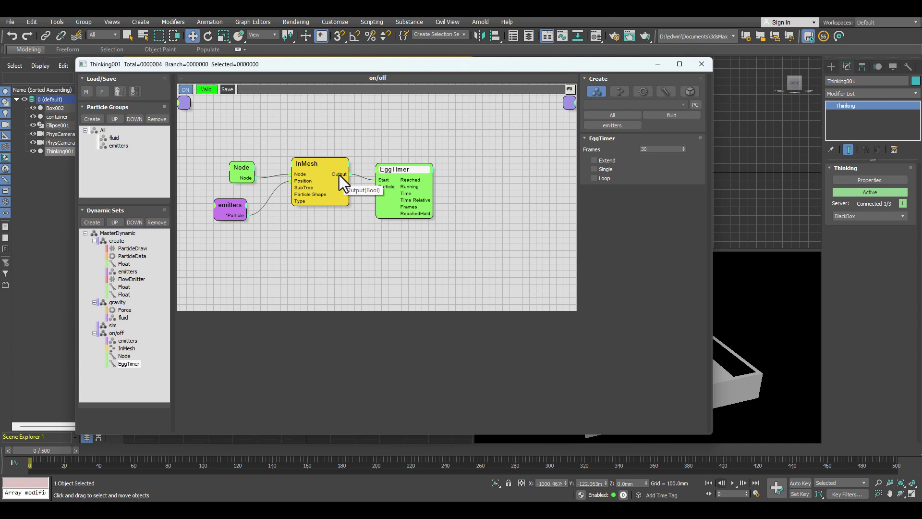
{"action": "double_click", "coordinate": [311, 163]}
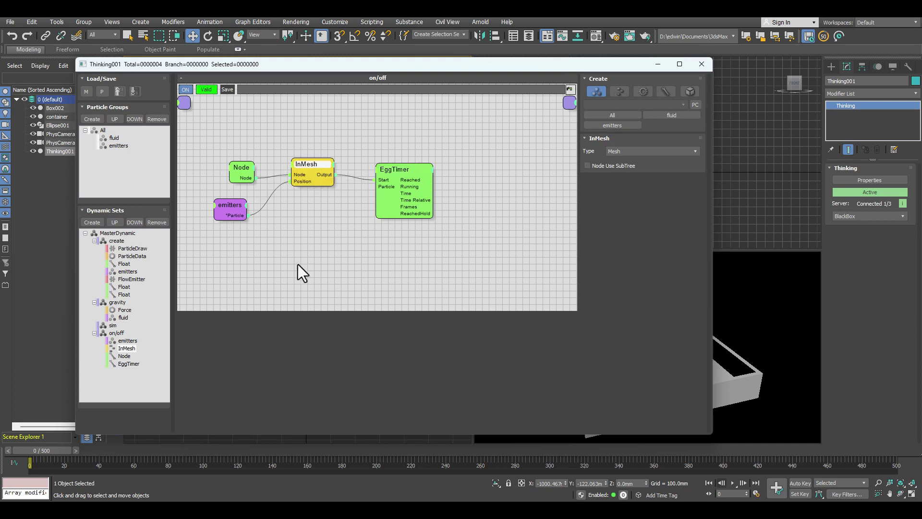
- Connect the emitters node's Particle output to the EggTimer's Particle input and set the timer's Frames to 15
{"action": "left_click_drag", "start_coordinate": [247, 215], "coordinate": [377, 187]}
{"action": "mouse_move", "coordinate": [407, 166]}
{"action": "left_mouse_down"}
{"action": "mouse_move", "coordinate": [380, 169]}
{"action": "mouse_move", "coordinate": [395, 169]}
{"action": "left_mouse_up"}
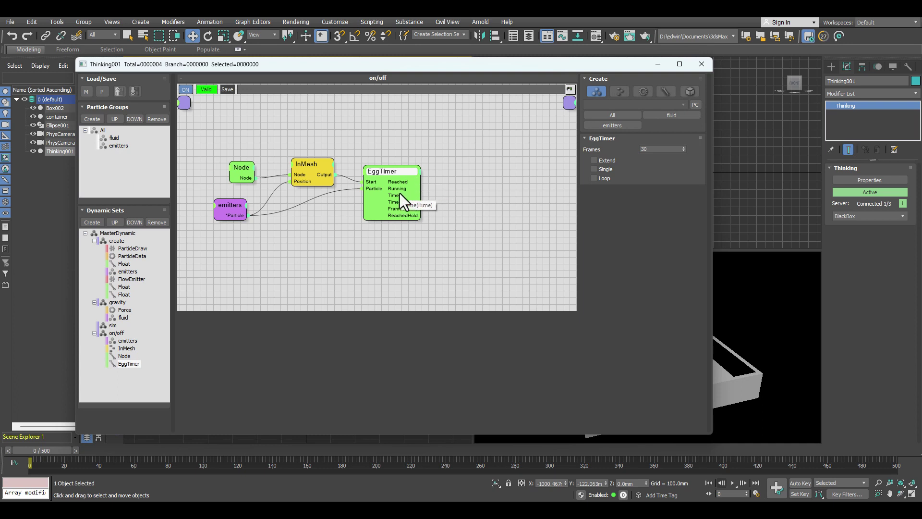
{"action": "left_click", "coordinate": [646, 149]}
{"action": "type", "text": "15"}
{"action": "key", "text": "Return"}
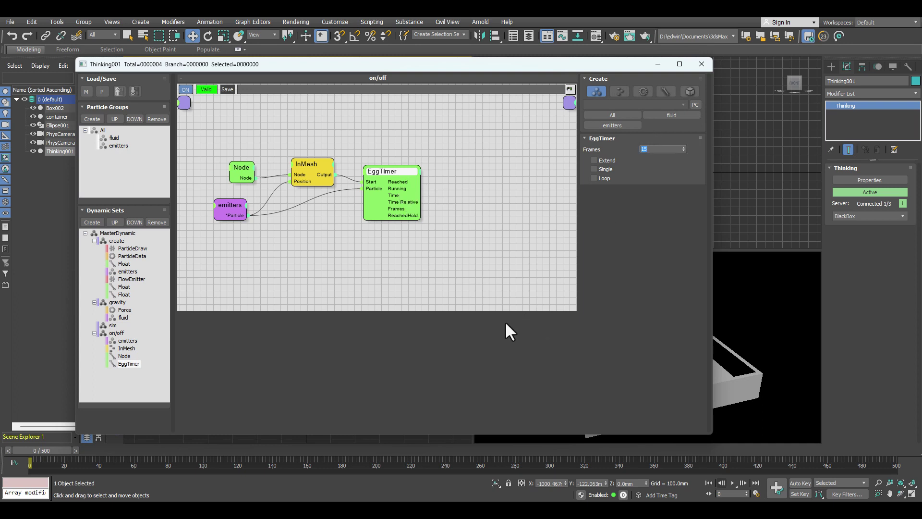
- Add a standard ParticleData operator beyond the EggTimer and set its DataChannel Group to emitters
{"action": "right_click", "coordinate": [478, 170]}
{"action": "mouse_move", "coordinate": [478, 174]}
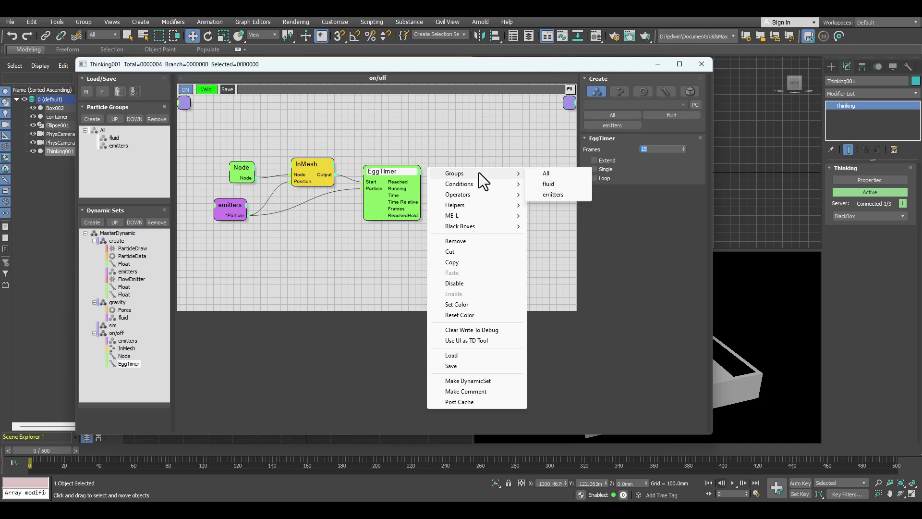
{"action": "mouse_move", "coordinate": [485, 195]}
{"action": "mouse_move", "coordinate": [560, 196]}
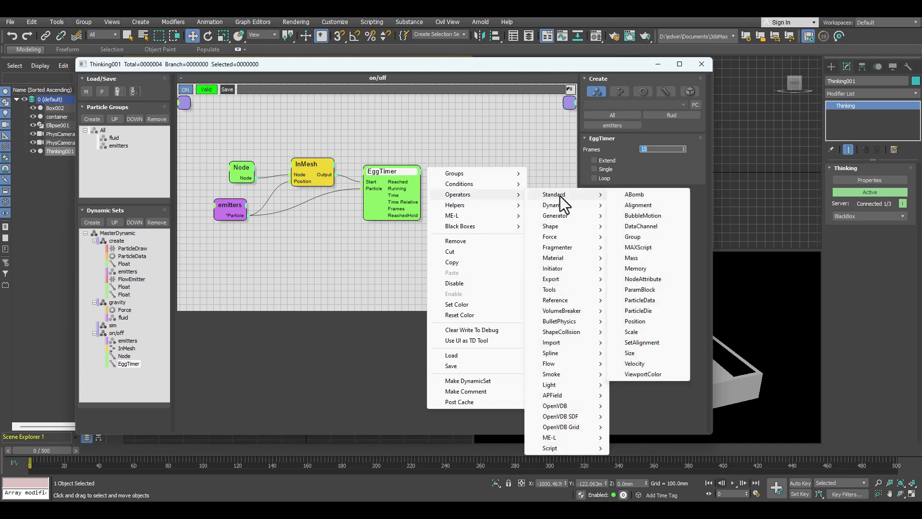
{"action": "left_click", "coordinate": [661, 298]}
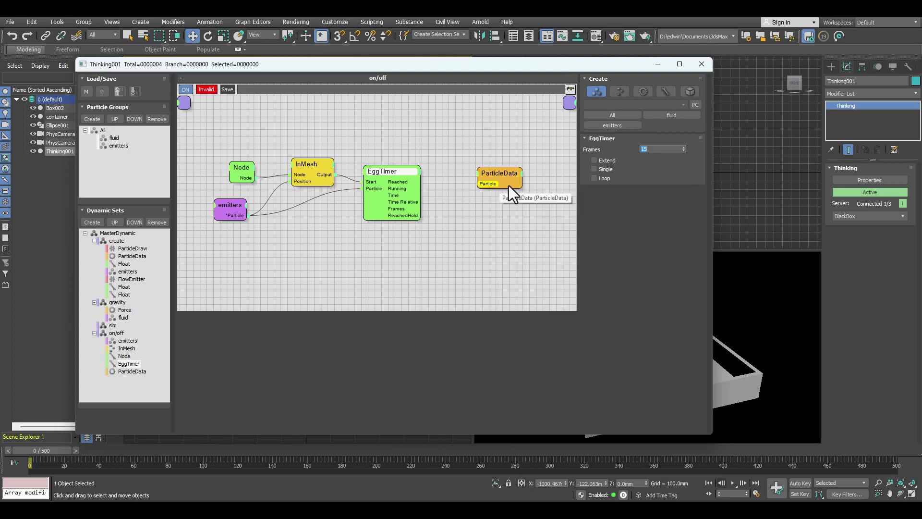
{"action": "left_click", "coordinate": [497, 173]}
{"action": "left_click", "coordinate": [641, 160]}
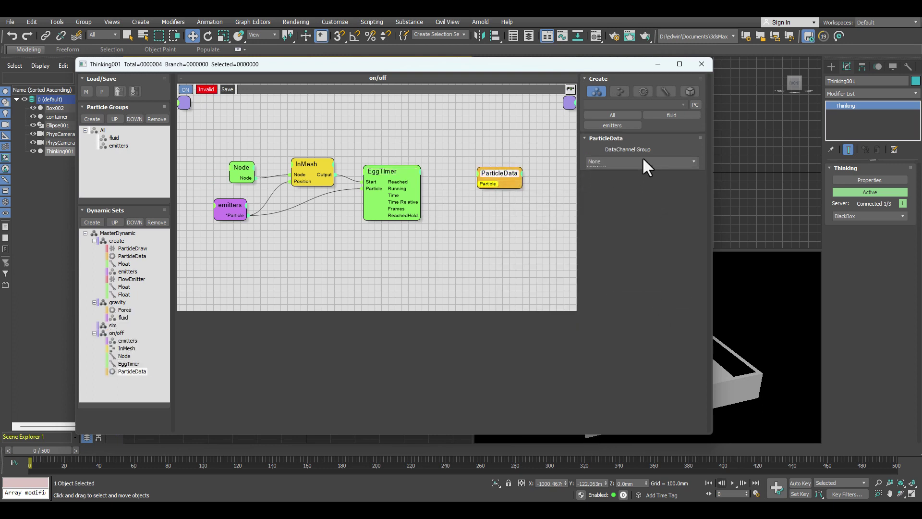
{"action": "left_click", "coordinate": [613, 189]}
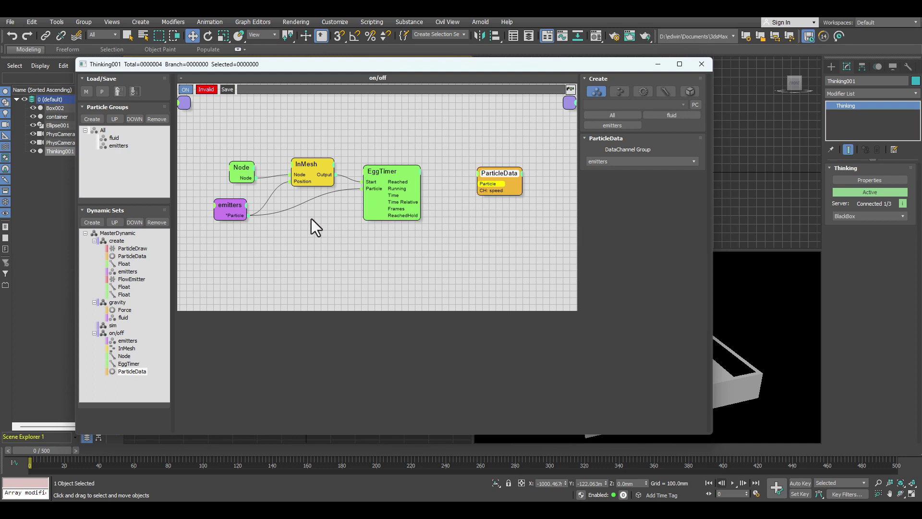
- Connect emitters' Particle and EggTimer's Running outputs to ParticleData's Particle and ON inputs, and spread out InMesh, EggTimer and ParticleData
{"action": "left_click_drag", "start_coordinate": [237, 221], "coordinate": [485, 184]}
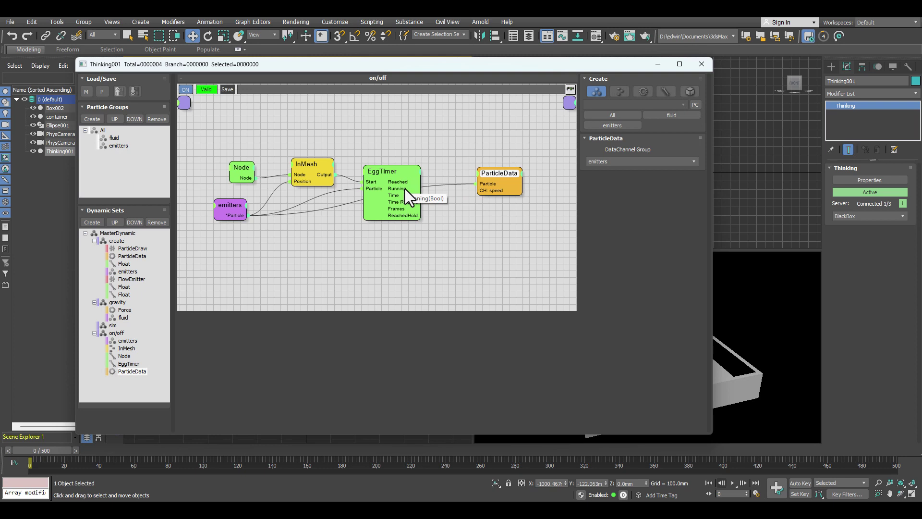
{"action": "left_click_drag", "start_coordinate": [405, 189], "coordinate": [487, 184]}
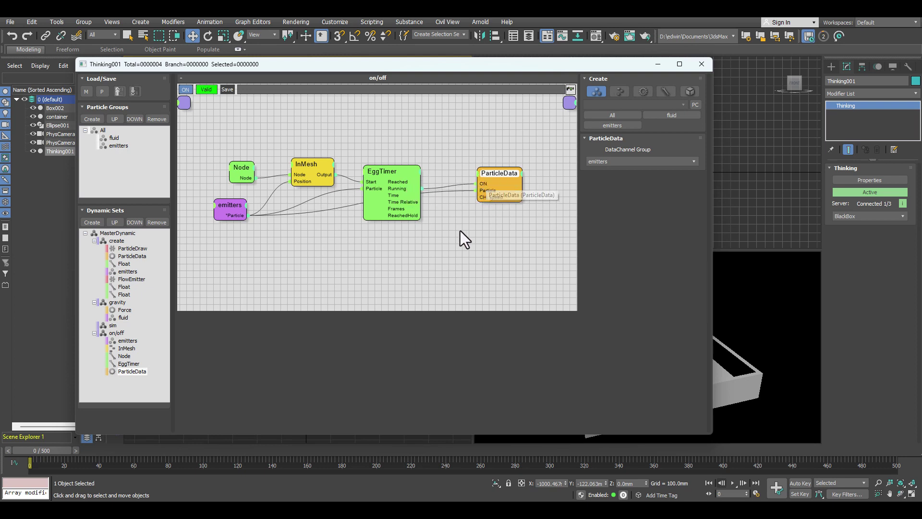
{"action": "left_click_drag", "start_coordinate": [397, 171], "coordinate": [417, 134]}
{"action": "left_click_drag", "start_coordinate": [311, 164], "coordinate": [310, 138]}
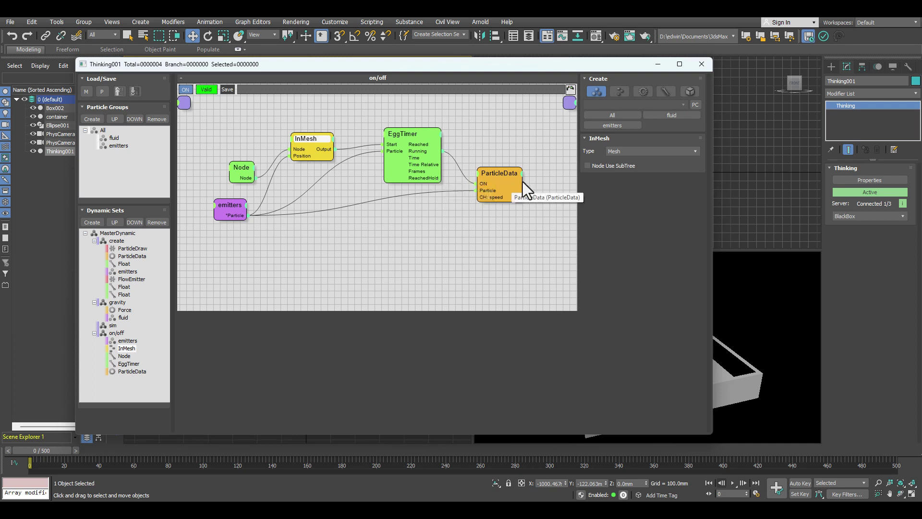
{"action": "left_click_drag", "start_coordinate": [506, 172], "coordinate": [530, 171]}
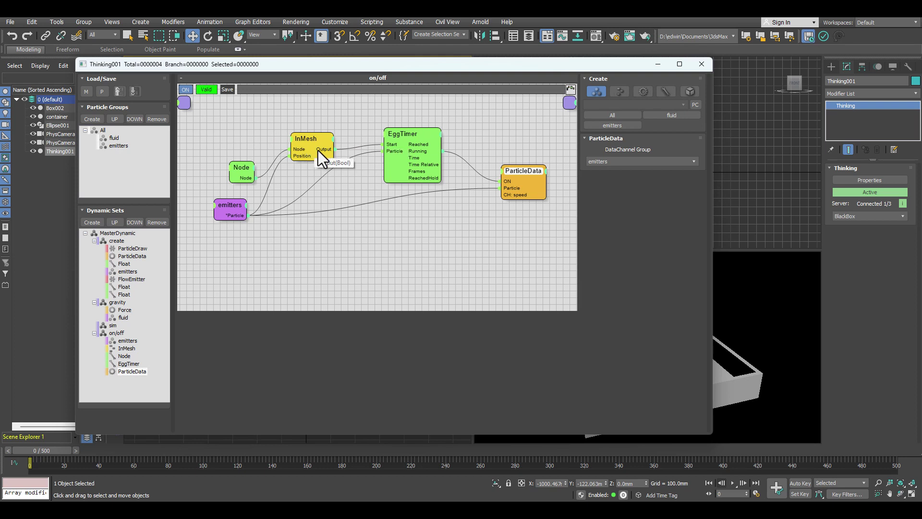
{"action": "left_click", "coordinate": [412, 139]}
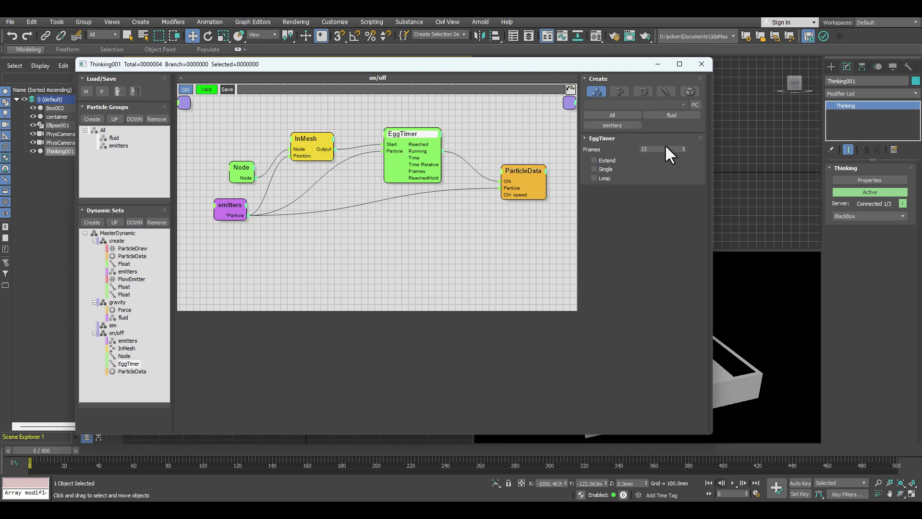
{"action": "left_click_drag", "start_coordinate": [412, 138], "coordinate": [393, 137]}
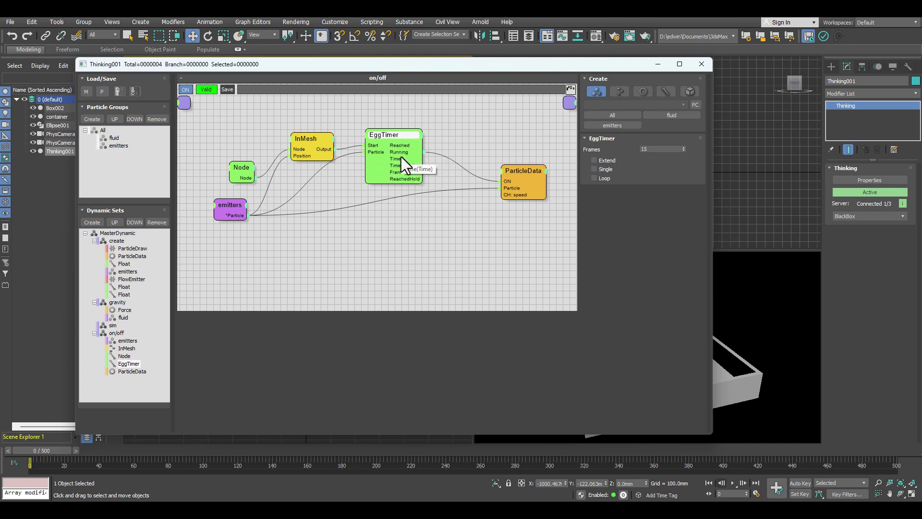
{"action": "left_click_drag", "start_coordinate": [525, 173], "coordinate": [527, 171]}
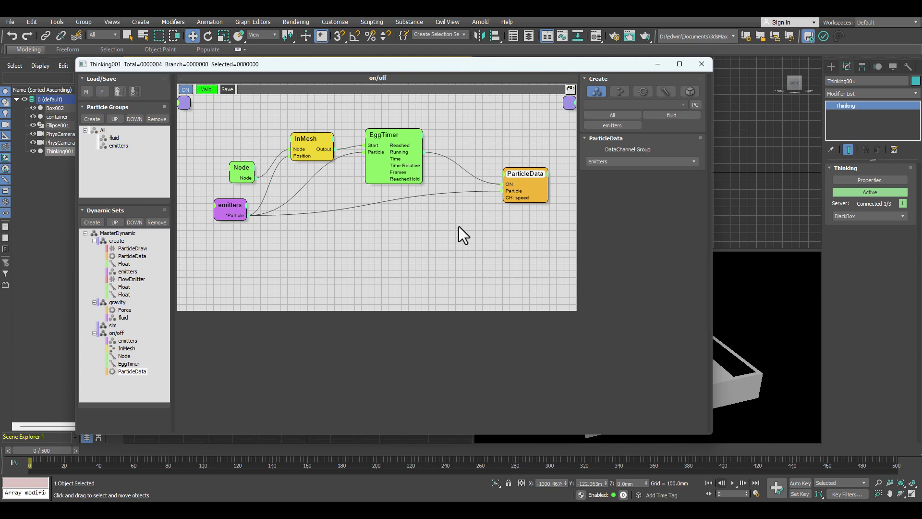
- Add a ValueToValue helper below the EggTimer and connect its Value output to ParticleData's CH: speed input
{"action": "right_click", "coordinate": [431, 209]}
{"action": "mouse_move", "coordinate": [432, 246]}
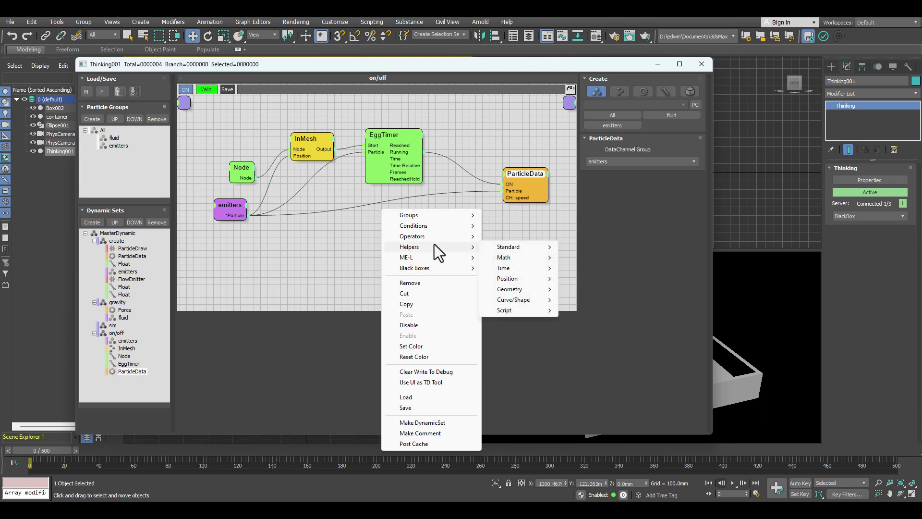
{"action": "mouse_move", "coordinate": [513, 248]}
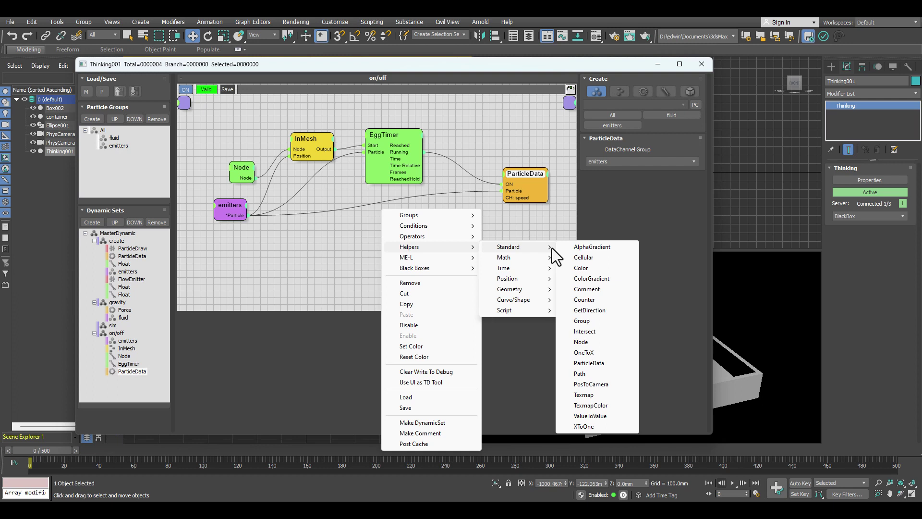
{"action": "left_click", "coordinate": [597, 417]}
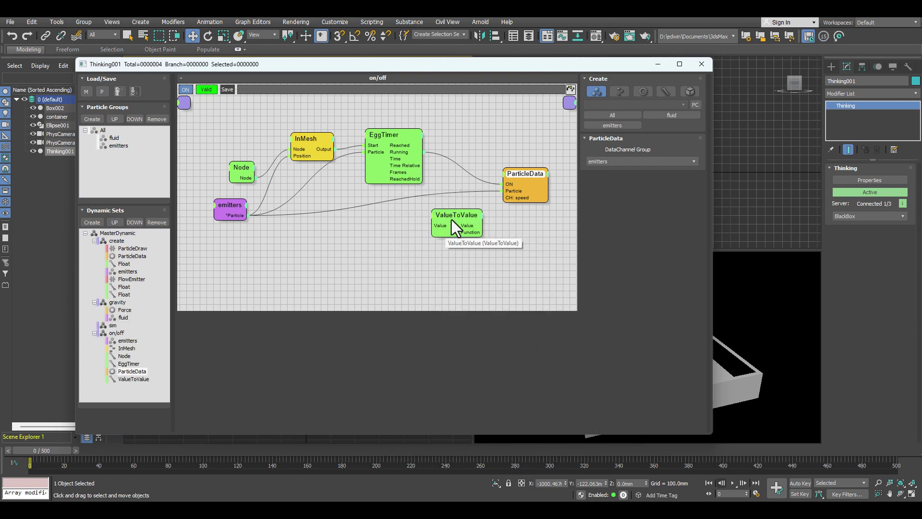
{"action": "left_click_drag", "start_coordinate": [452, 226], "coordinate": [457, 233]}
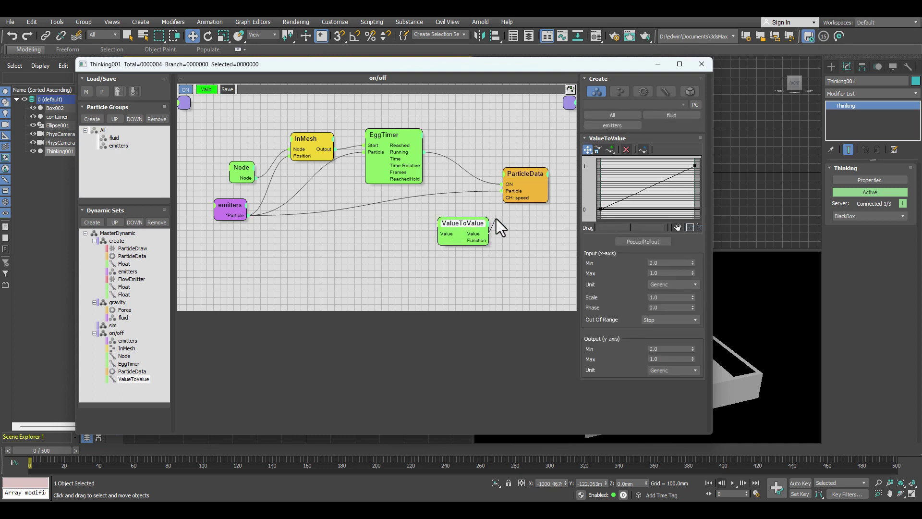
{"action": "left_click_drag", "start_coordinate": [511, 199], "coordinate": [450, 232]}
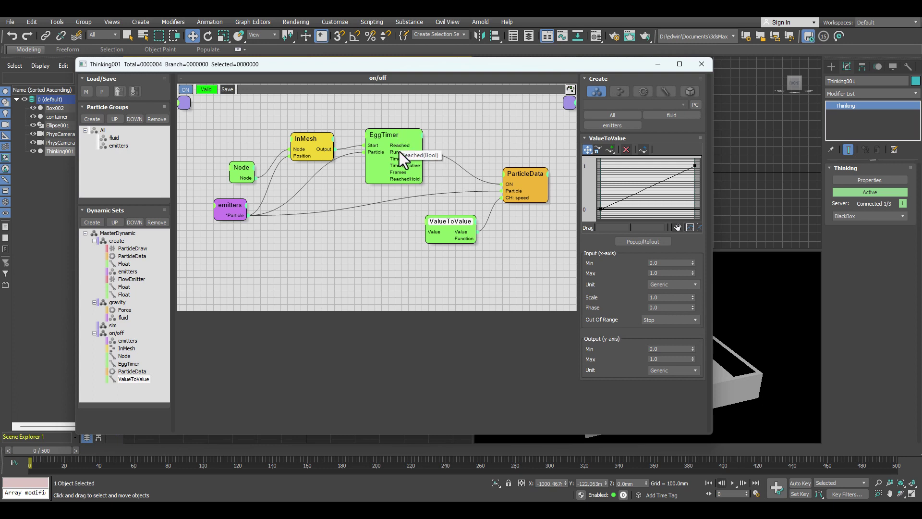
- Reposition ValueToValue below ParticleData and connect the EggTimer's Time Relative output to its Value input
{"action": "left_click_drag", "start_coordinate": [452, 223], "coordinate": [466, 225]}
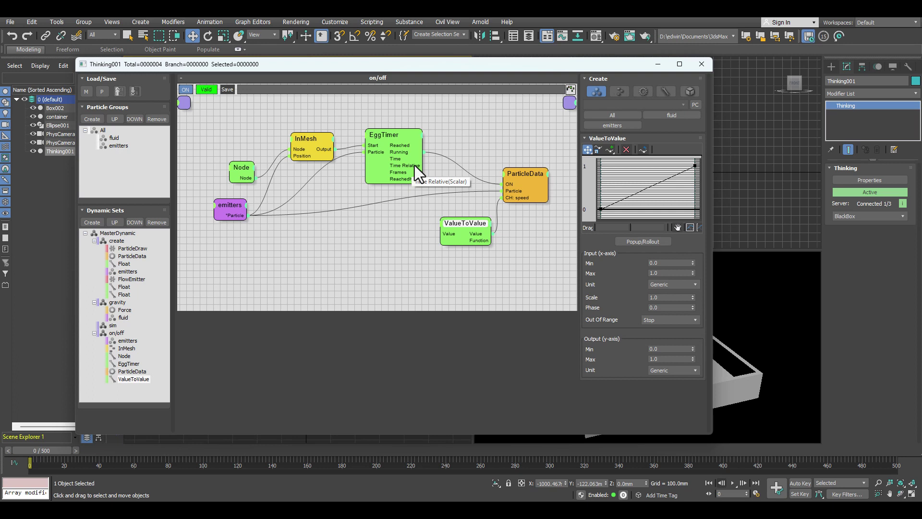
{"action": "left_click", "coordinate": [407, 138]}
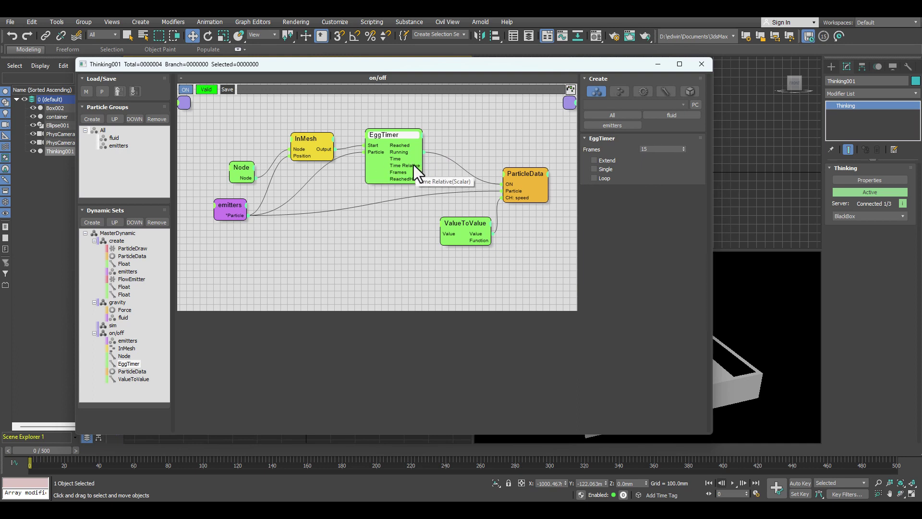
{"action": "left_click_drag", "start_coordinate": [423, 215], "coordinate": [446, 235]}
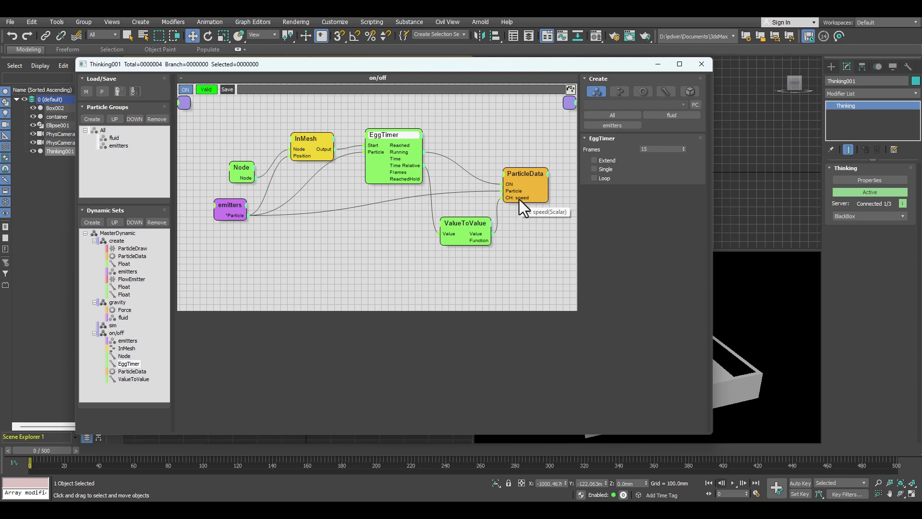
- Add a point to the ValueToValue curve, give it smoothing tangent handles and place it at about 0.377, 0.854
{"action": "left_click", "coordinate": [464, 224]}
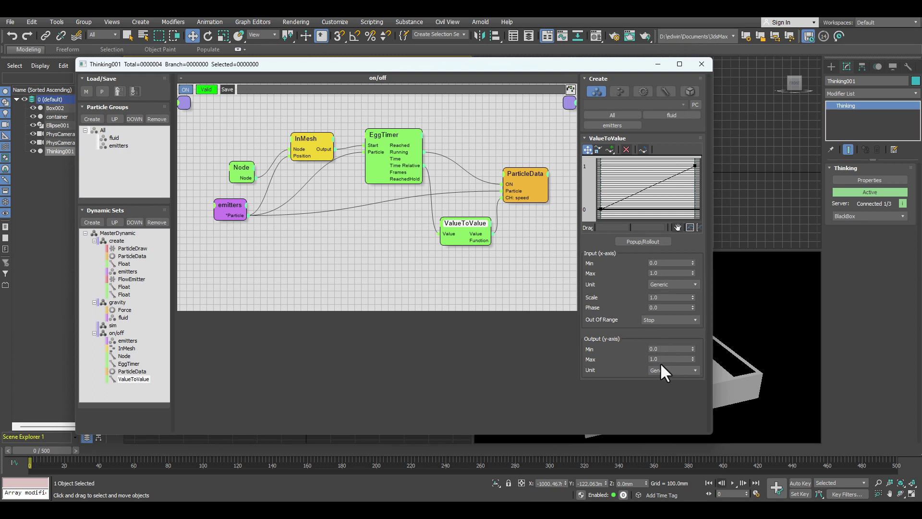
{"action": "left_click", "coordinate": [609, 151]}
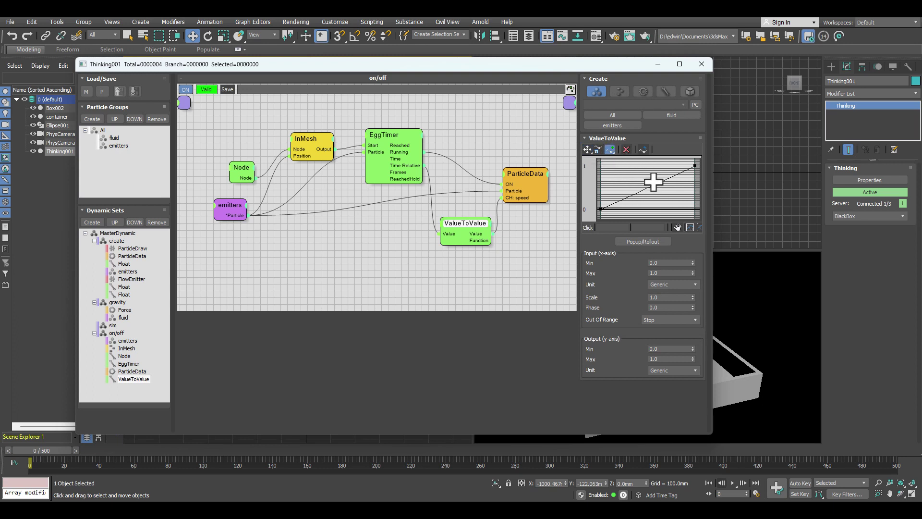
{"action": "left_click", "coordinate": [649, 190]}
{"action": "left_click", "coordinate": [587, 150]}
{"action": "left_click_drag", "start_coordinate": [646, 187], "coordinate": [635, 170]}
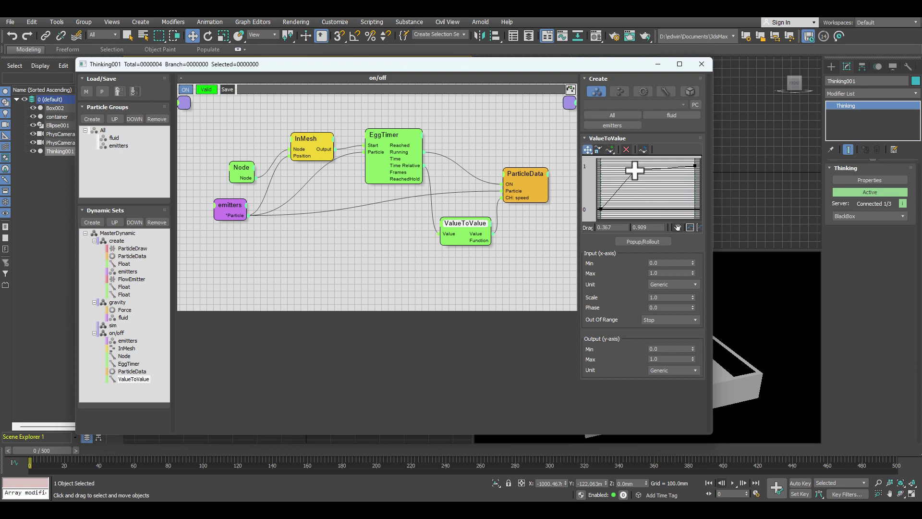
{"action": "right_click", "coordinate": [635, 170]}
{"action": "left_click", "coordinate": [681, 188]}
{"action": "left_click_drag", "start_coordinate": [635, 170], "coordinate": [635, 172]}
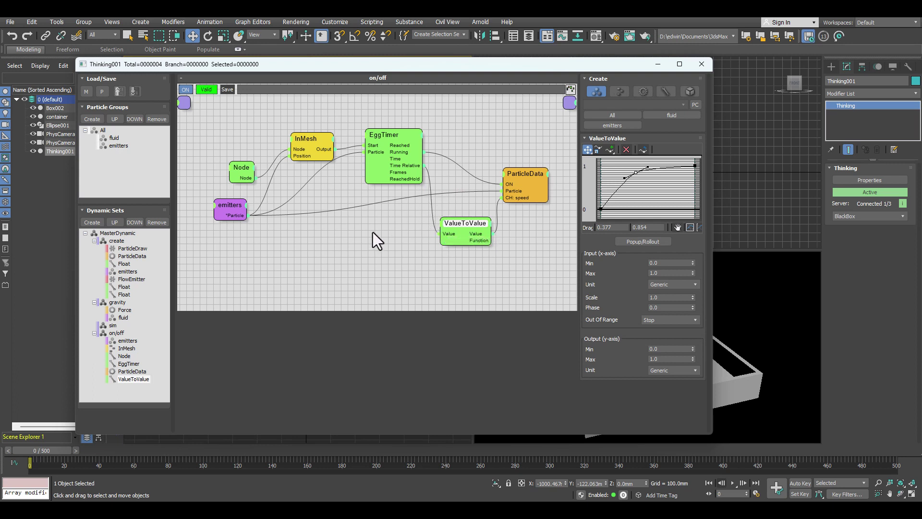
- Add a Math helper before ValueToValue and connect its Float output to ValueToValue's Value input
{"action": "right_click", "coordinate": [354, 231]}
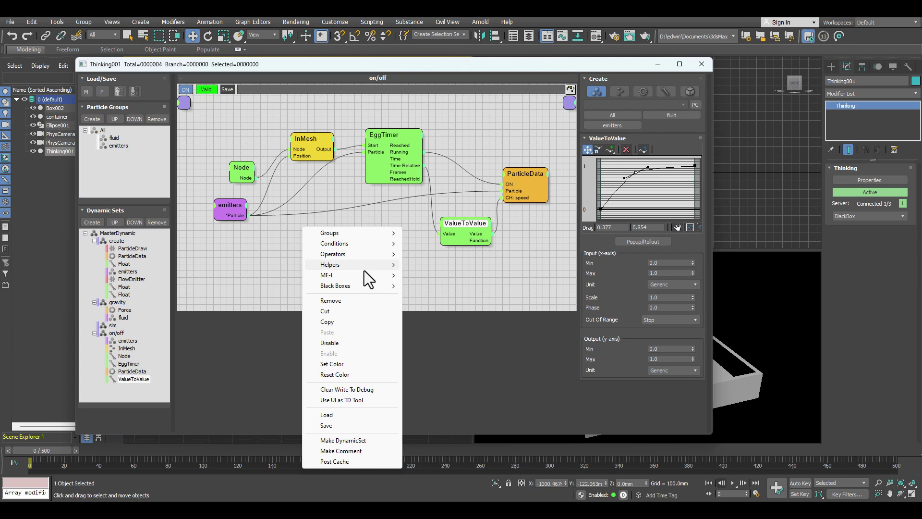
{"action": "mouse_move", "coordinate": [376, 267]}
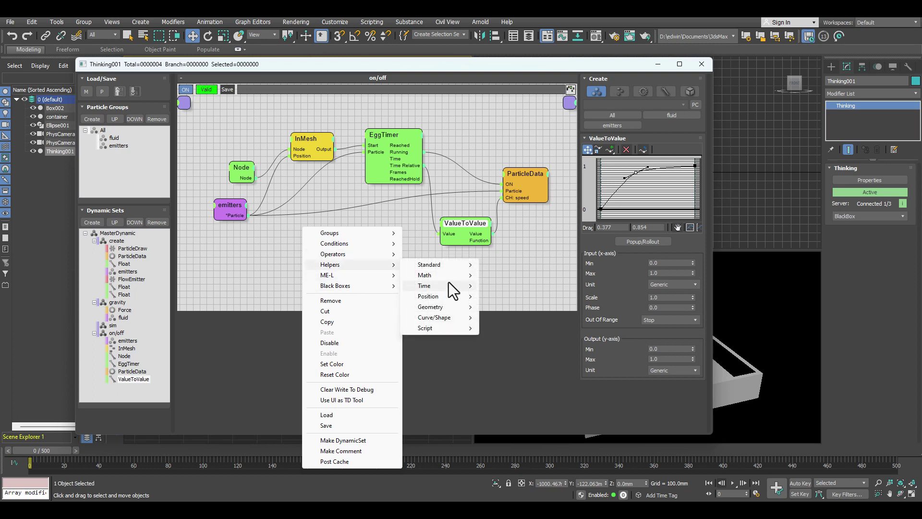
{"action": "mouse_move", "coordinate": [456, 282]}
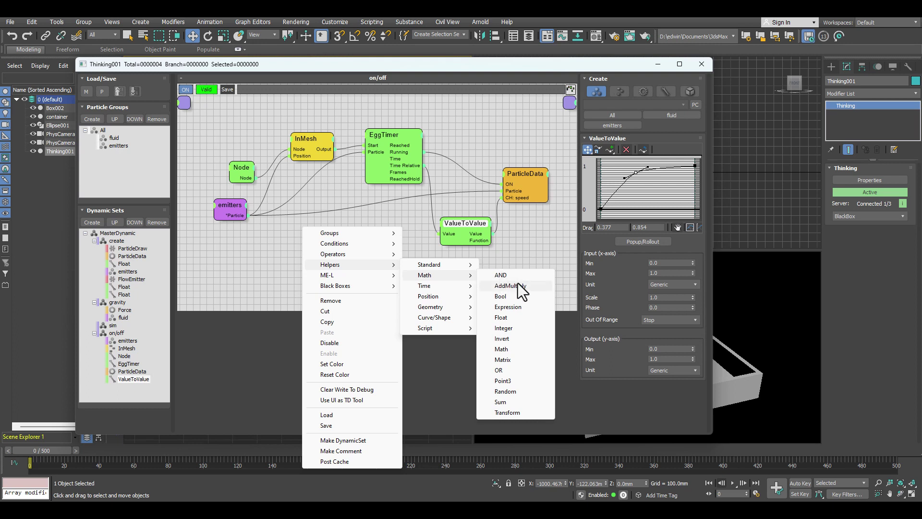
{"action": "left_click", "coordinate": [513, 352]}
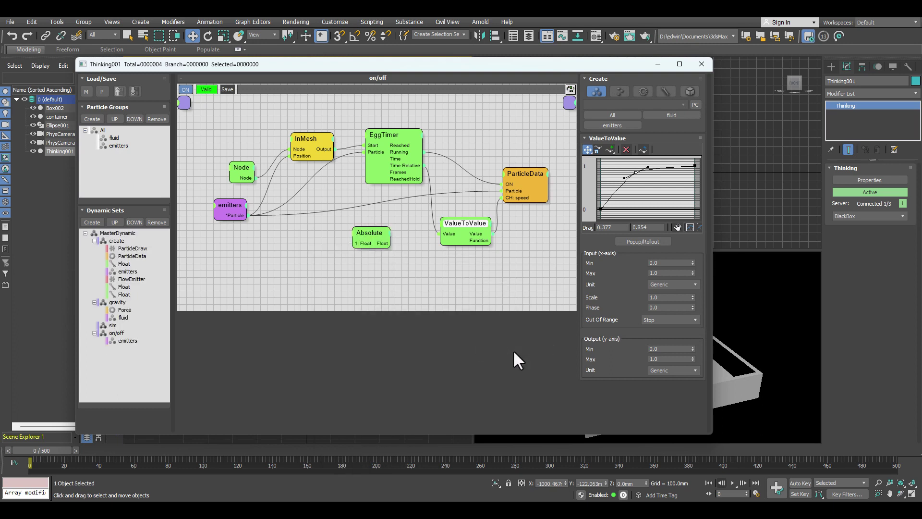
{"action": "left_click_drag", "start_coordinate": [354, 237], "coordinate": [448, 235]}
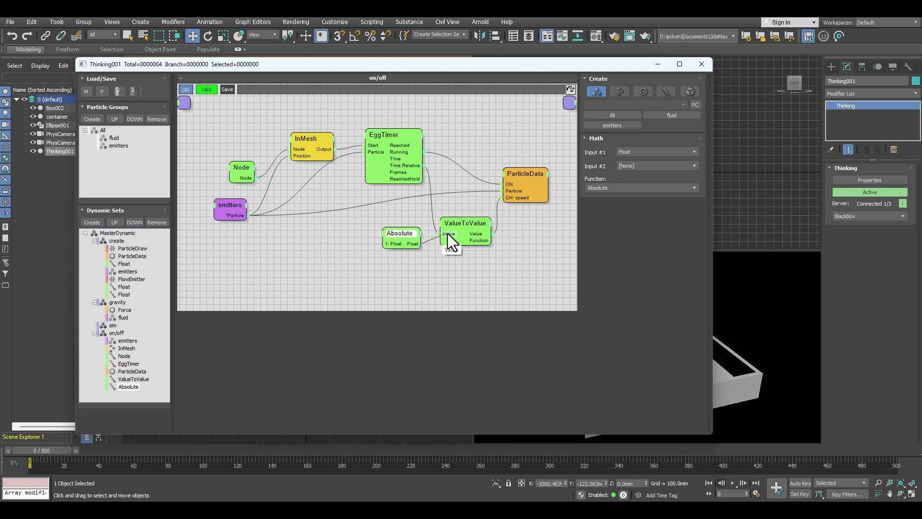
- Spread out the nodes around the Math helper and connect the EggTimer's Time Relative output to the helper's Float input
{"action": "left_click_drag", "start_coordinate": [524, 172], "coordinate": [549, 164]}
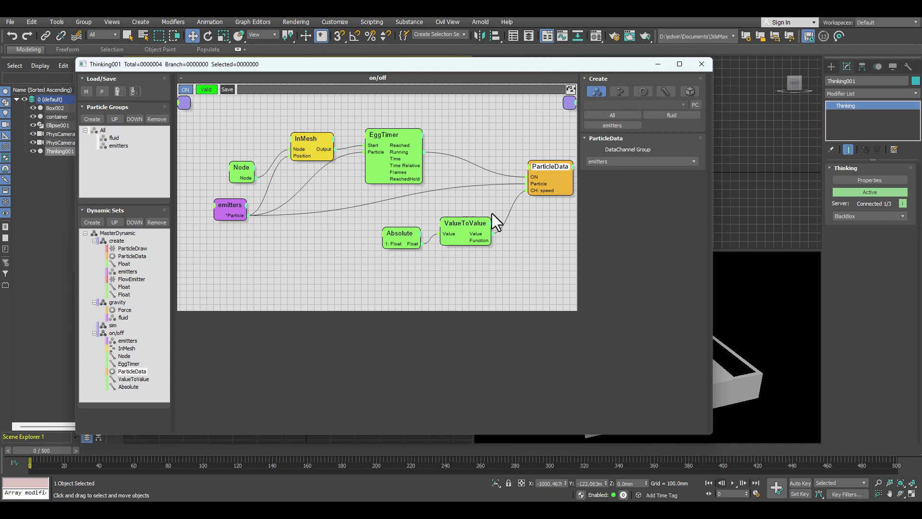
{"action": "left_click_drag", "start_coordinate": [491, 216], "coordinate": [518, 209]}
{"action": "left_click_drag", "start_coordinate": [416, 229], "coordinate": [445, 219]}
{"action": "left_click_drag", "start_coordinate": [422, 165], "coordinate": [416, 233]}
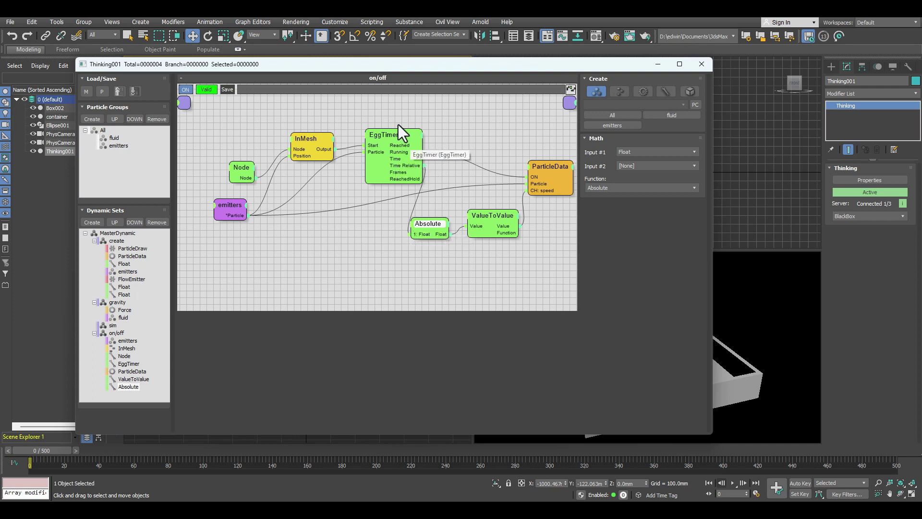
{"action": "left_click_drag", "start_coordinate": [391, 133], "coordinate": [372, 139]}
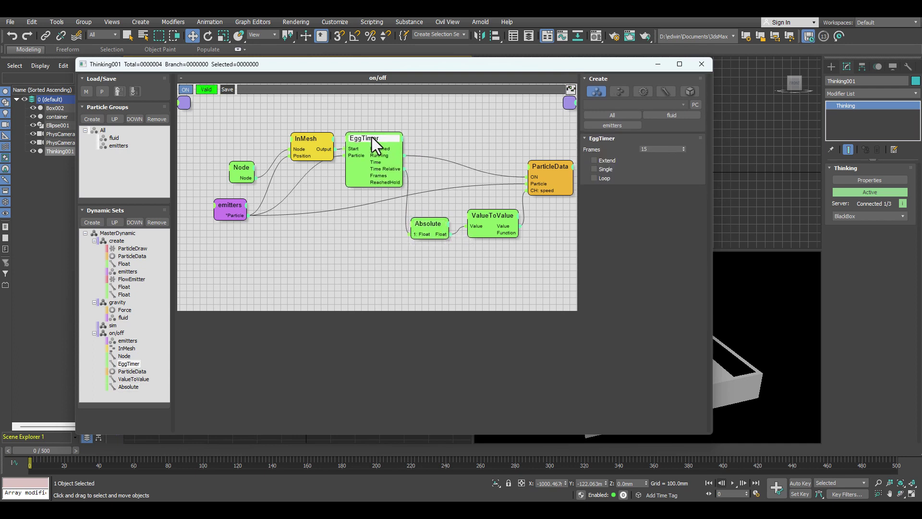
- Set the Math helper's function to Inverse, keeping the EggTimer's Time Relative output linked to its Float input
{"action": "left_click", "coordinate": [438, 230]}
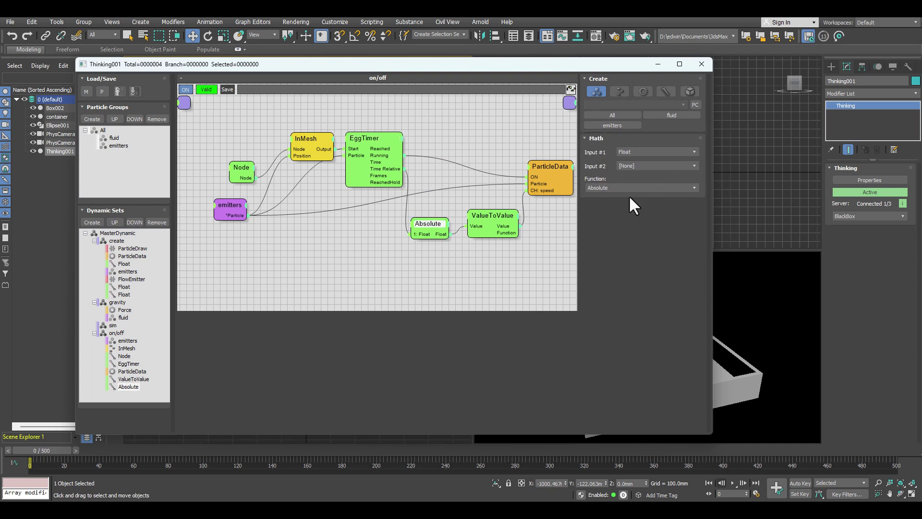
{"action": "left_click", "coordinate": [639, 188]}
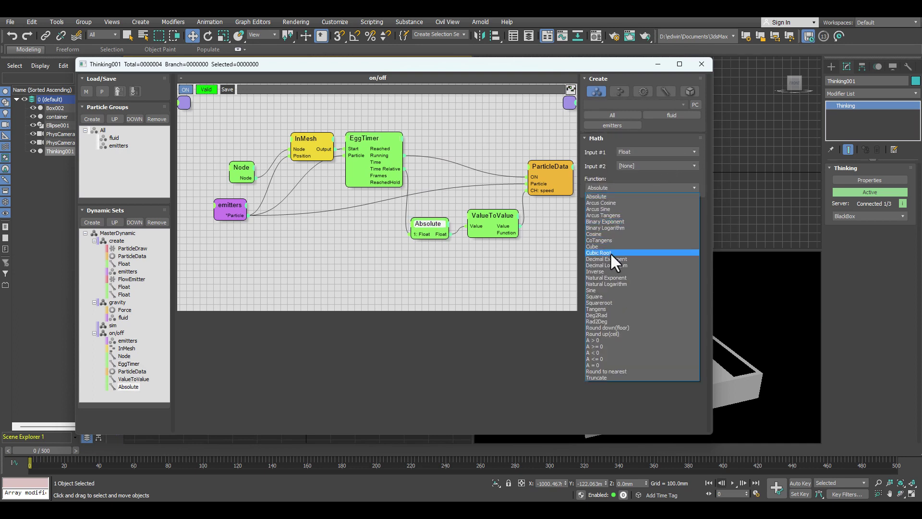
{"action": "left_click", "coordinate": [610, 271]}
{"action": "left_click_drag", "start_coordinate": [404, 176], "coordinate": [413, 235]}
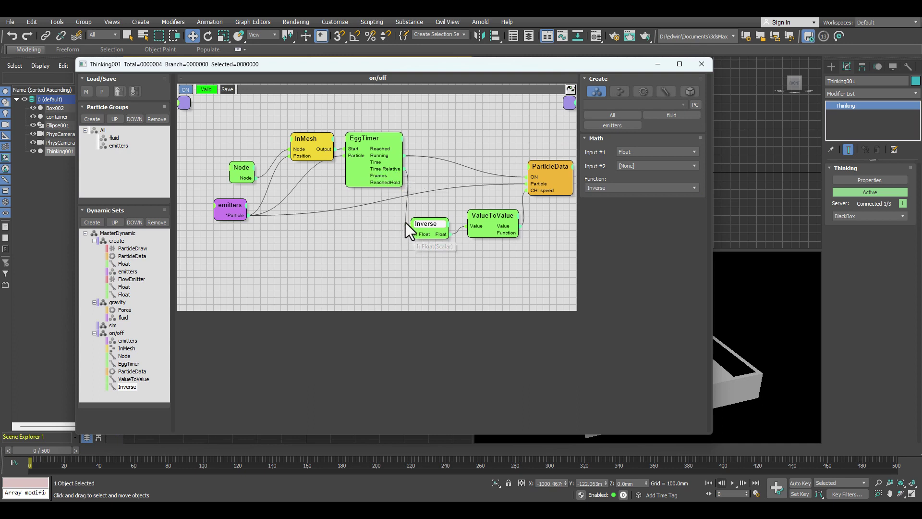
- Collapse the unused outputs of ValueToValue and EggTimer, and reposition the InMesh and EggTimer nodes in the on/off set
{"action": "left_click", "coordinate": [493, 214]}
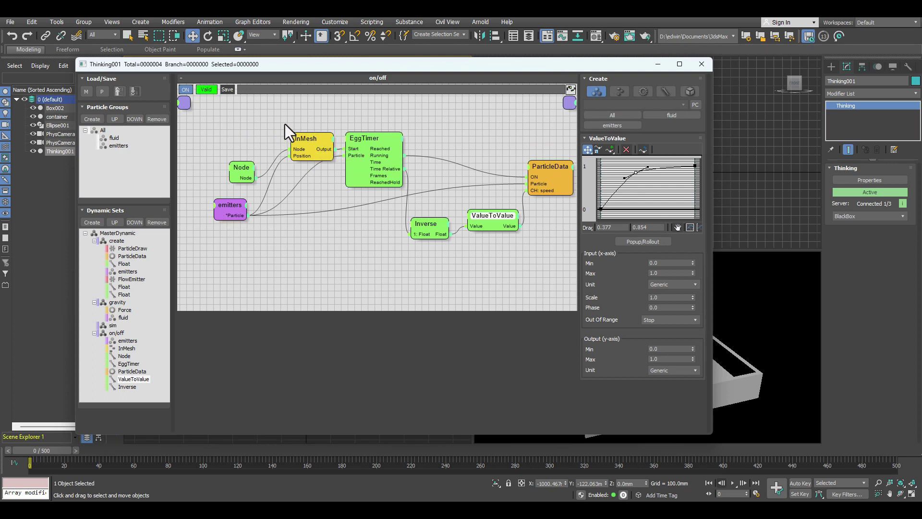
{"action": "left_click", "coordinate": [308, 134]}
{"action": "left_click_drag", "start_coordinate": [308, 133], "coordinate": [300, 125]}
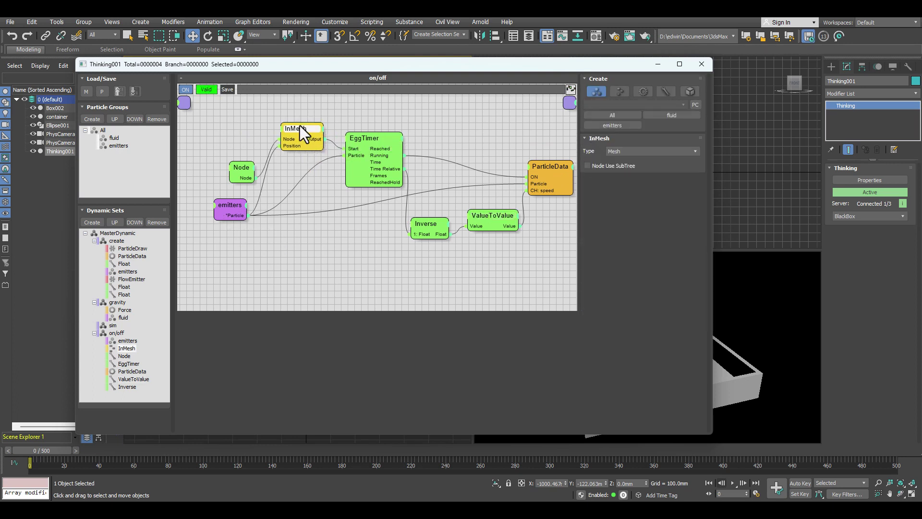
{"action": "double_click", "coordinate": [373, 139]}
{"action": "double_click", "coordinate": [368, 139]}
{"action": "left_click_drag", "start_coordinate": [367, 140], "coordinate": [369, 164]}
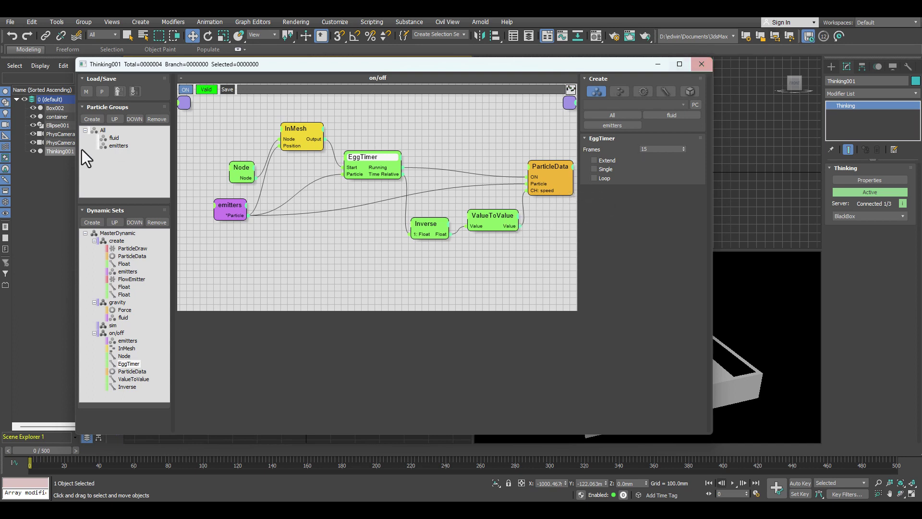
- Examine the Float nodes' settings in the create dynamic set
{"action": "left_click", "coordinate": [116, 240]}
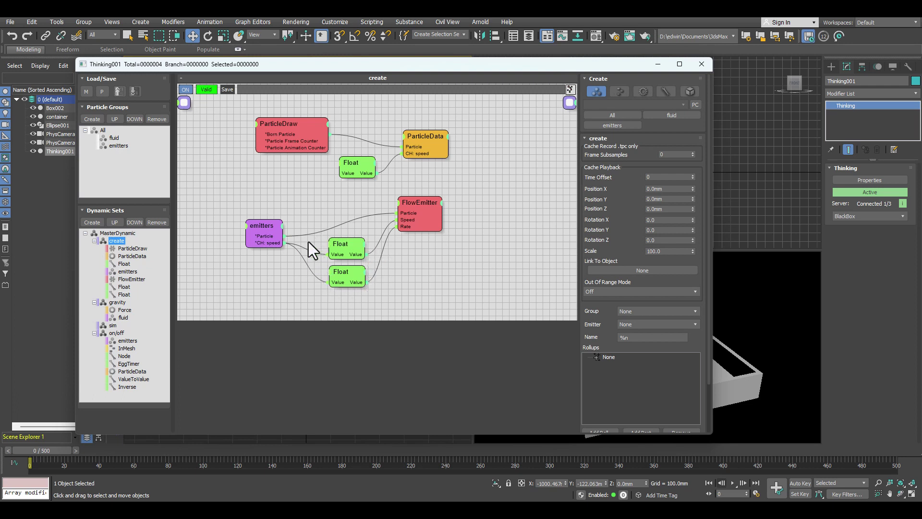
{"action": "left_click", "coordinate": [342, 247]}
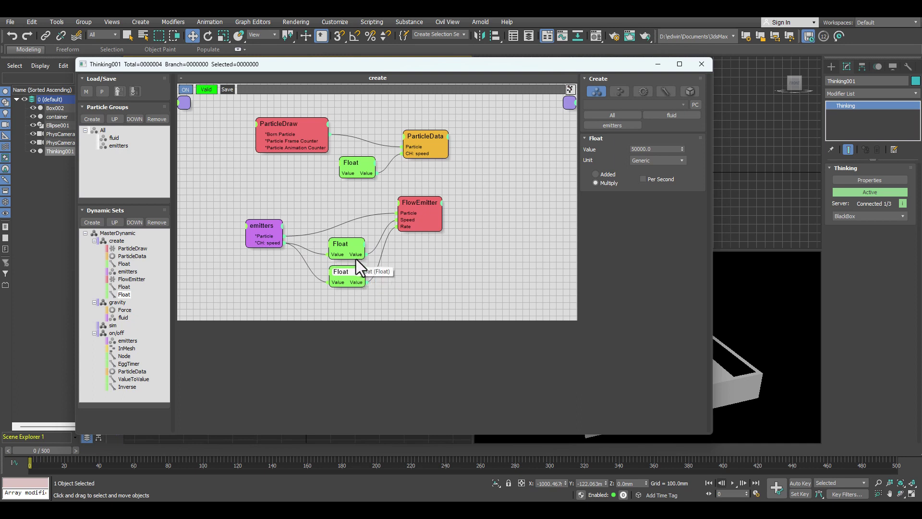
{"action": "left_click", "coordinate": [360, 162]}
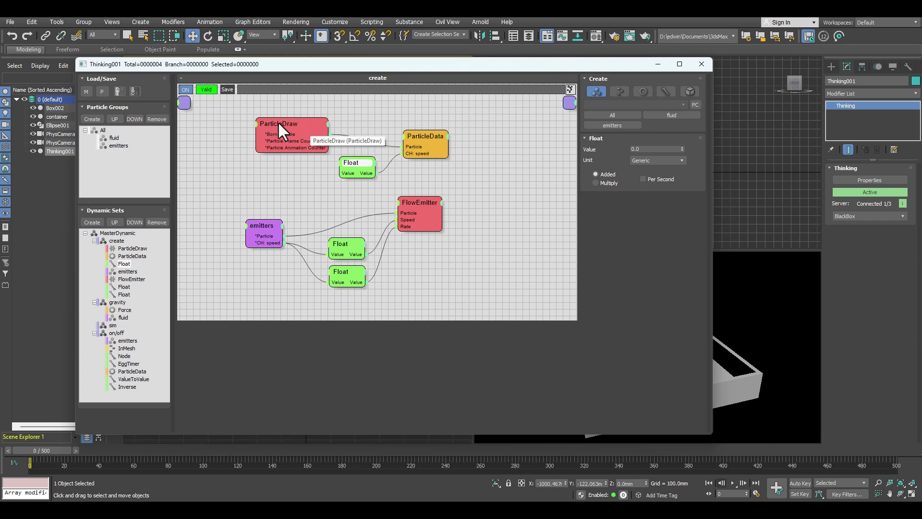
- Collapse the create and gravity branches of the dynamic set tree
{"action": "left_click", "coordinate": [94, 240]}
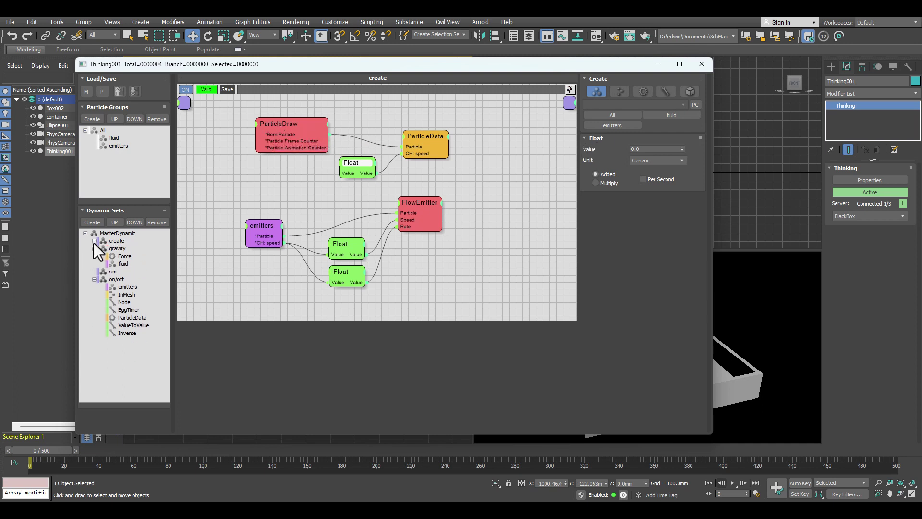
{"action": "left_click", "coordinate": [94, 243]}
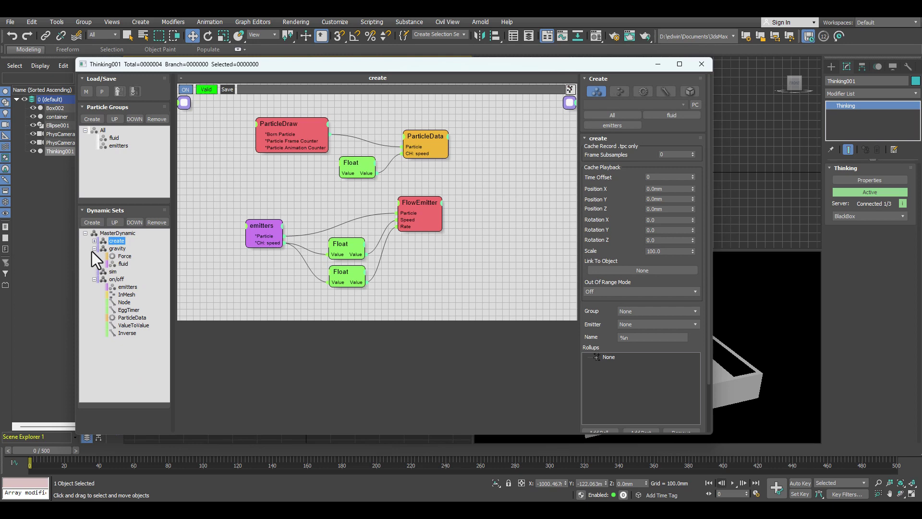
{"action": "left_click", "coordinate": [94, 248]}
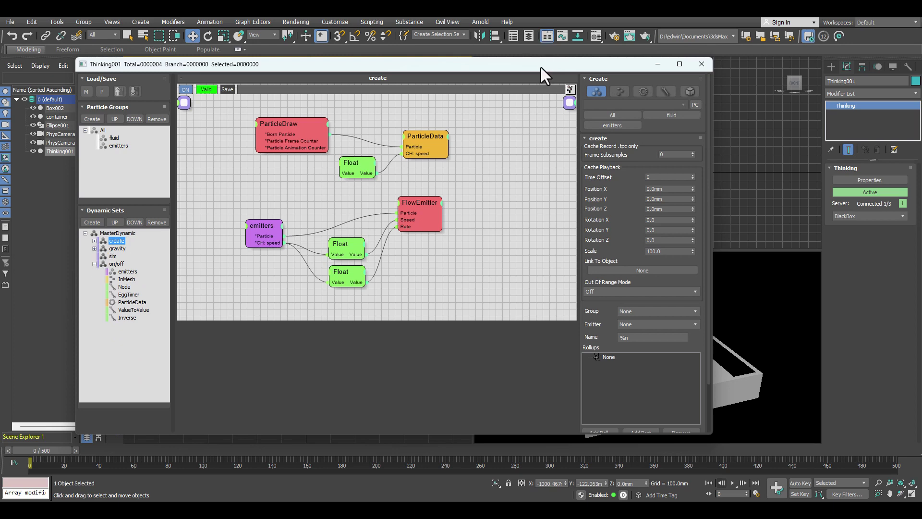
- Close the particle node editor and play a short stretch of the animation to check the emitters
{"action": "left_click", "coordinate": [701, 64]}
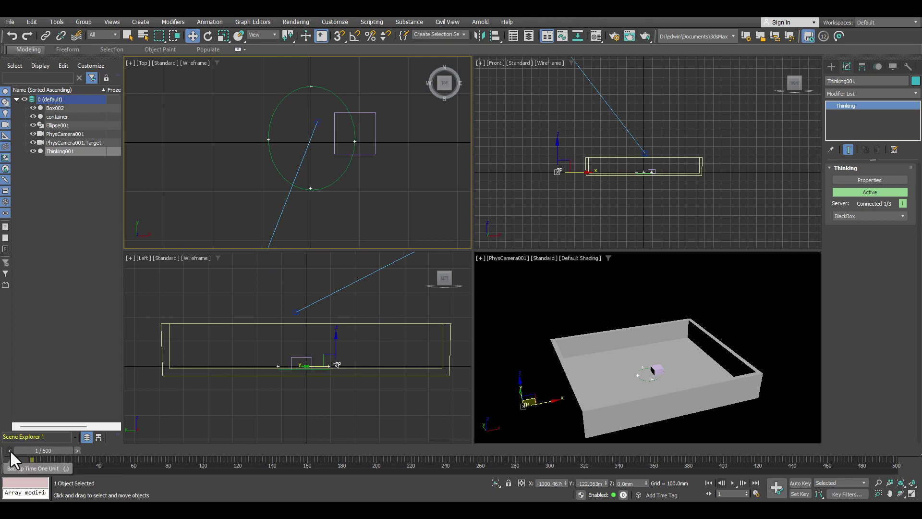
{"action": "left_click", "coordinate": [731, 480]}
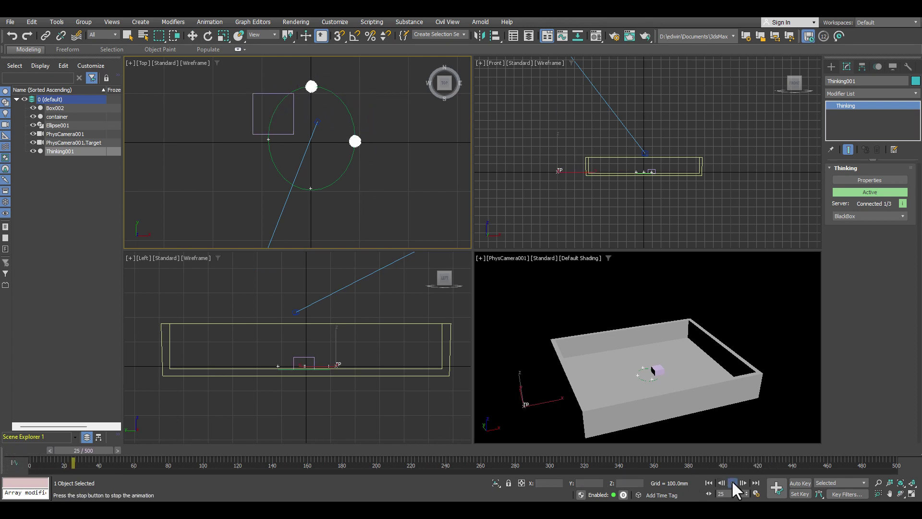
{"action": "left_click", "coordinate": [733, 482]}
- Make the PhysCamera001 viewport active, play the animation from the start to watch the fluid jets, and rewind to frame 0
{"action": "key", "text": "w"}
{"action": "middle_click", "coordinate": [656, 280]}
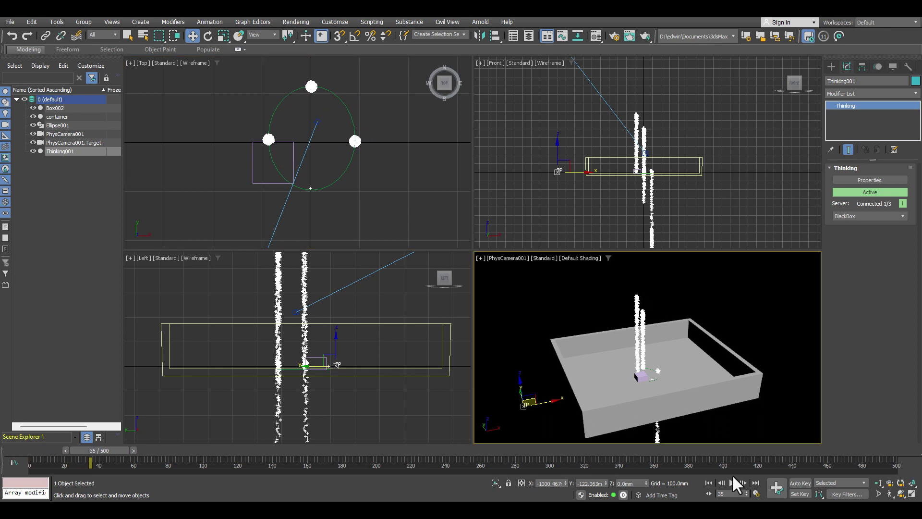
{"action": "left_click", "coordinate": [709, 481]}
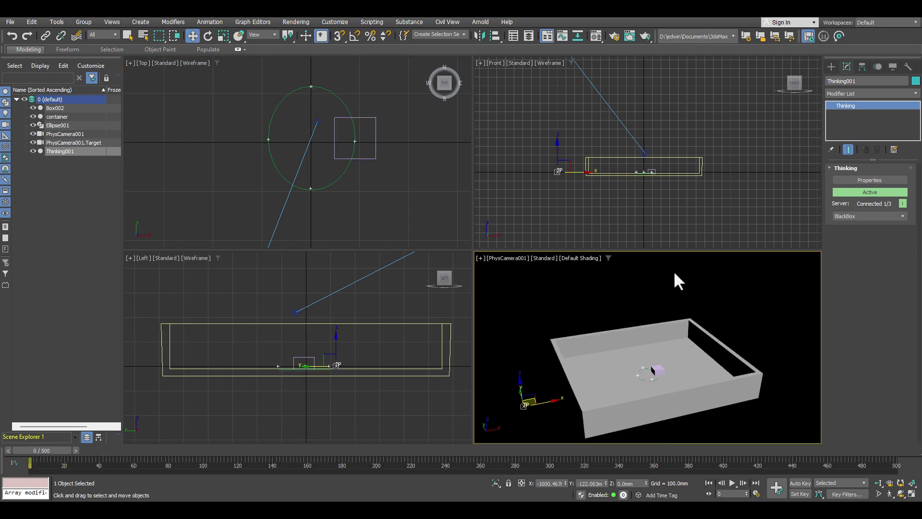
{"action": "left_click", "coordinate": [730, 482]}
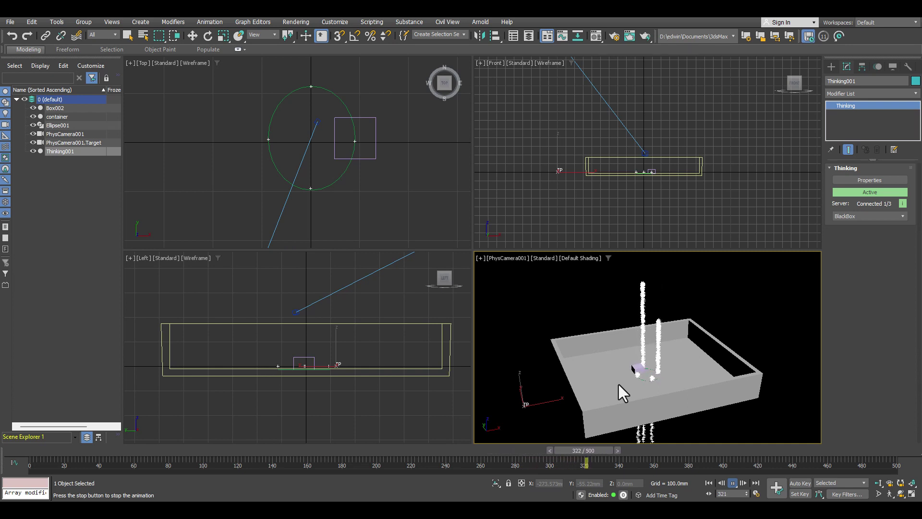
{"action": "left_click", "coordinate": [733, 483]}
{"action": "left_click", "coordinate": [708, 483]}
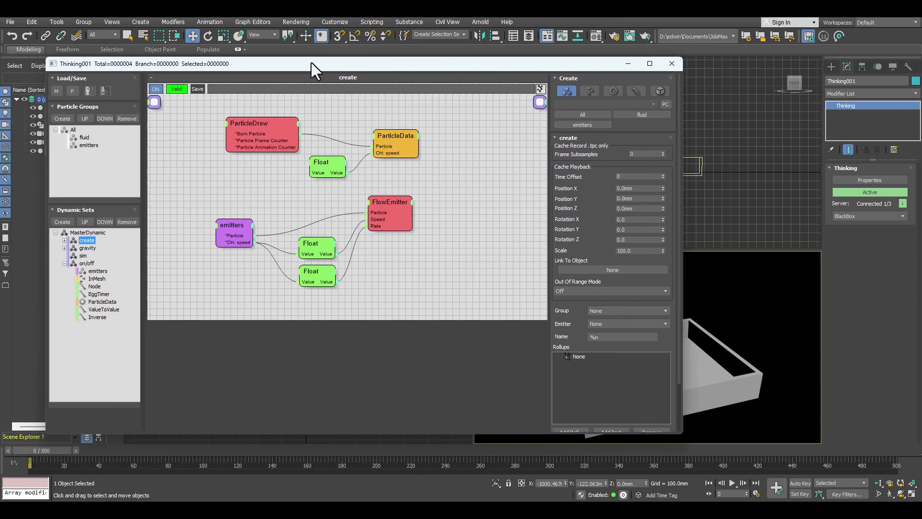
- Open the sim dynamic set, enlarge its node area and add a FlowGroup operator
{"action": "left_click_drag", "start_coordinate": [312, 66], "coordinate": [323, 76]}
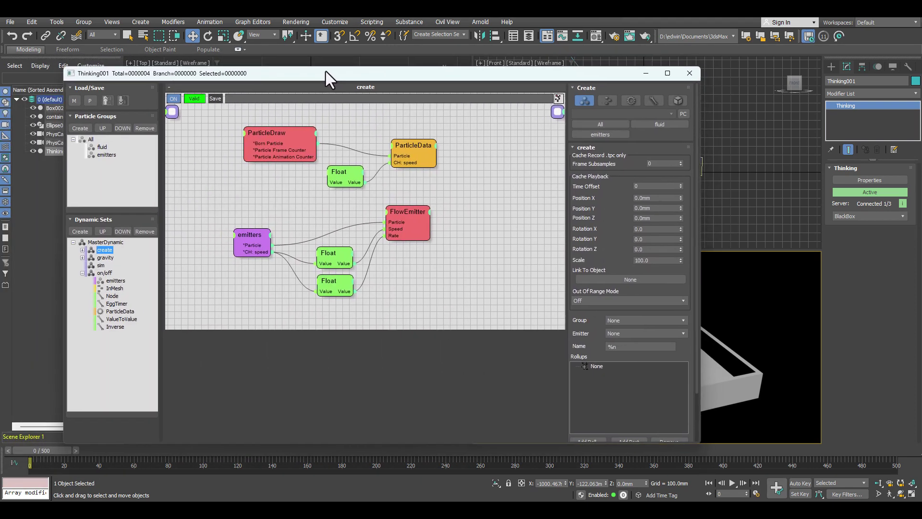
{"action": "left_click", "coordinate": [99, 267]}
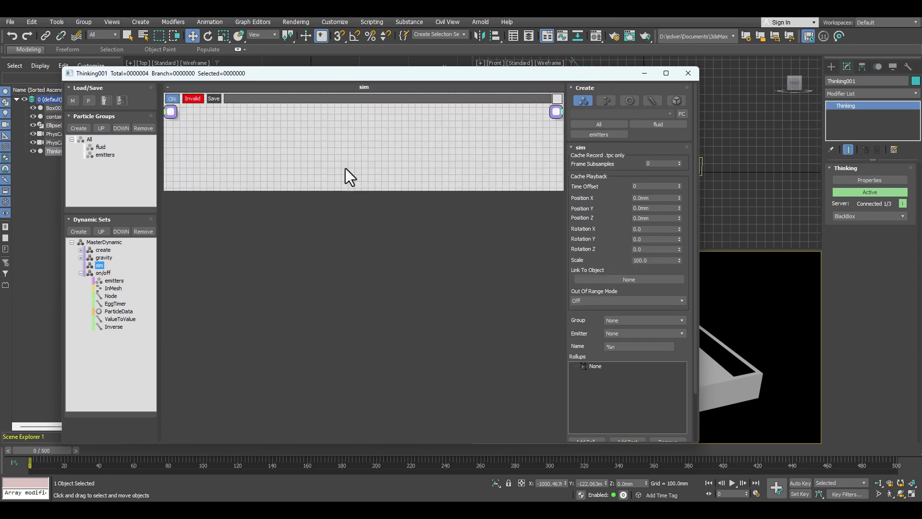
{"action": "left_click_drag", "start_coordinate": [332, 190], "coordinate": [373, 326]}
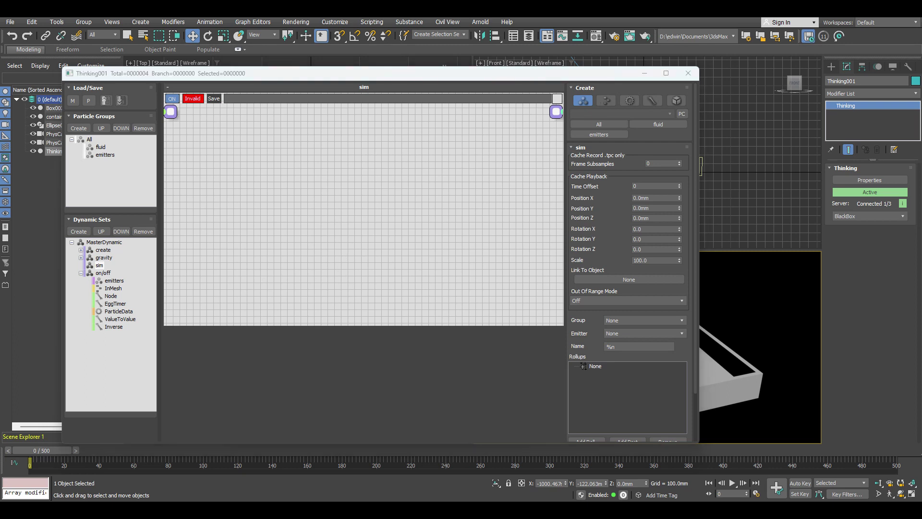
{"action": "right_click", "coordinate": [319, 142]}
{"action": "mouse_move", "coordinate": [327, 178]}
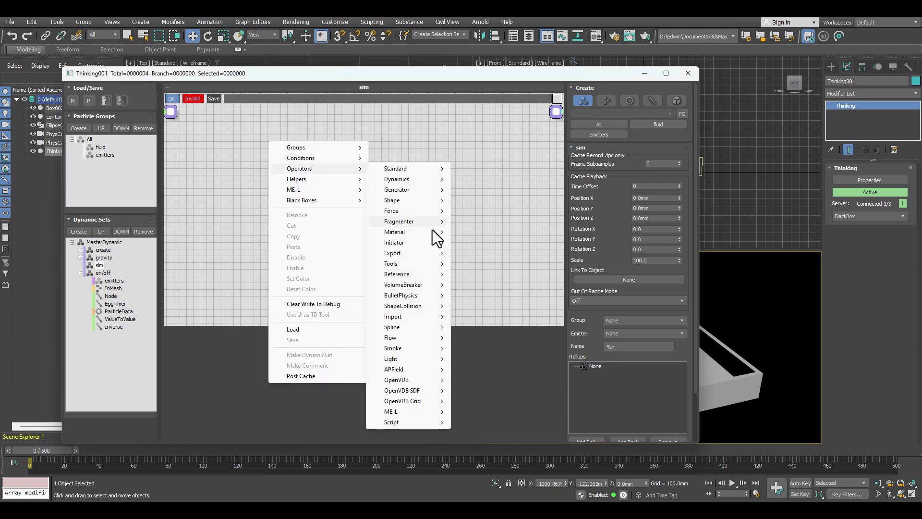
{"action": "mouse_move", "coordinate": [416, 339]}
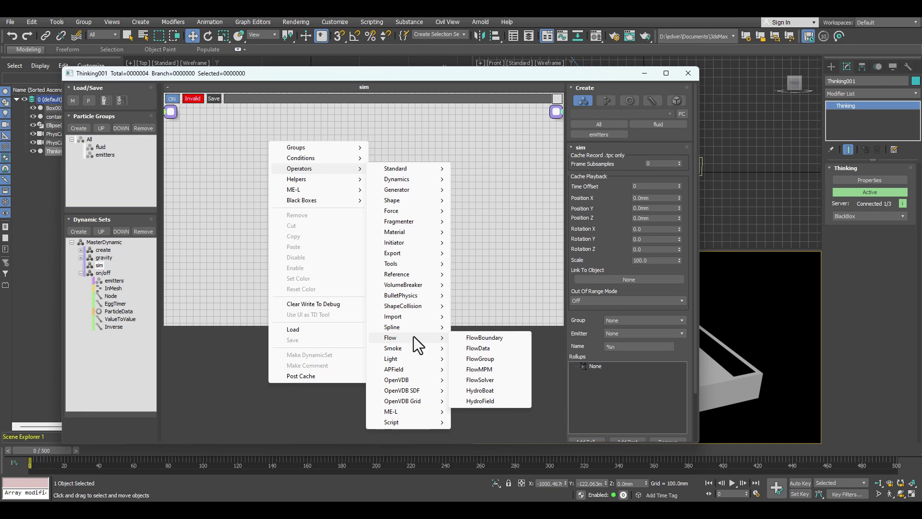
{"action": "left_click", "coordinate": [480, 358]}
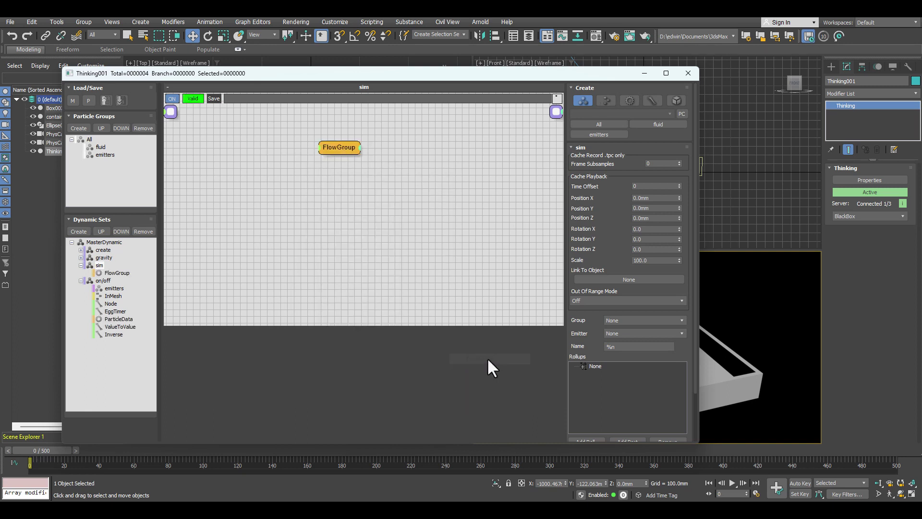
- Add a FlowBoundary operator below FlowGroup in the sim set
{"action": "right_click", "coordinate": [312, 177]}
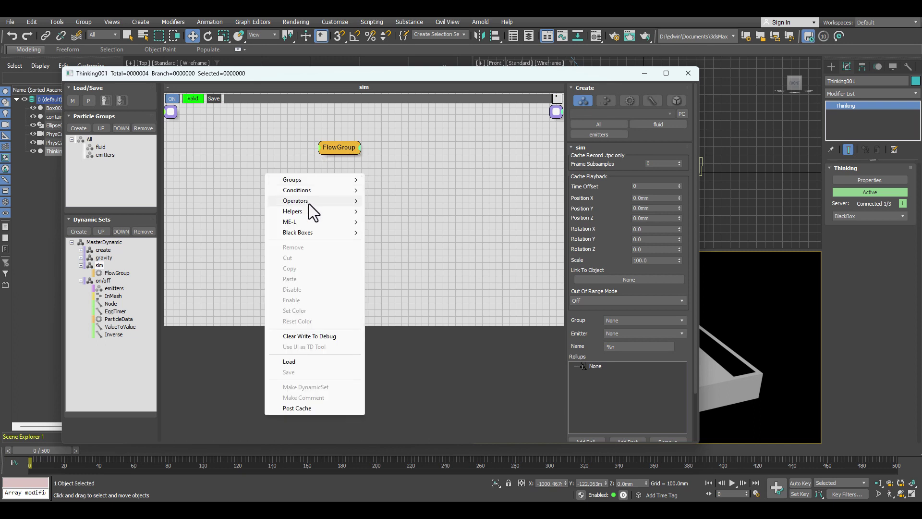
{"action": "mouse_move", "coordinate": [313, 202]}
{"action": "mouse_move", "coordinate": [419, 370]}
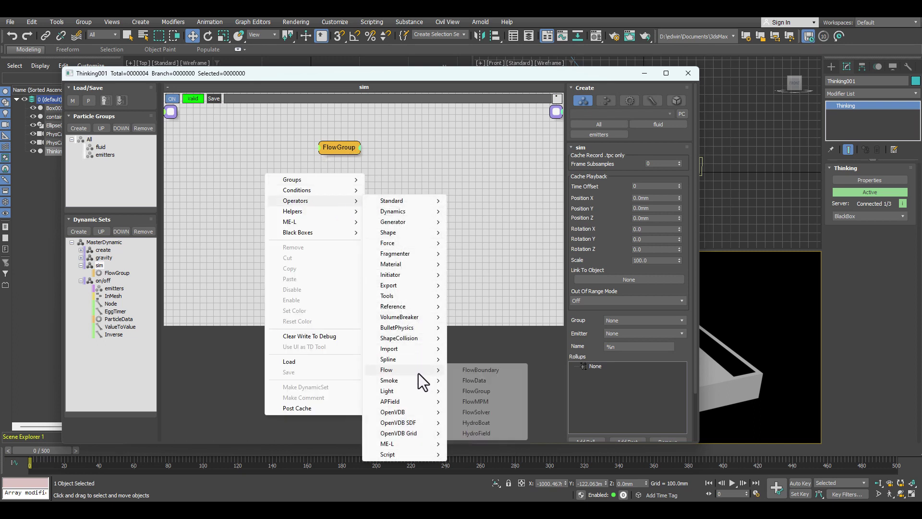
{"action": "left_click", "coordinate": [500, 370]}
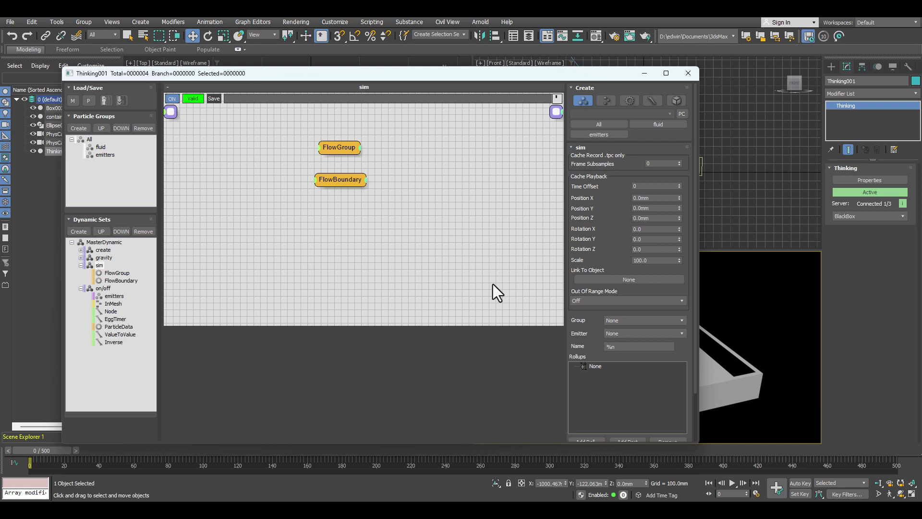
- Add a FlowSolver operator to the sim set and line it up below FlowBoundary
{"action": "right_click", "coordinate": [339, 210]}
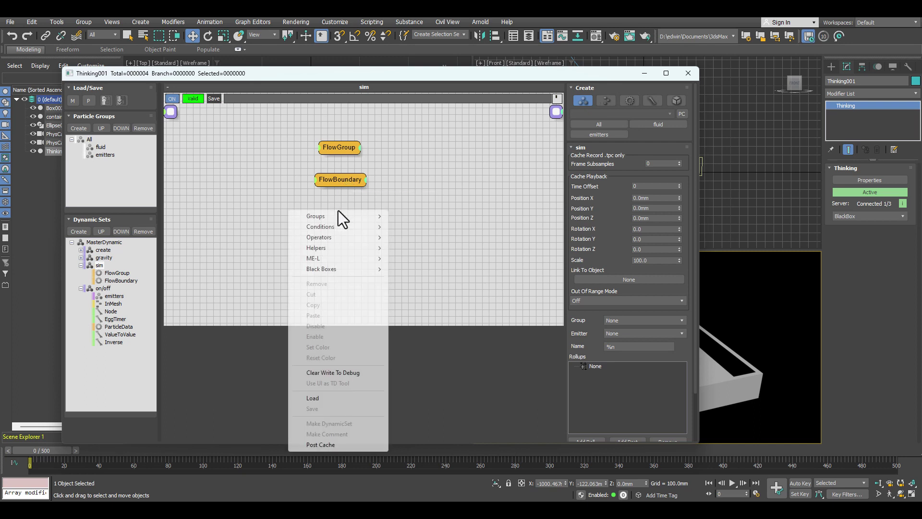
{"action": "mouse_move", "coordinate": [335, 239]}
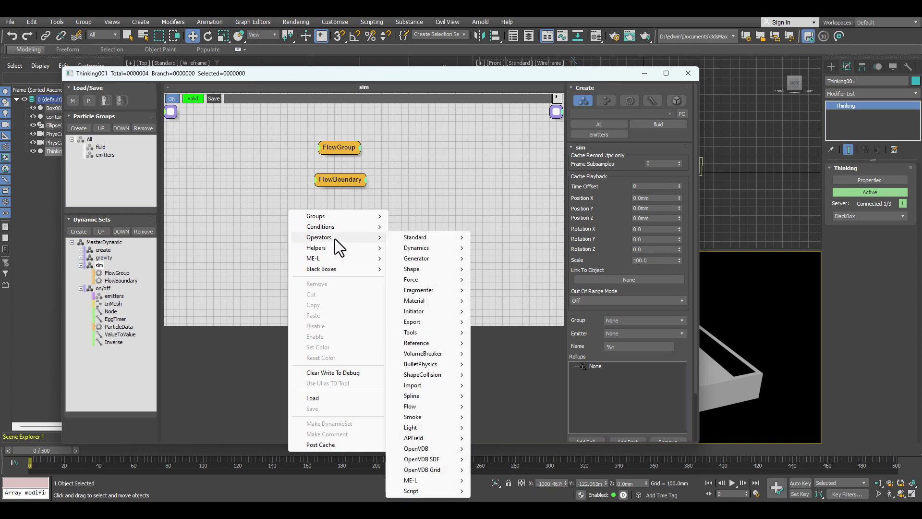
{"action": "mouse_move", "coordinate": [432, 407]}
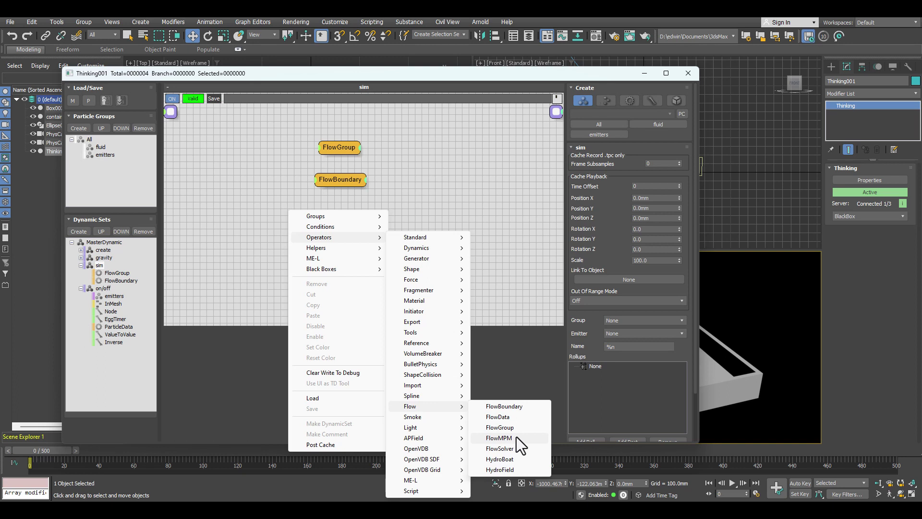
{"action": "left_click", "coordinate": [500, 448]}
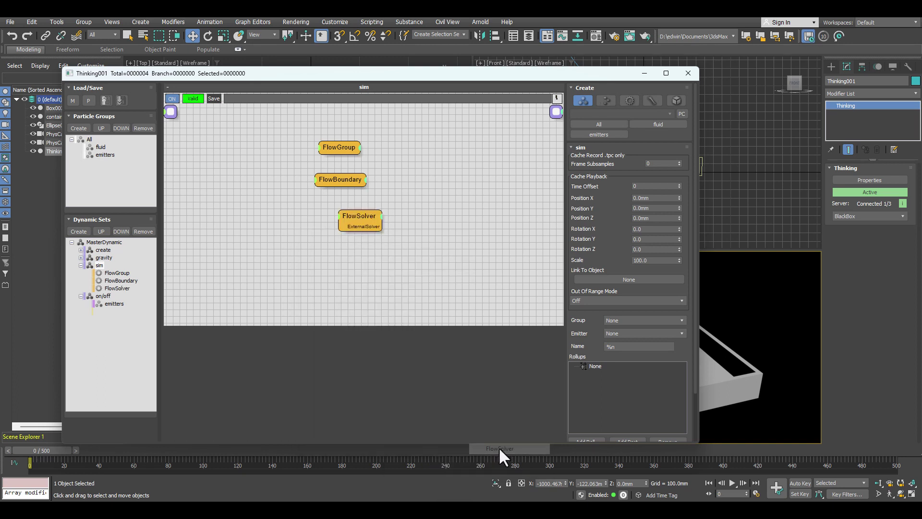
{"action": "left_click", "coordinate": [353, 214]}
{"action": "left_click_drag", "start_coordinate": [344, 207], "coordinate": [345, 206]}
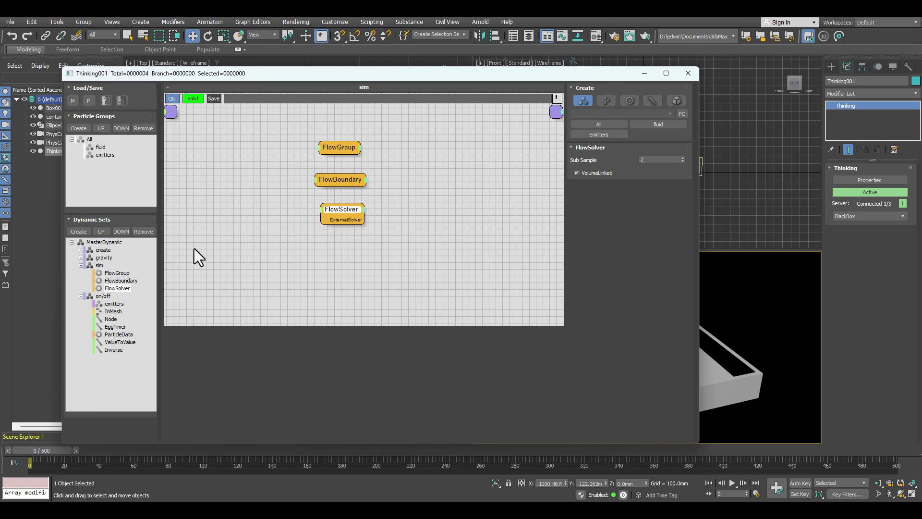
- Set the MasterDynamic's Viewport/Render SubSampling to 2 sub samples
{"action": "left_click", "coordinate": [114, 243]}
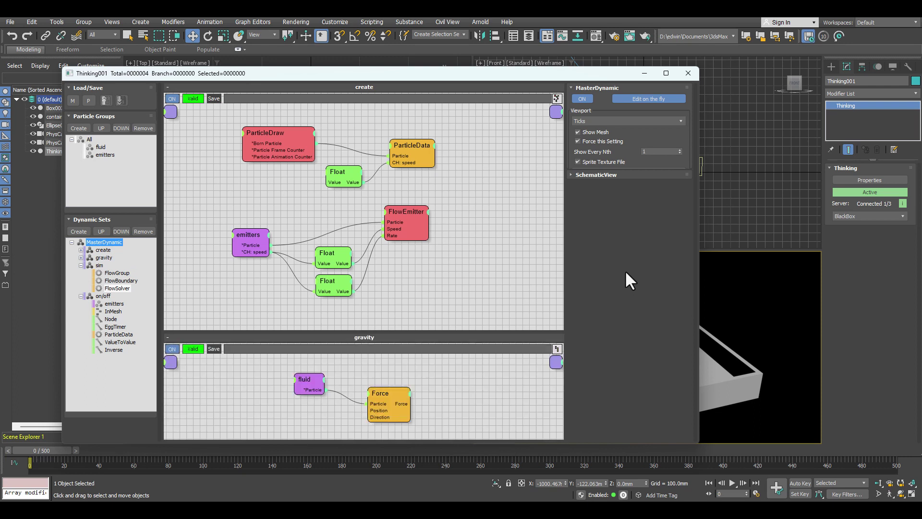
{"action": "left_click_drag", "start_coordinate": [682, 290], "coordinate": [678, 140]}
{"action": "left_click_drag", "start_coordinate": [624, 278], "coordinate": [618, 384]}
{"action": "left_click", "coordinate": [679, 266]}
{"action": "left_click", "coordinate": [679, 267]}
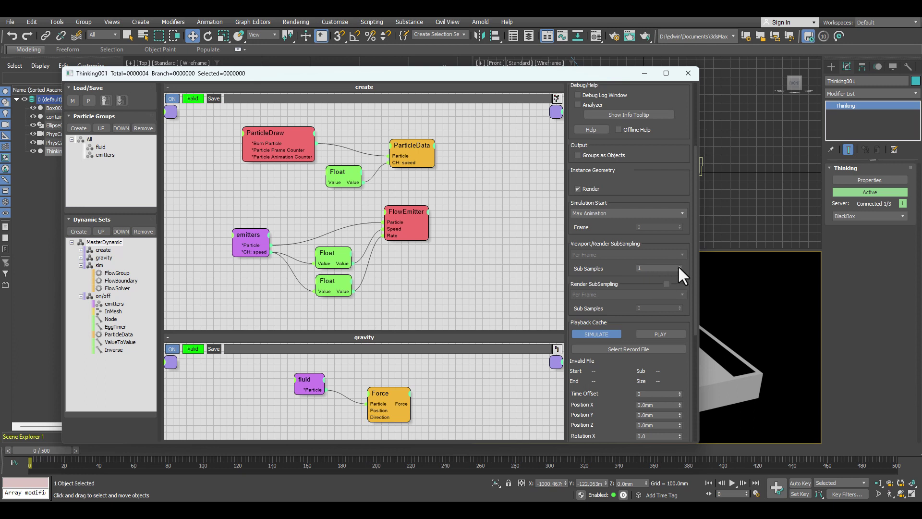
{"action": "left_click", "coordinate": [679, 269]}
{"action": "left_click_drag", "start_coordinate": [669, 140], "coordinate": [662, 457]}
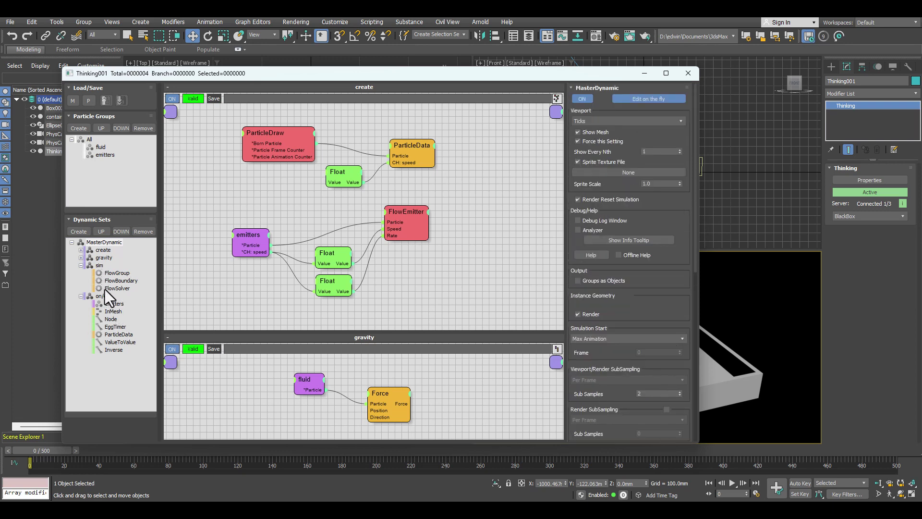
- In the sim set, assign FlowSolver as FlowGroup's solver and fluid as its particle group
{"action": "left_click", "coordinate": [99, 266]}
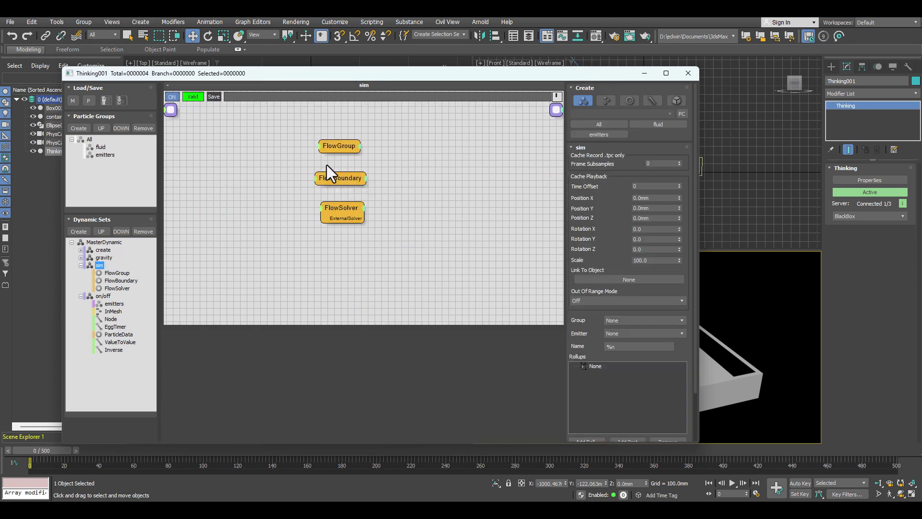
{"action": "left_click", "coordinate": [339, 147]}
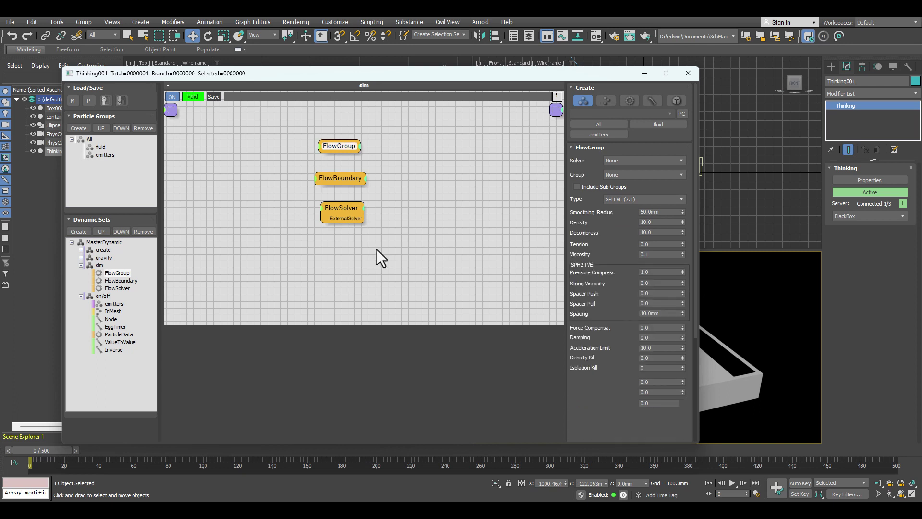
{"action": "left_click", "coordinate": [681, 160]}
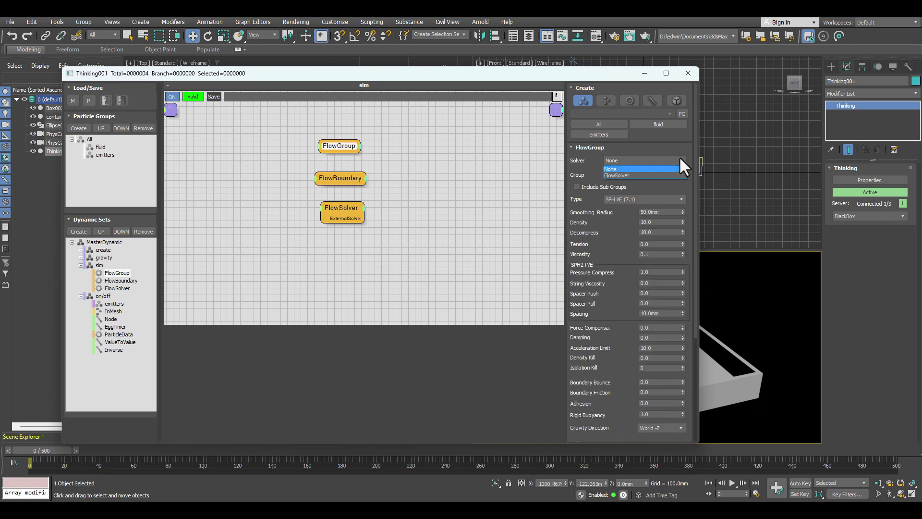
{"action": "left_click", "coordinate": [624, 175]}
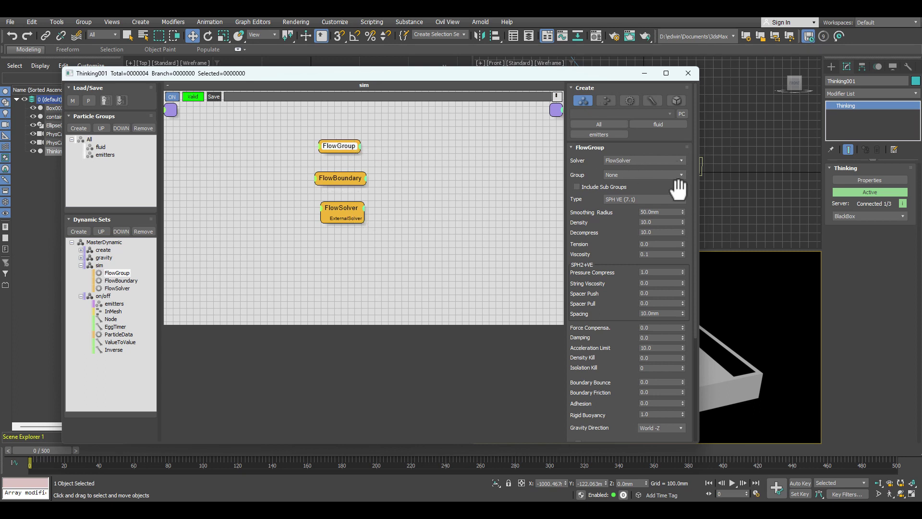
{"action": "left_click", "coordinate": [643, 175]}
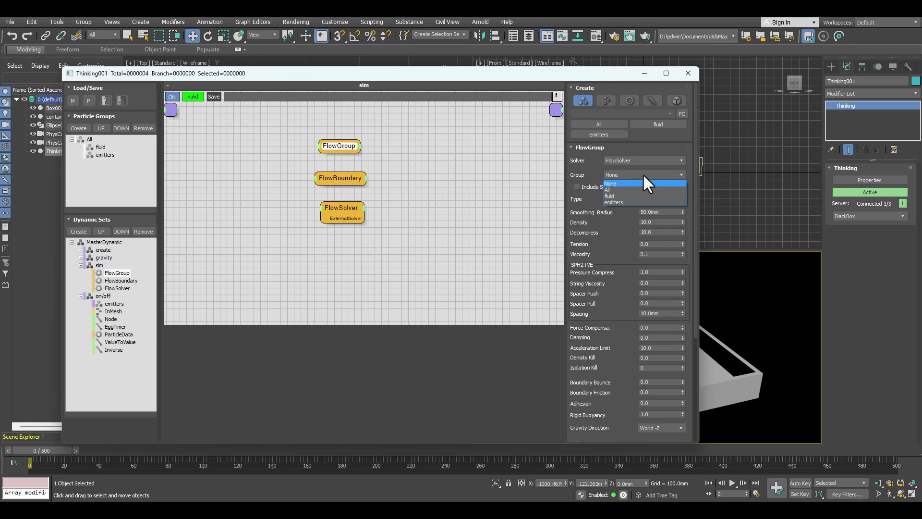
{"action": "left_click", "coordinate": [618, 194]}
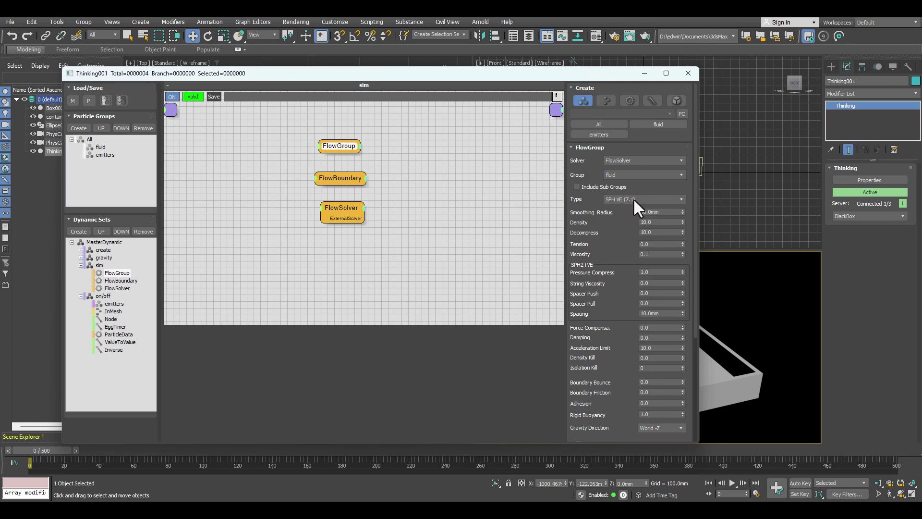
- Change the FlowGroup operator's simulation type to SPH VE (7.0)
{"action": "left_click", "coordinate": [632, 199]}
{"action": "left_click", "coordinate": [630, 258]}
{"action": "left_click_drag", "start_coordinate": [619, 267], "coordinate": [609, 237]}
- Add the container object in the scene to FlowBoundary's list of boundary objects
{"action": "left_click", "coordinate": [346, 179]}
{"action": "left_click", "coordinate": [581, 212]}
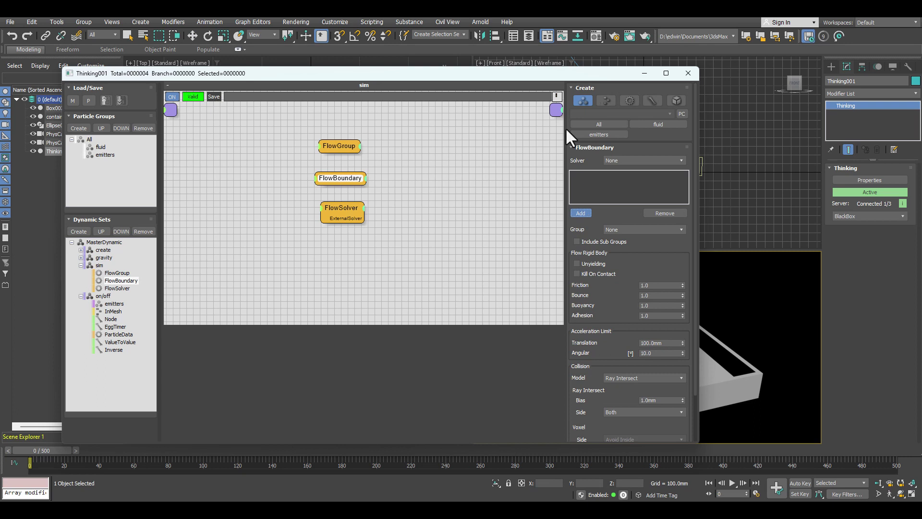
{"action": "left_click_drag", "start_coordinate": [558, 77], "coordinate": [361, 82]}
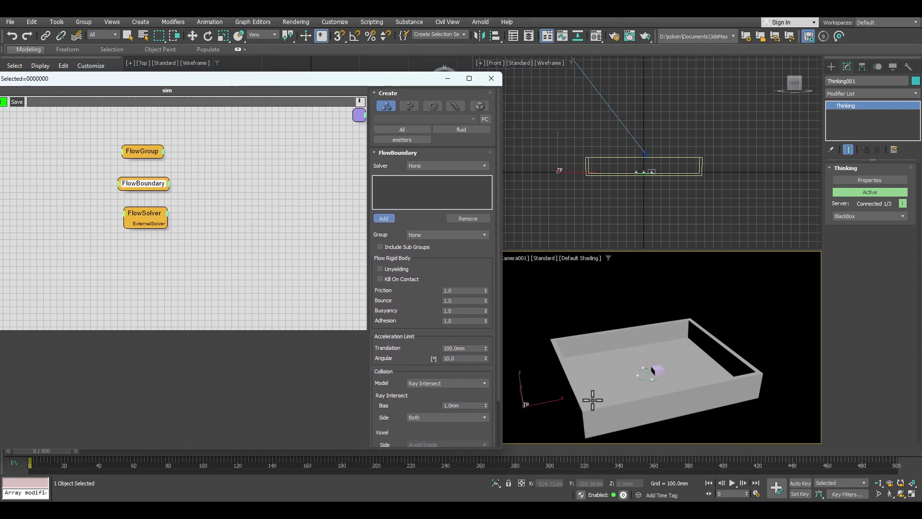
{"action": "left_click", "coordinate": [593, 351]}
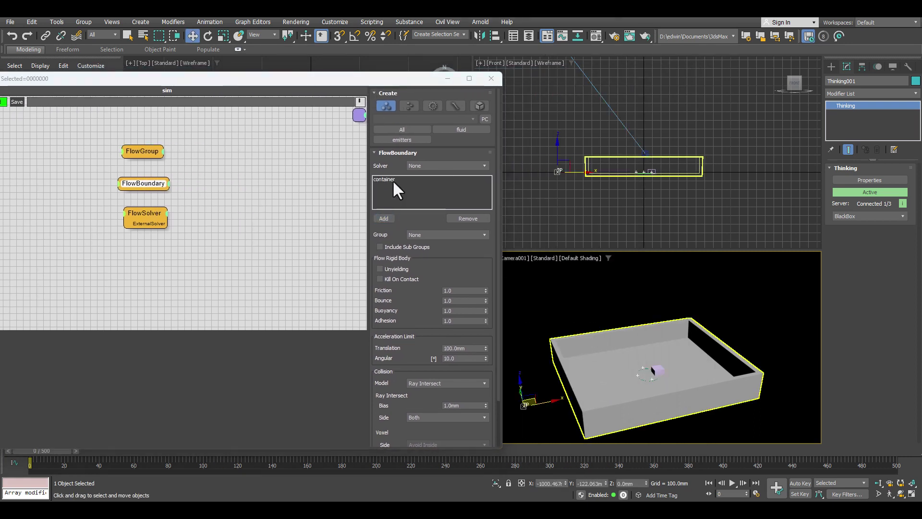
- Make the FlowBoundary rigid body Unyielding and assign FlowSolver as its solver
{"action": "left_click", "coordinate": [387, 269]}
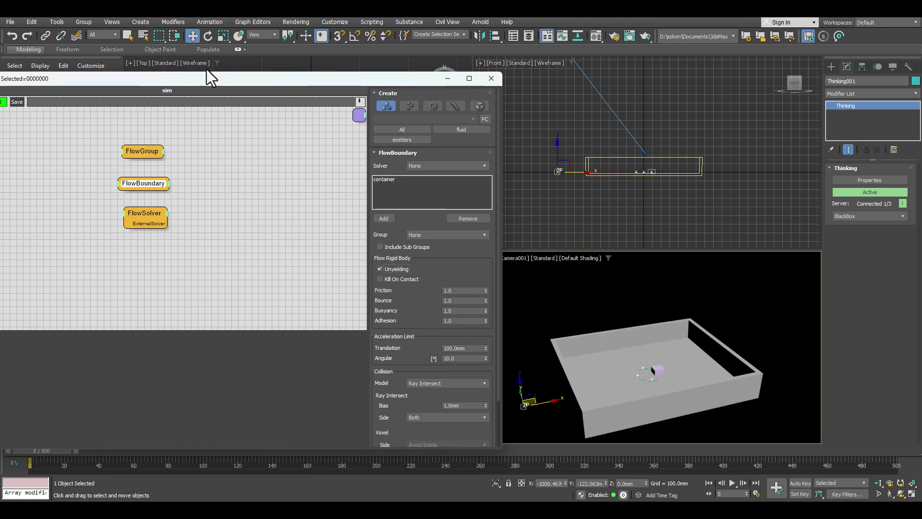
{"action": "left_click_drag", "start_coordinate": [211, 83], "coordinate": [403, 74]}
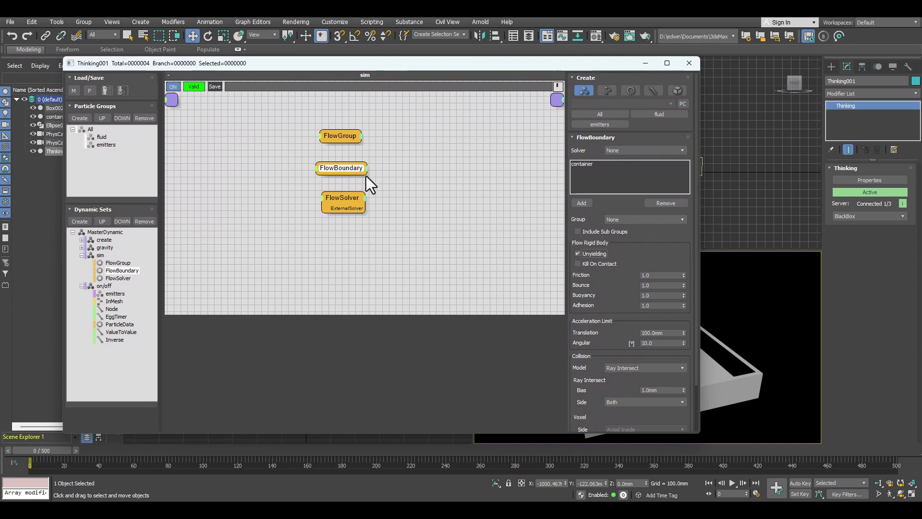
{"action": "left_click", "coordinate": [646, 150]}
{"action": "left_click", "coordinate": [618, 164]}
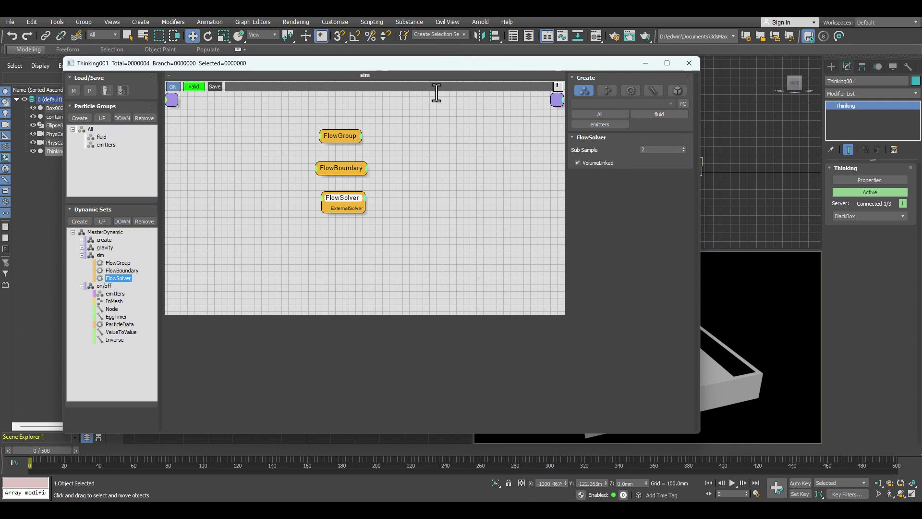
- Play the fluid simulation to check it in the camera view, and return to frame 0
{"action": "left_click", "coordinate": [340, 135]}
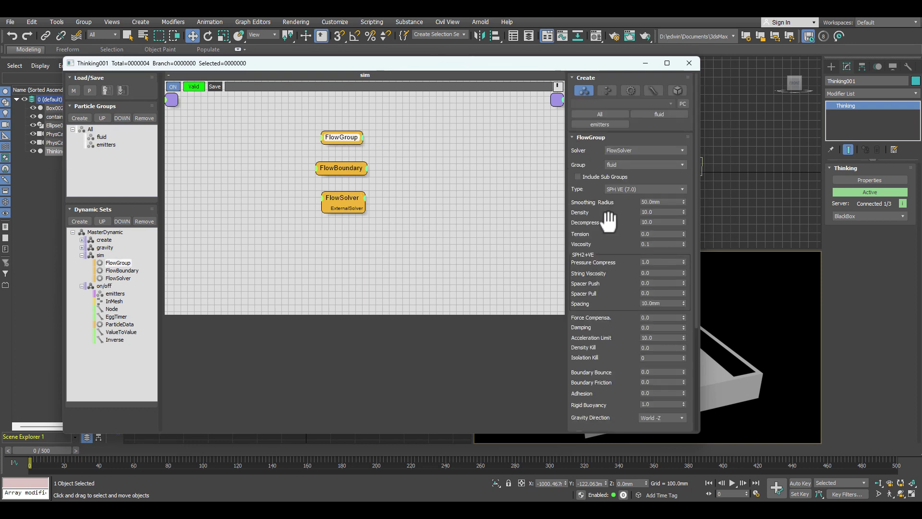
{"action": "left_click_drag", "start_coordinate": [428, 62], "coordinate": [153, 62]}
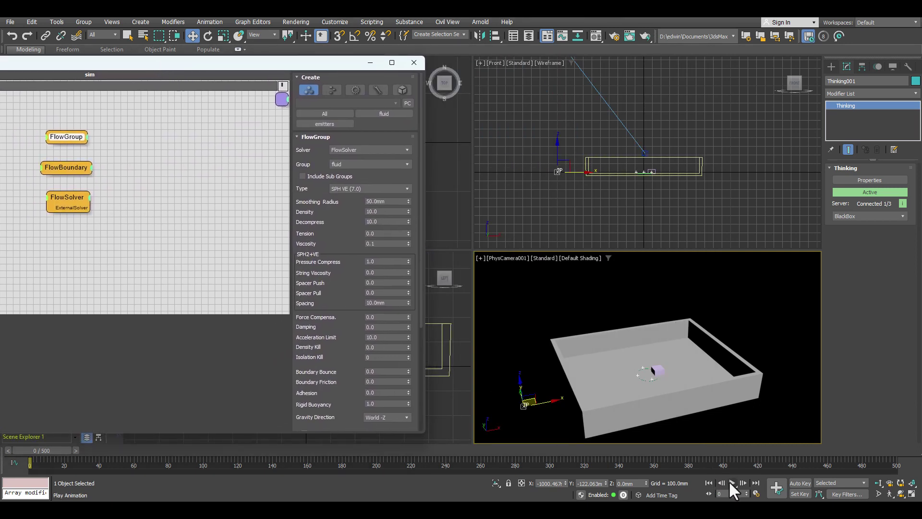
{"action": "left_click", "coordinate": [731, 482]}
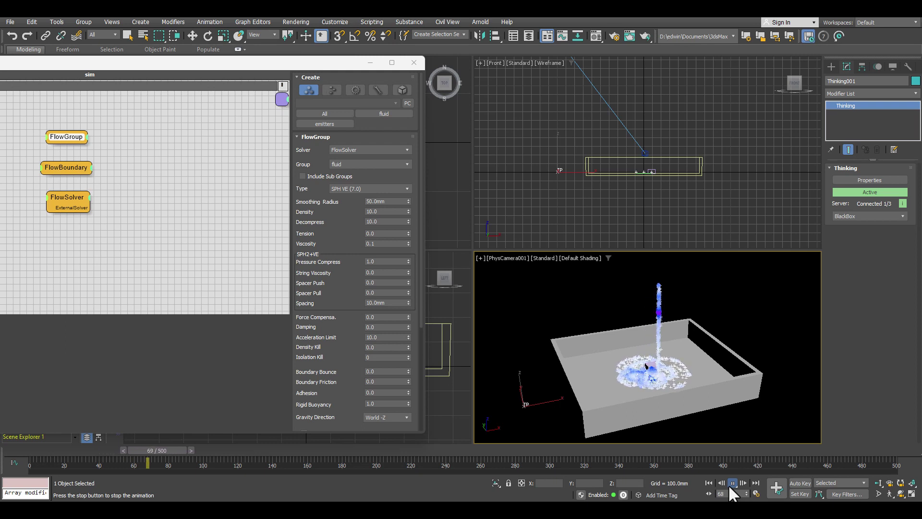
{"action": "left_click", "coordinate": [728, 484]}
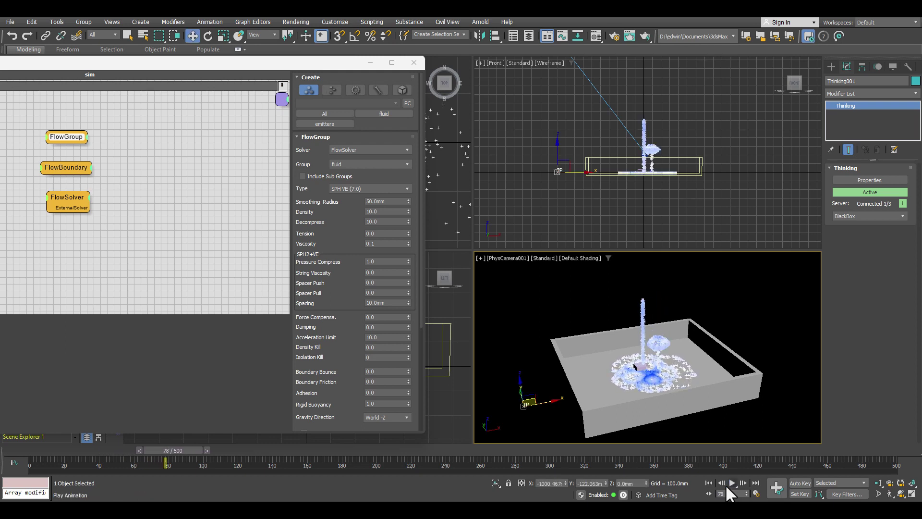
{"action": "left_click", "coordinate": [714, 482]}
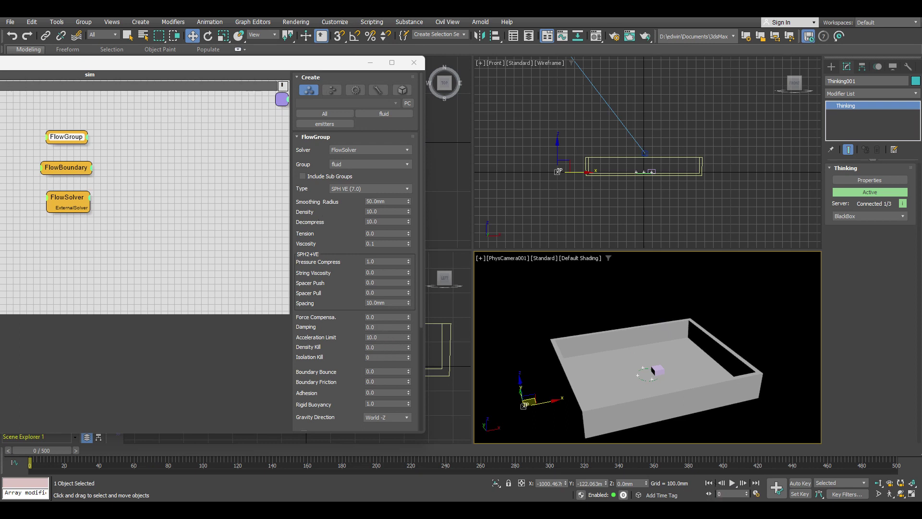
- Set FlowGroup's Smoothing Radius to 25 mm and its Density to 5
{"action": "left_click_drag", "start_coordinate": [156, 65], "coordinate": [390, 75]}
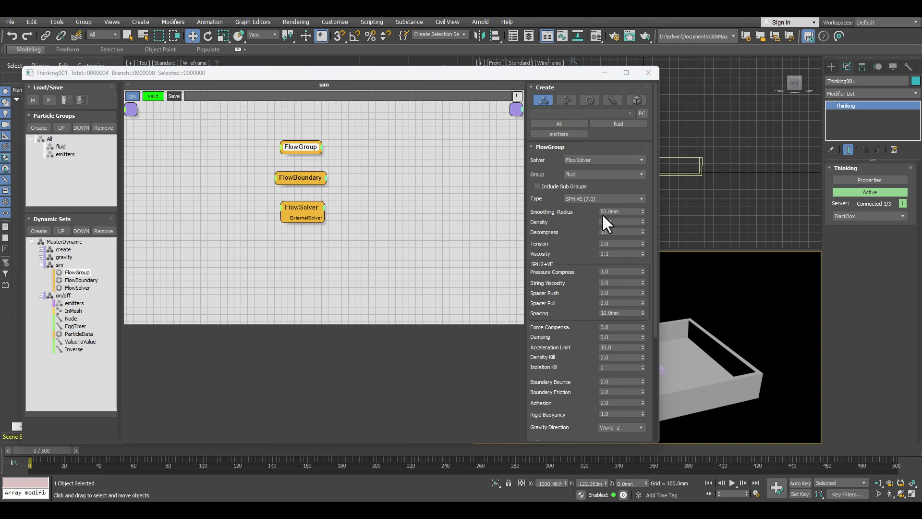
{"action": "left_click", "coordinate": [618, 211]}
{"action": "type", "text": "25"}
{"action": "key", "text": "Return"}
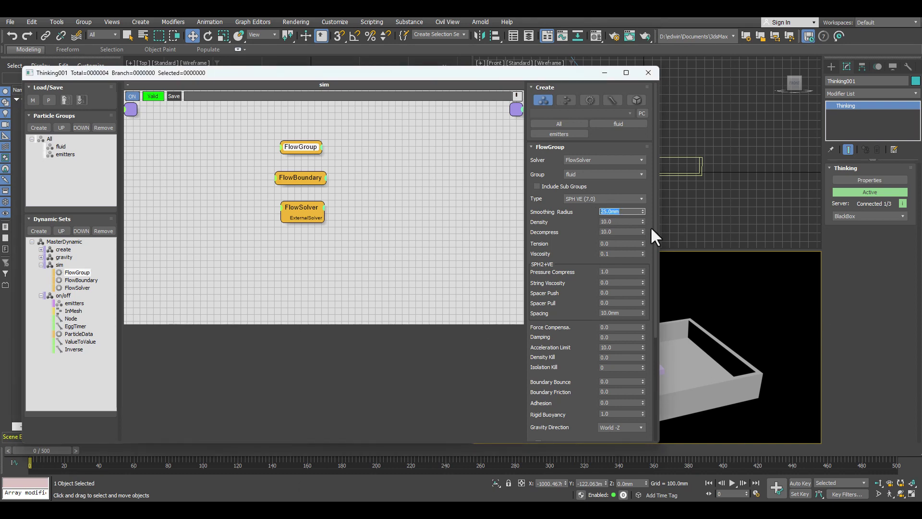
{"action": "key", "text": "Tab"}
{"action": "type", "text": "5"}
{"action": "key", "text": "Return"}
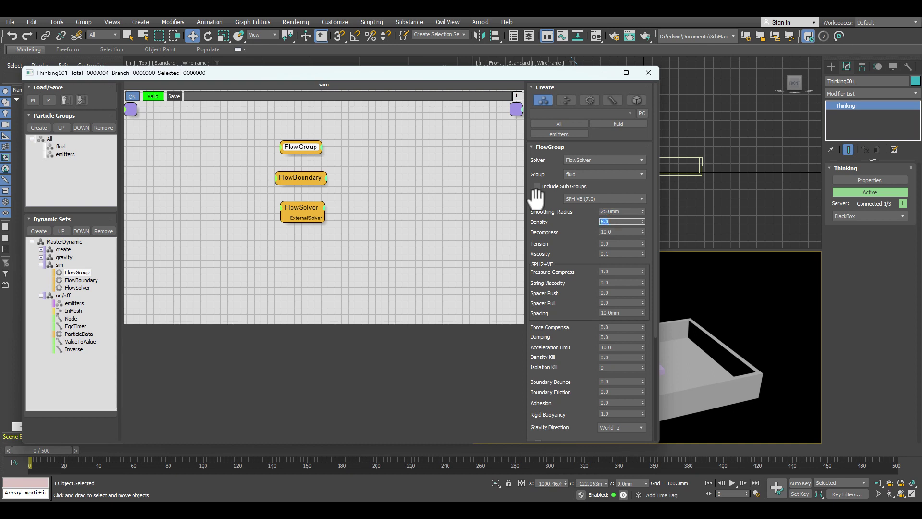
- Set FlowGroup's Decompress to 600, Tension to 0.15, Viscosity to 0.2 and Pressure Compress to 0.5
{"action": "key", "text": "Tab"}
{"action": "key", "text": "Tab"}
{"action": "key", "text": "Tab"}
- Set FlowGroup's Spacer Push to 50 and its Spacing to 8 mm
{"action": "double_click", "coordinate": [607, 293]}
{"action": "type", "text": "50"}
{"action": "key", "text": "Return"}
{"action": "double_click", "coordinate": [604, 313]}
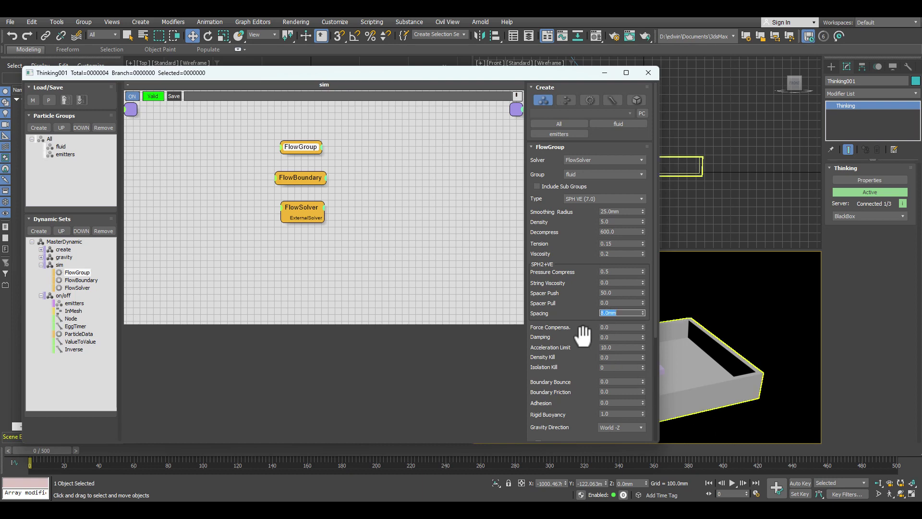
- Set FlowGroup's Acceleration Limit to 5 and its Boundary Friction to 0.01
{"action": "double_click", "coordinate": [609, 347]}
{"action": "type", "text": "5"}
{"action": "key", "text": "Return"}
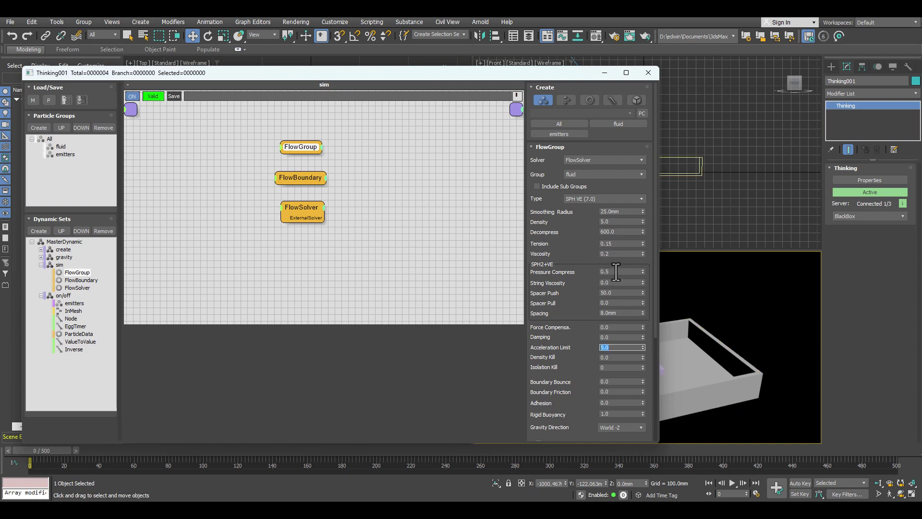
{"action": "left_click_drag", "start_coordinate": [574, 360], "coordinate": [576, 317]}
{"action": "left_click", "coordinate": [610, 347]}
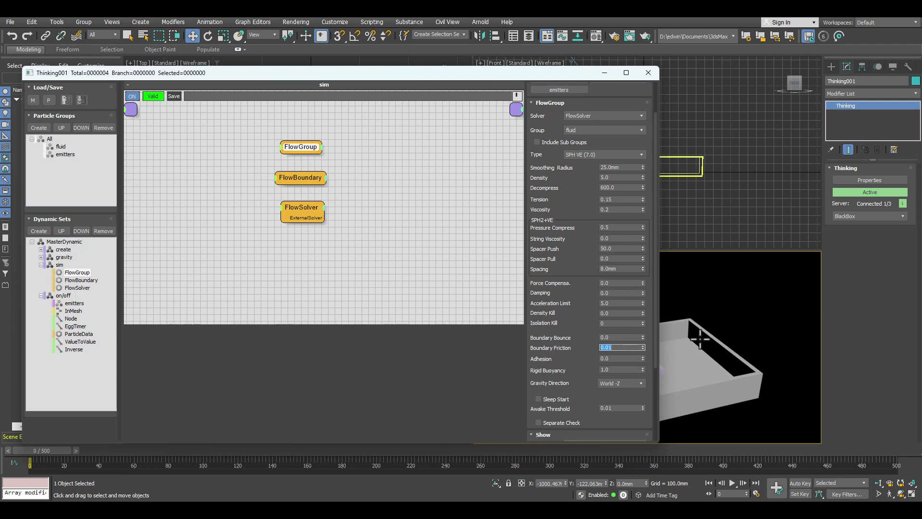
{"action": "left_click_drag", "start_coordinate": [590, 350], "coordinate": [580, 303]}
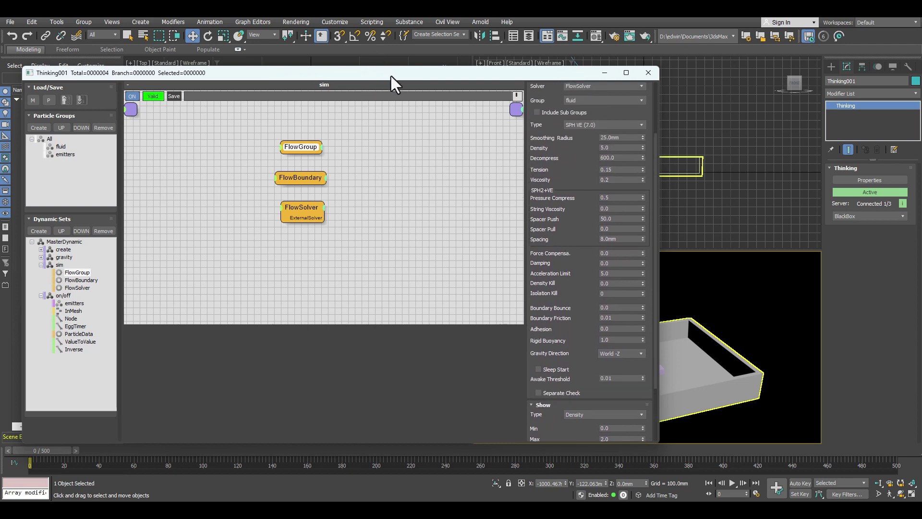
- Replay the simulation from the first frame several times to check how the fluid behaves in the container
{"action": "left_click_drag", "start_coordinate": [387, 79], "coordinate": [28, 102]}
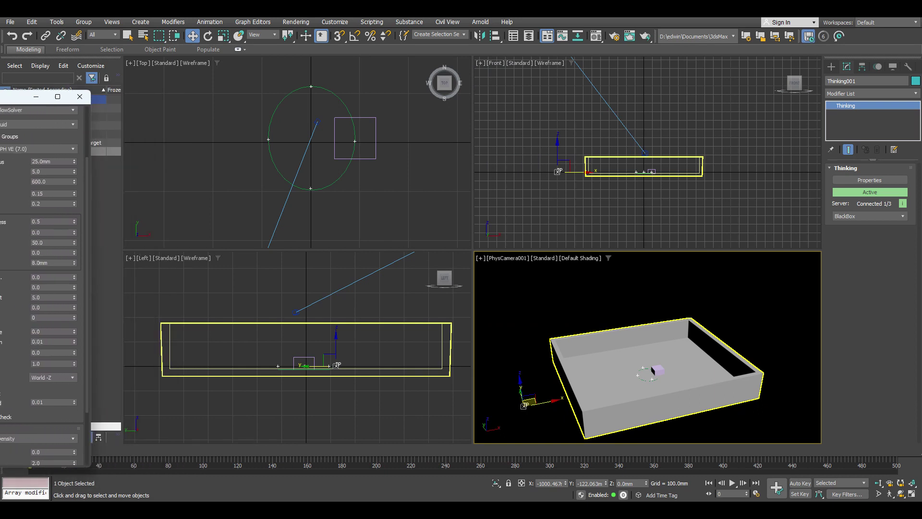
{"action": "left_click", "coordinate": [733, 482]}
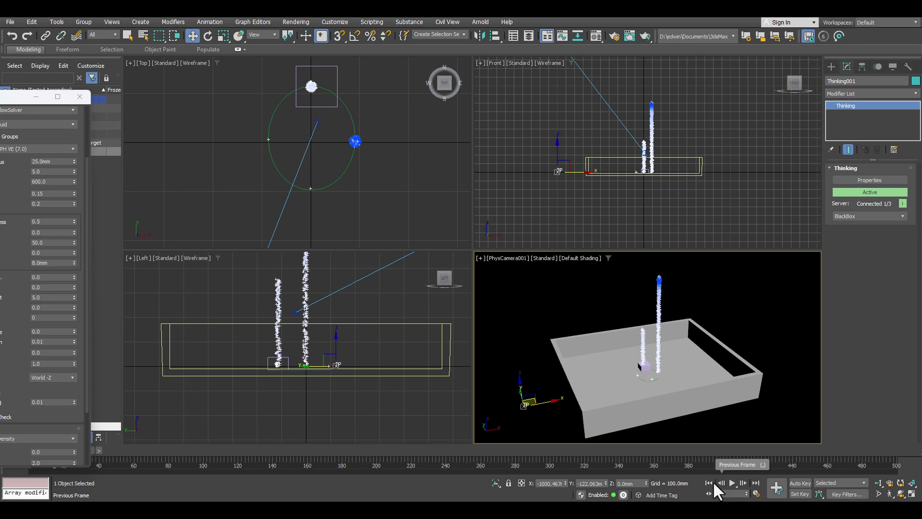
{"action": "left_click", "coordinate": [710, 482]}
{"action": "left_click", "coordinate": [732, 482]}
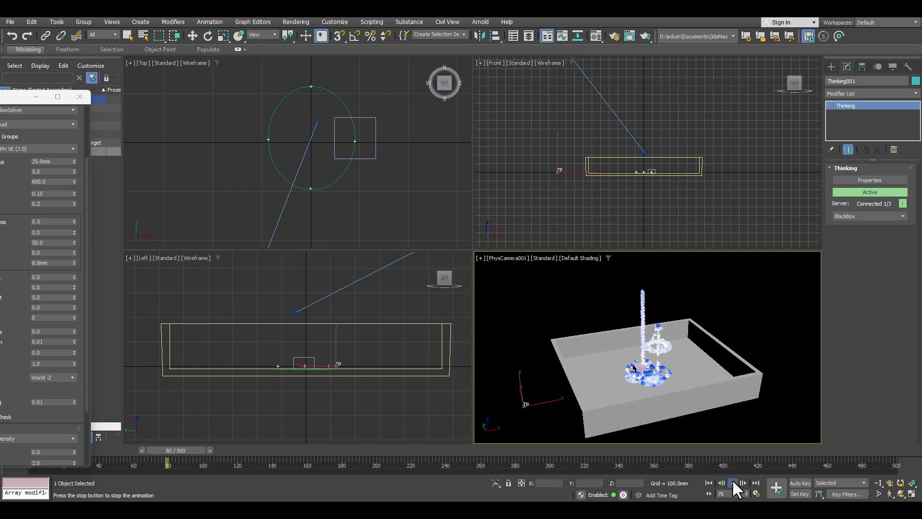
{"action": "left_click", "coordinate": [732, 482]}
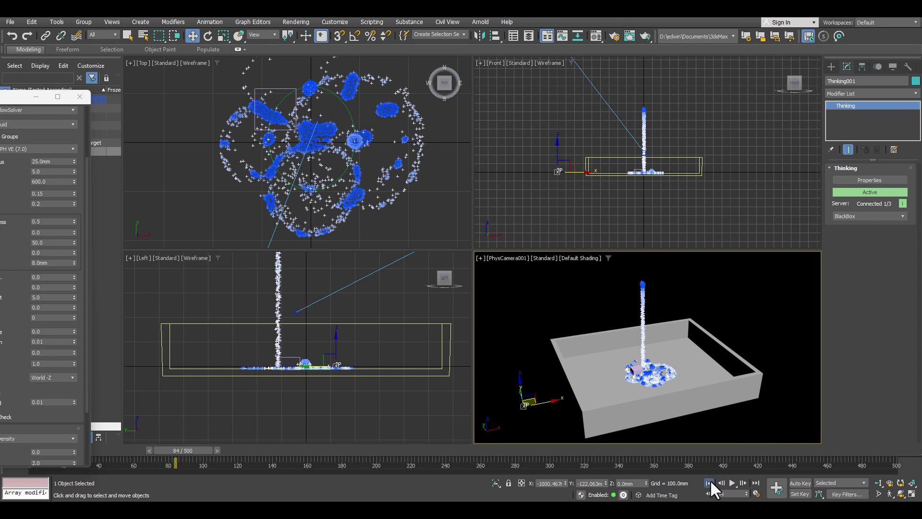
{"action": "left_click", "coordinate": [709, 481]}
{"action": "left_click", "coordinate": [731, 481]}
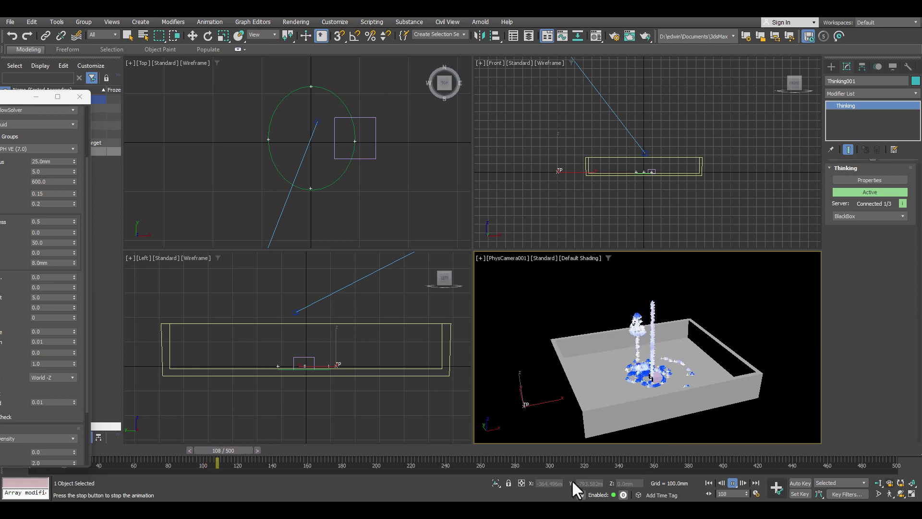
{"action": "left_click", "coordinate": [732, 483]}
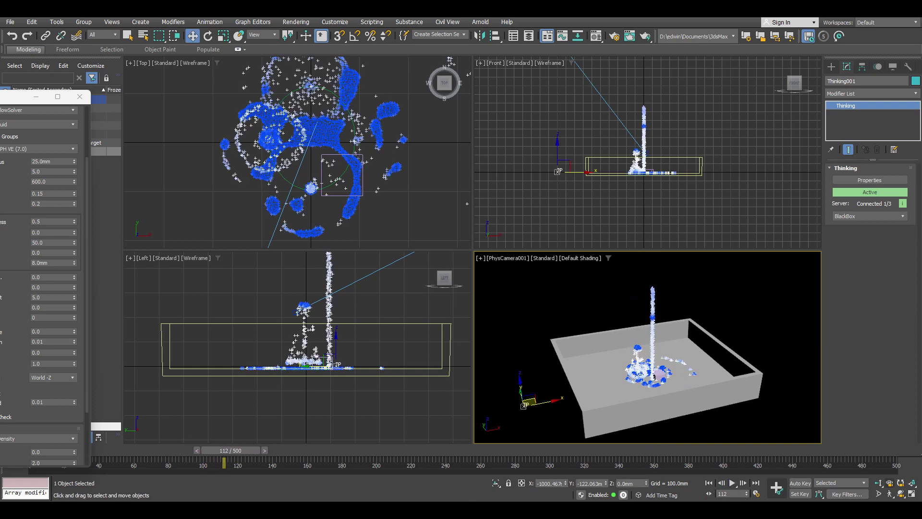
- Set the EggTimer in the on/off set to 5 frames and replay the simulation from the first frame
{"action": "left_click_drag", "start_coordinate": [19, 96], "coordinate": [309, 93]}
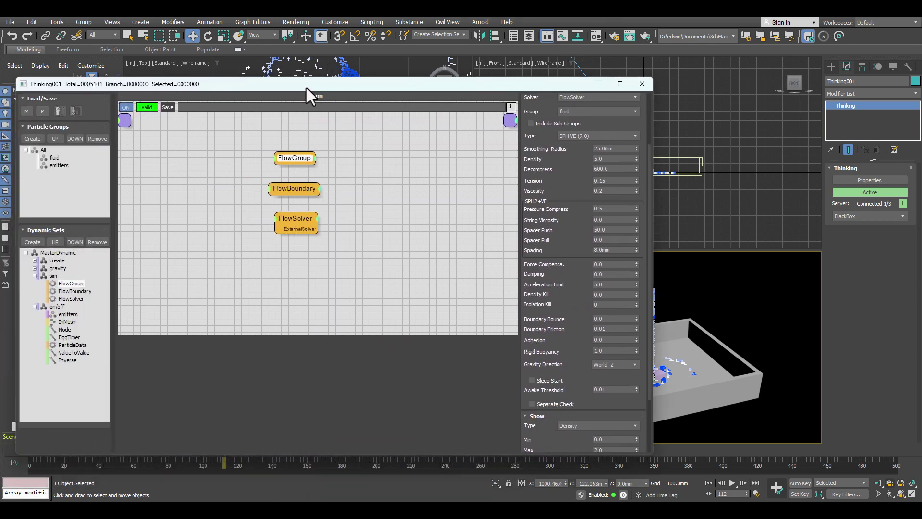
{"action": "left_click", "coordinate": [35, 275]}
{"action": "left_click", "coordinate": [57, 284]}
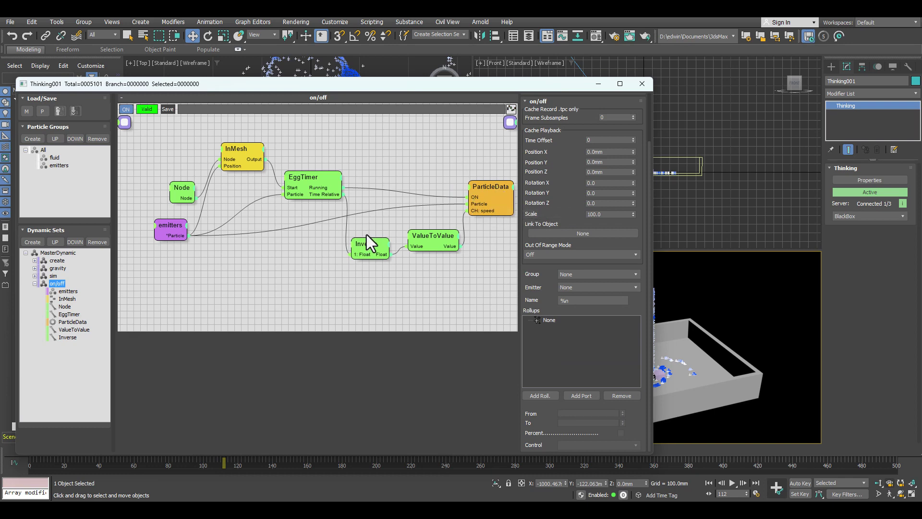
{"action": "double_click", "coordinate": [306, 176]}
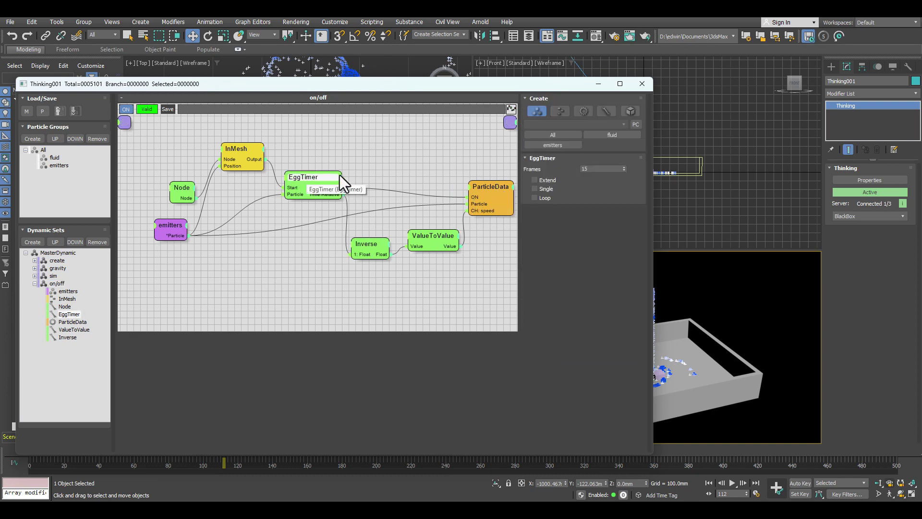
{"action": "left_click_drag", "start_coordinate": [424, 87], "coordinate": [246, 82]}
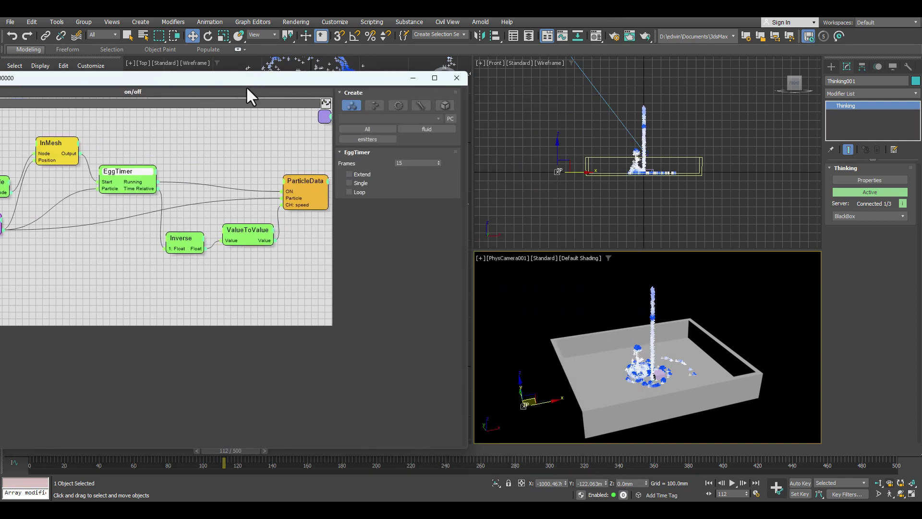
{"action": "double_click", "coordinate": [408, 164]}
{"action": "type", "text": "5"}
{"action": "left_click", "coordinate": [707, 481]}
{"action": "left_click", "coordinate": [731, 482]}
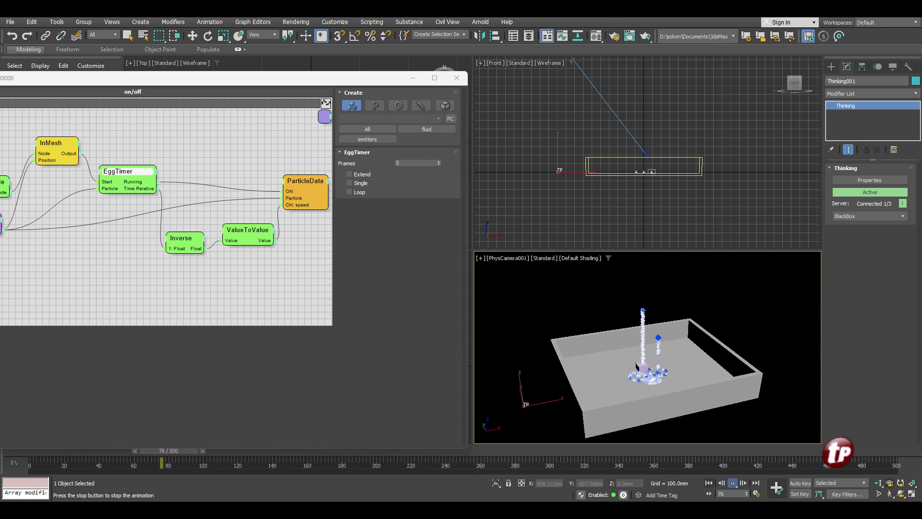
- Set the EggTimer in the on/off set to 30 frames and replay the simulation from the first frame
{"action": "left_click", "coordinate": [732, 483]}
{"action": "double_click", "coordinate": [407, 164]}
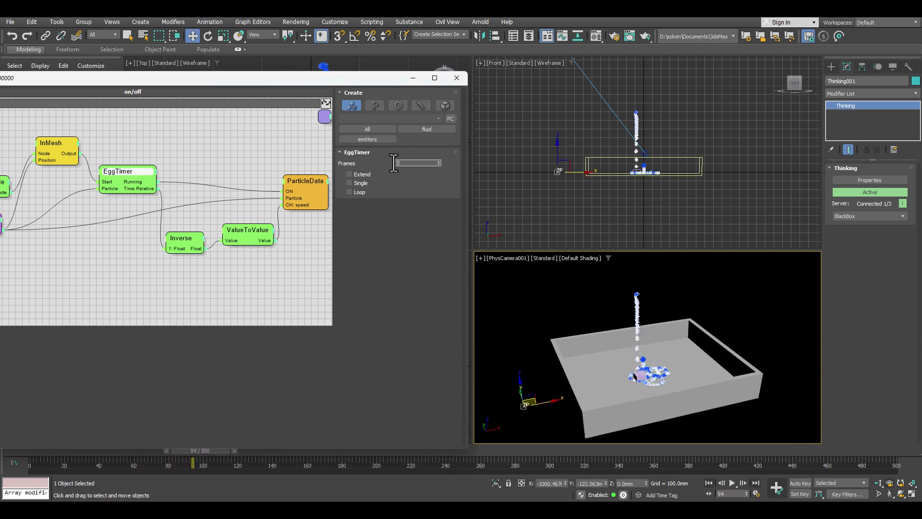
{"action": "type", "text": "30"}
{"action": "key", "text": "Return"}
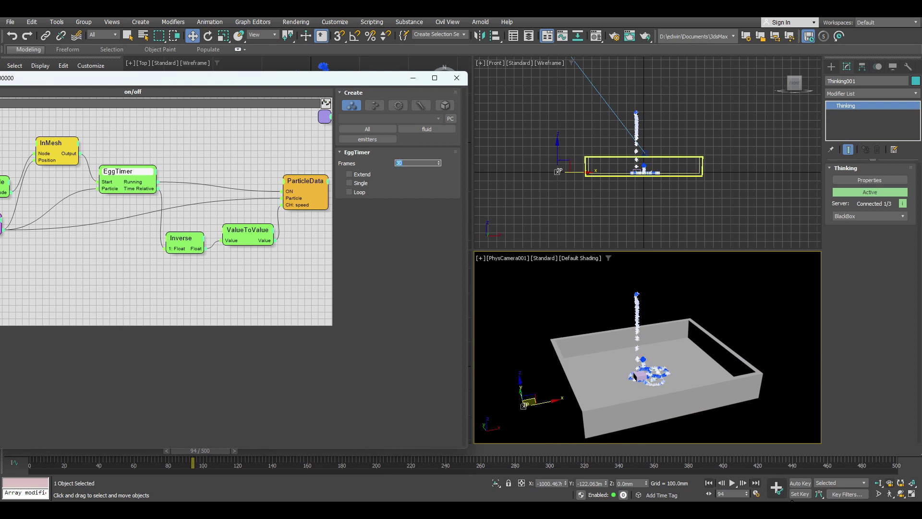
{"action": "left_click", "coordinate": [708, 482]}
{"action": "left_click", "coordinate": [732, 482]}
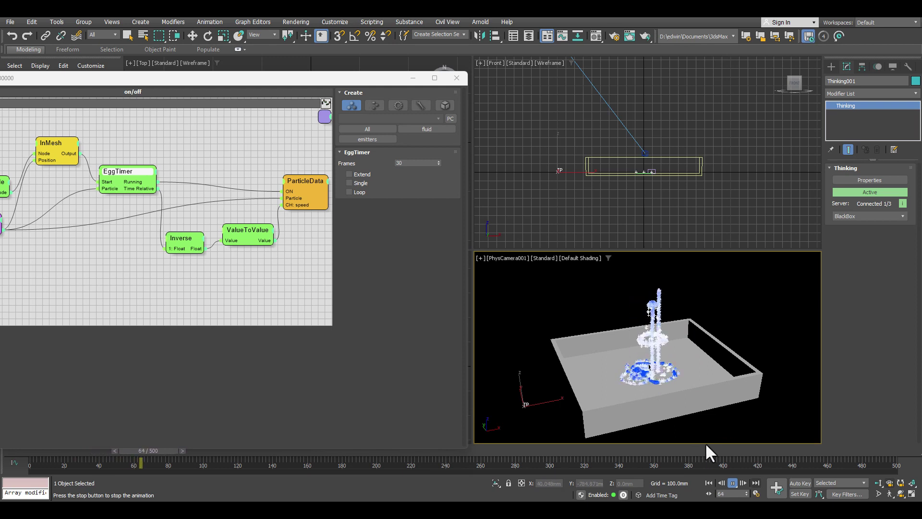
{"action": "left_click", "coordinate": [733, 482]}
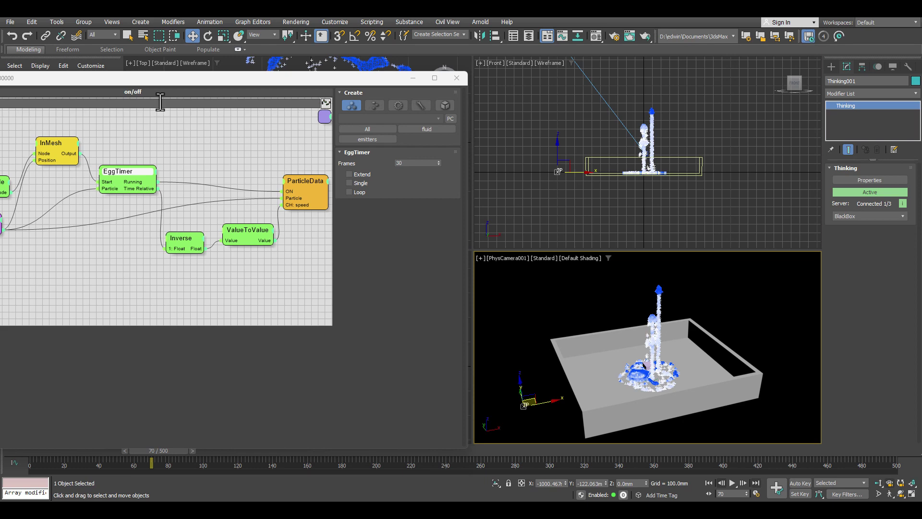
- Move the Thinking001 window so its whole dynamic set tree shows, and collapse the on/off set
{"action": "left_click_drag", "start_coordinate": [179, 80], "coordinate": [512, 81]}
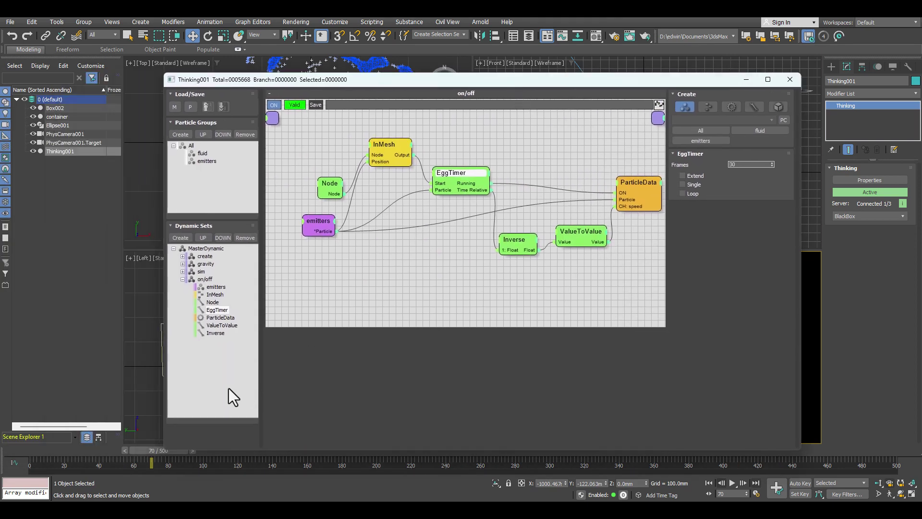
{"action": "left_click", "coordinate": [182, 279]}
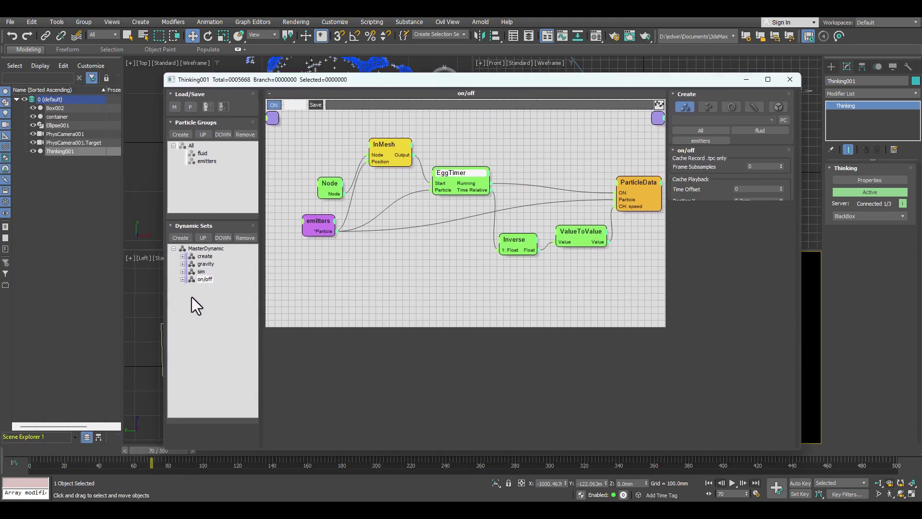